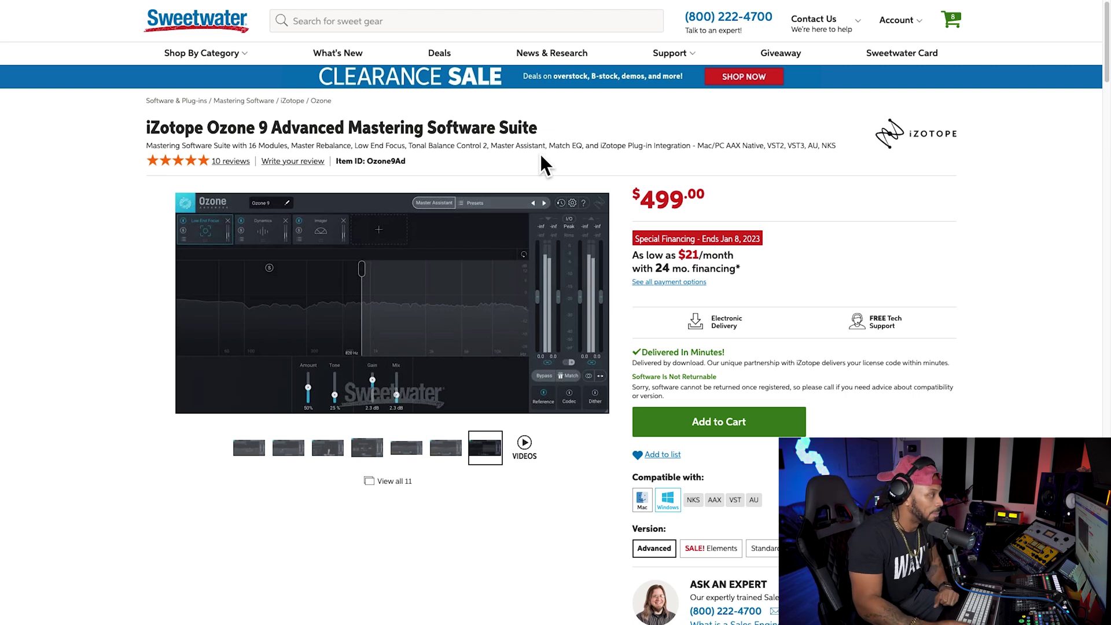
# Step: Scroll to the Ozone 9 version options: Advanced, Standard at $249.00 and Elements at $20.22
pyautogui.scroll(-5, 548, 270)
pyautogui.scroll(5, 548, 270)
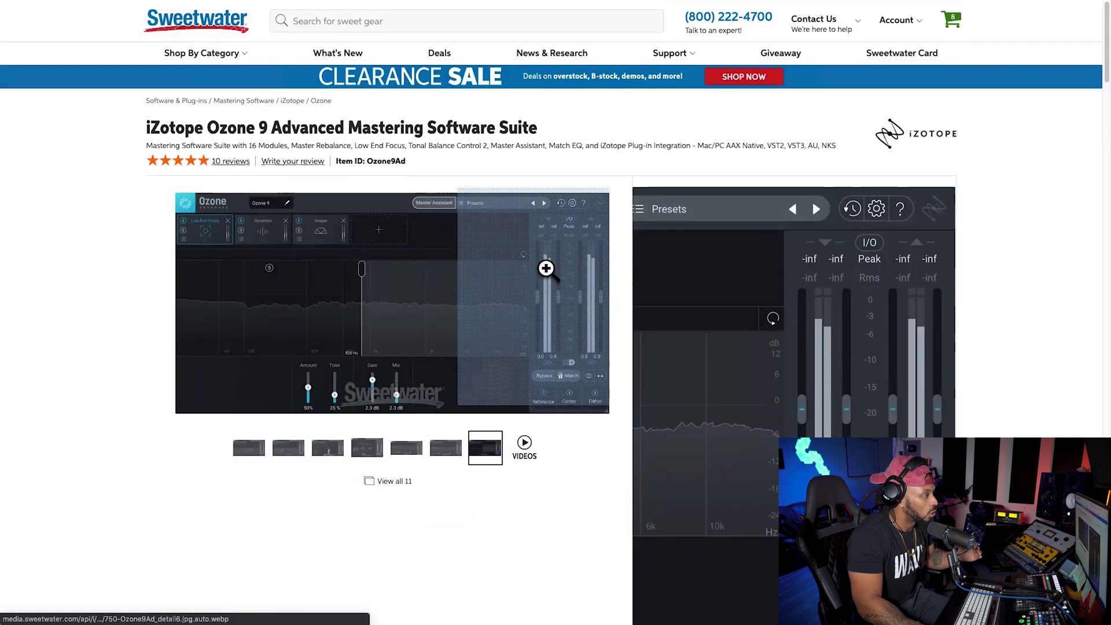
pyautogui.scroll(-2, 937, 234)
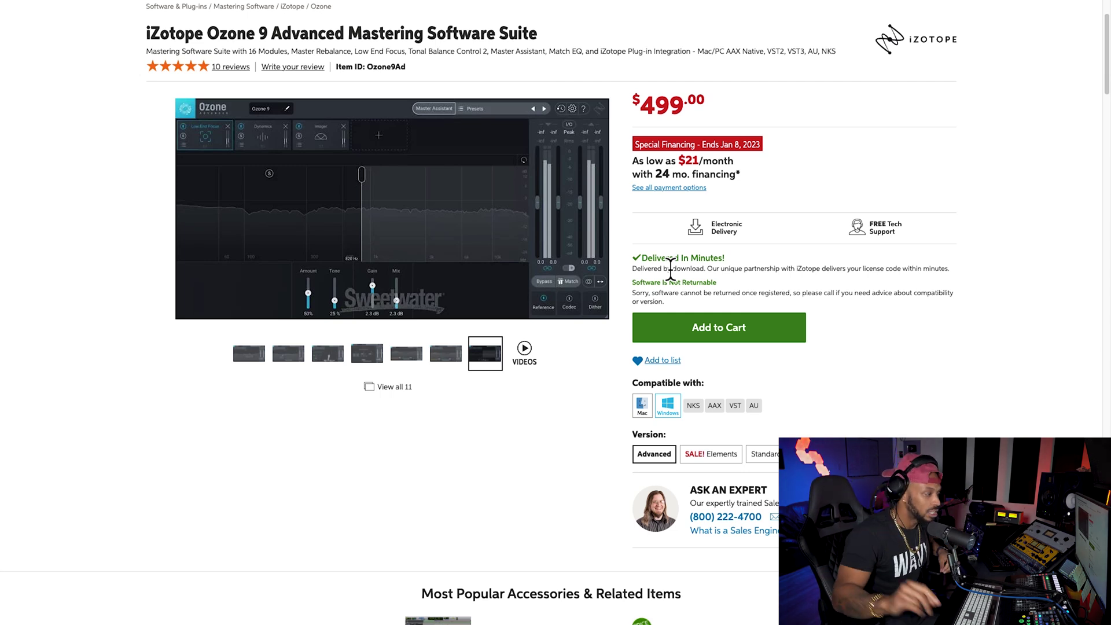
pyautogui.scroll(-2, 840, 382)
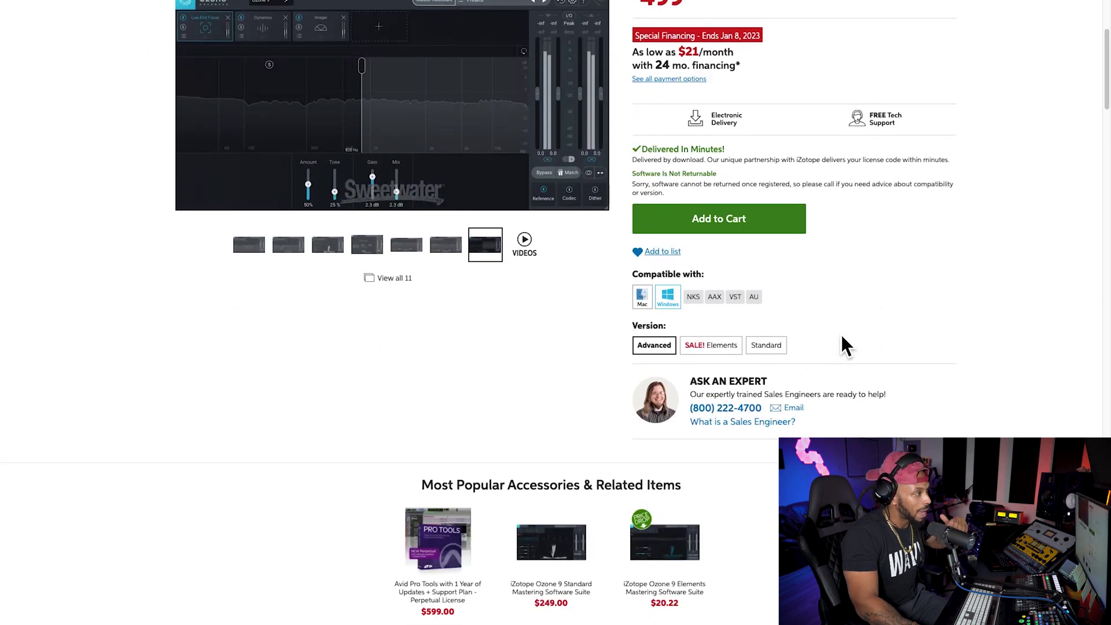
# Step: Scroll to the Features list and Tech Specs showing Mac/PC, 64-bit and AAX/AU/VST2/VST3/NKS formats
pyautogui.scroll(-9, 842, 341)
pyautogui.scroll(-8, 1034, 355)
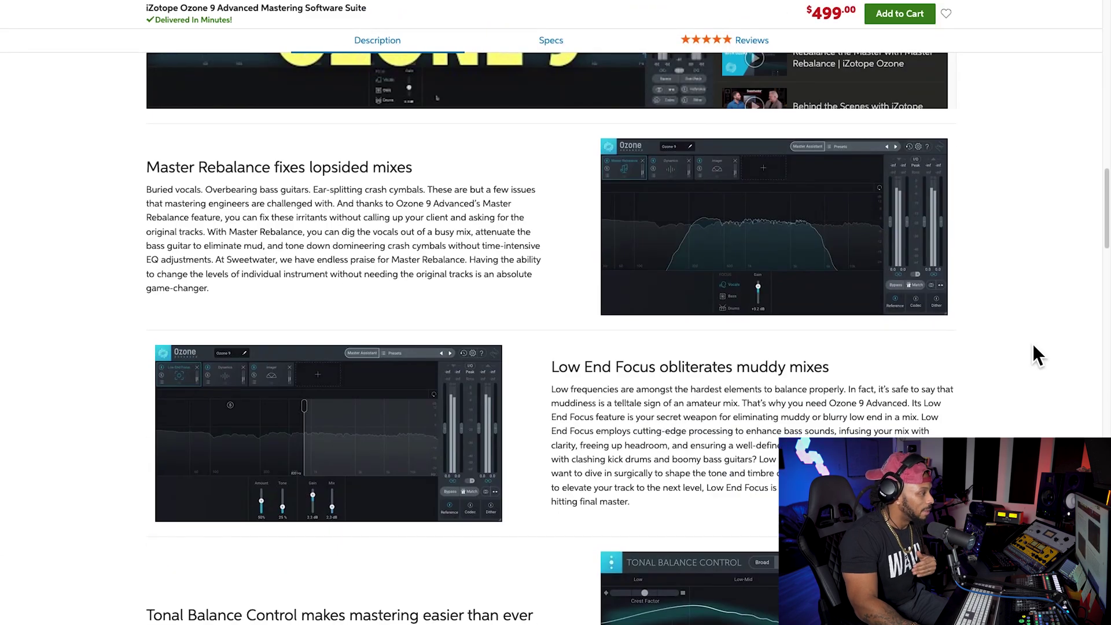
pyautogui.scroll(-3, 1034, 345)
pyautogui.scroll(4, 1033, 345)
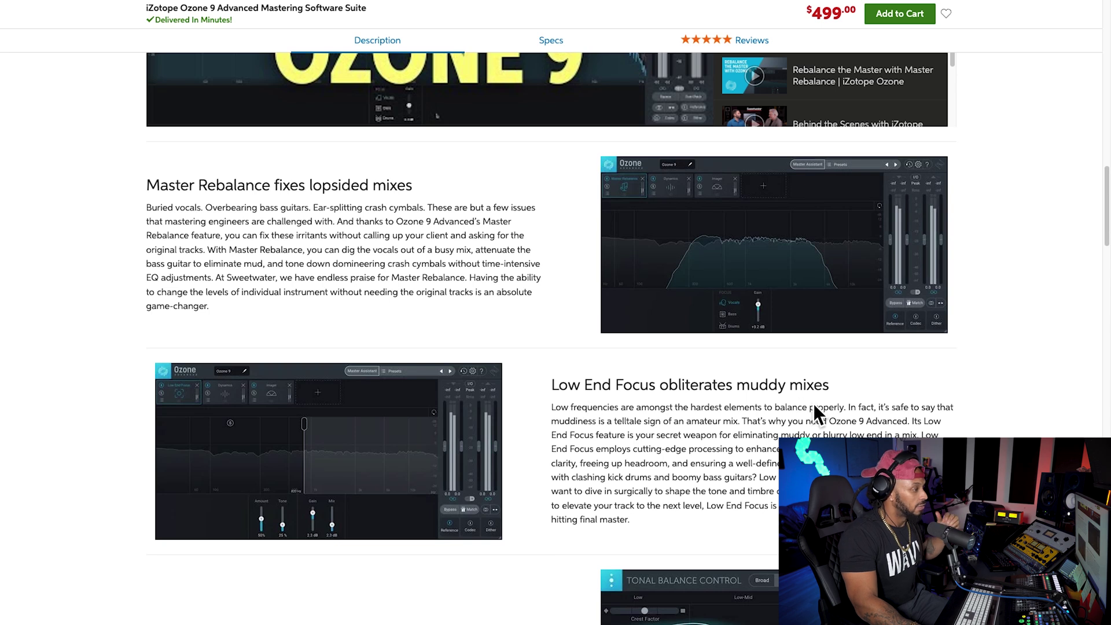
pyautogui.scroll(-3, 814, 404)
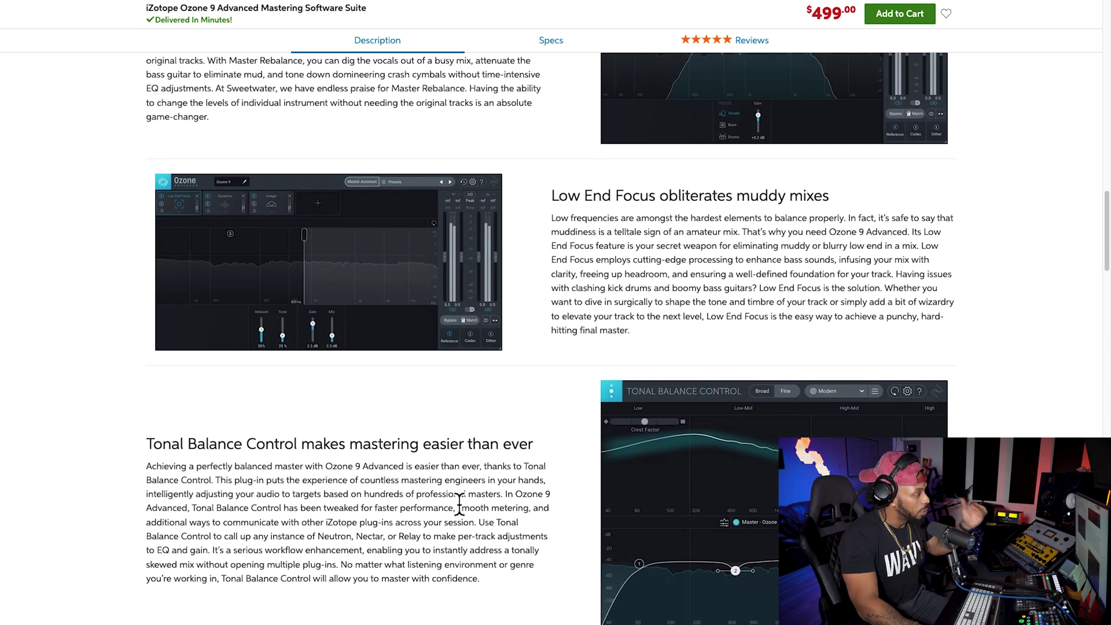
pyautogui.scroll(-2, 460, 508)
pyautogui.scroll(-2, 460, 508)
pyautogui.scroll(-2, 405, 327)
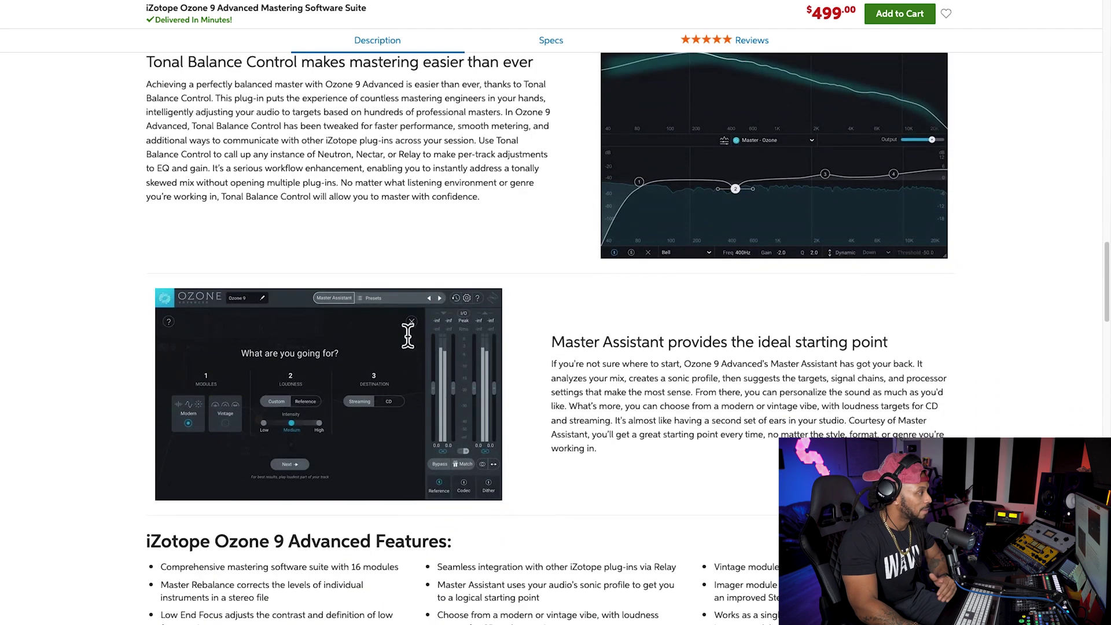
pyautogui.scroll(-6, 616, 414)
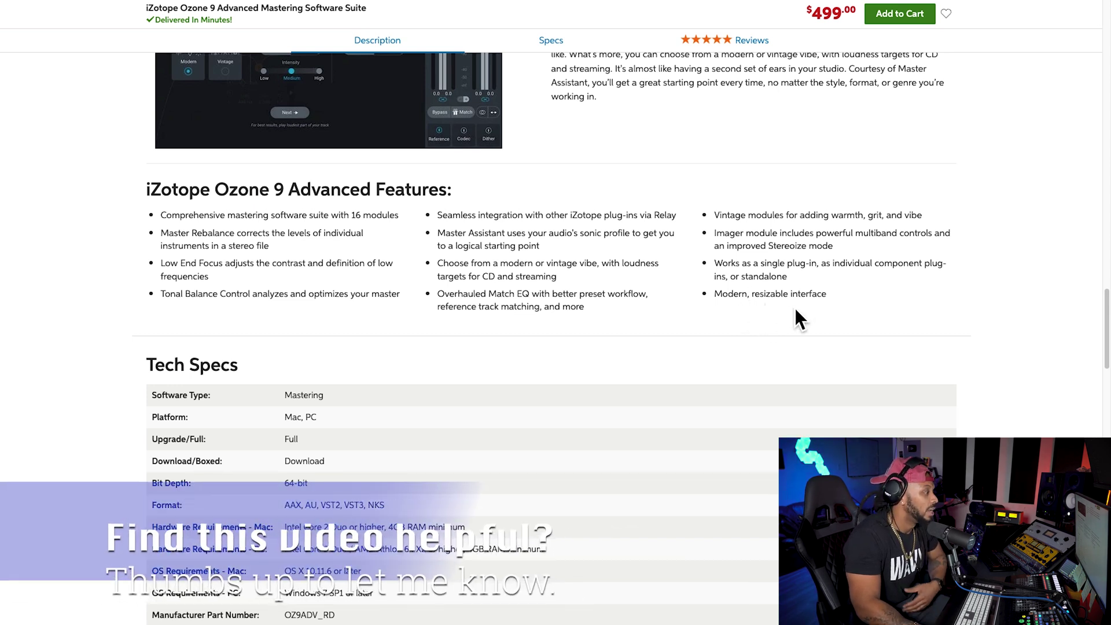
# Step: Scroll back up the Description toward the top of the Ozone 9 Advanced page
pyautogui.scroll(-3, 794, 307)
pyautogui.scroll(15, 794, 308)
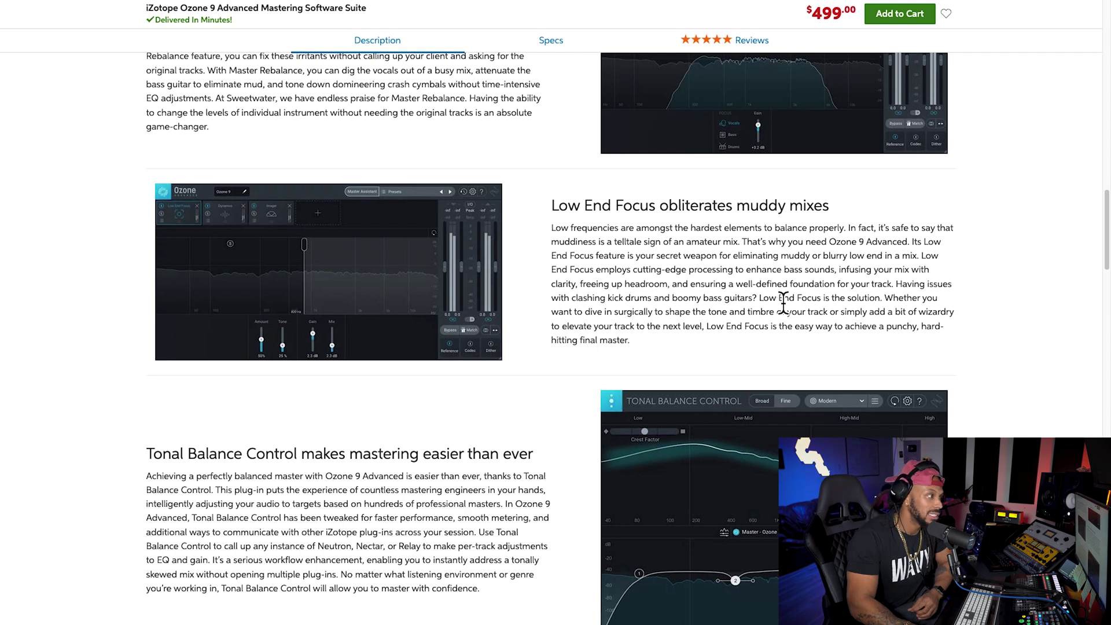
pyautogui.scroll(20, 784, 302)
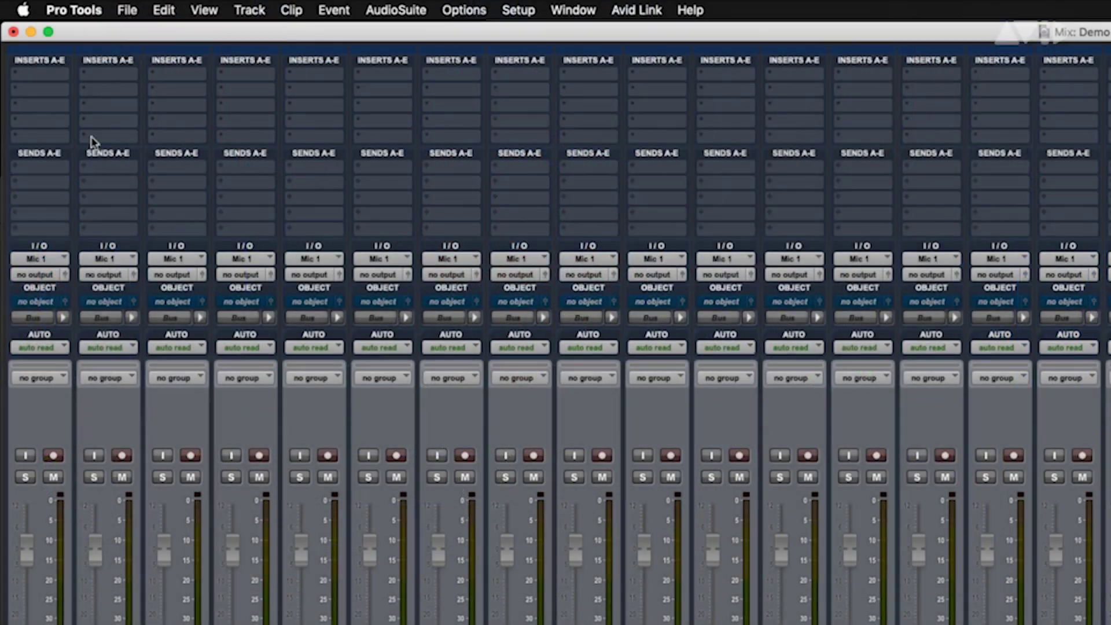
# Step: Route the first channel's output to Out 1-2 (Stereo)
pyautogui.click(47, 278)
pyautogui.moveTo(49, 275)
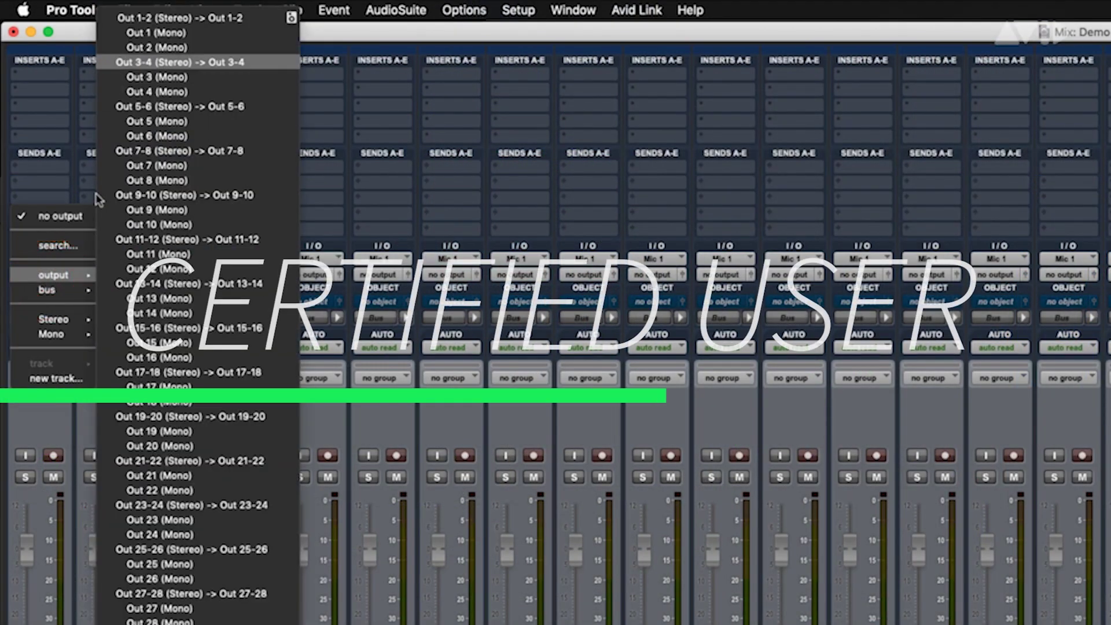
pyautogui.keyDown('alt'); pyautogui.click(200, 18); pyautogui.keyUp('alt')
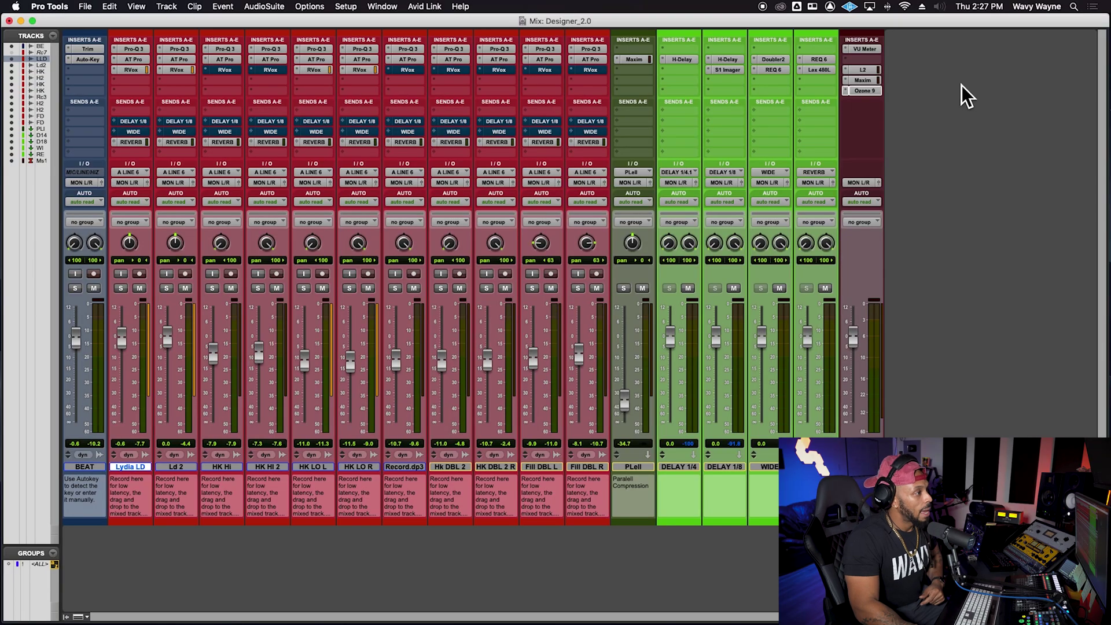
# Step: Open the Ozone 9 insert on the Master track
pyautogui.click(881, 92)
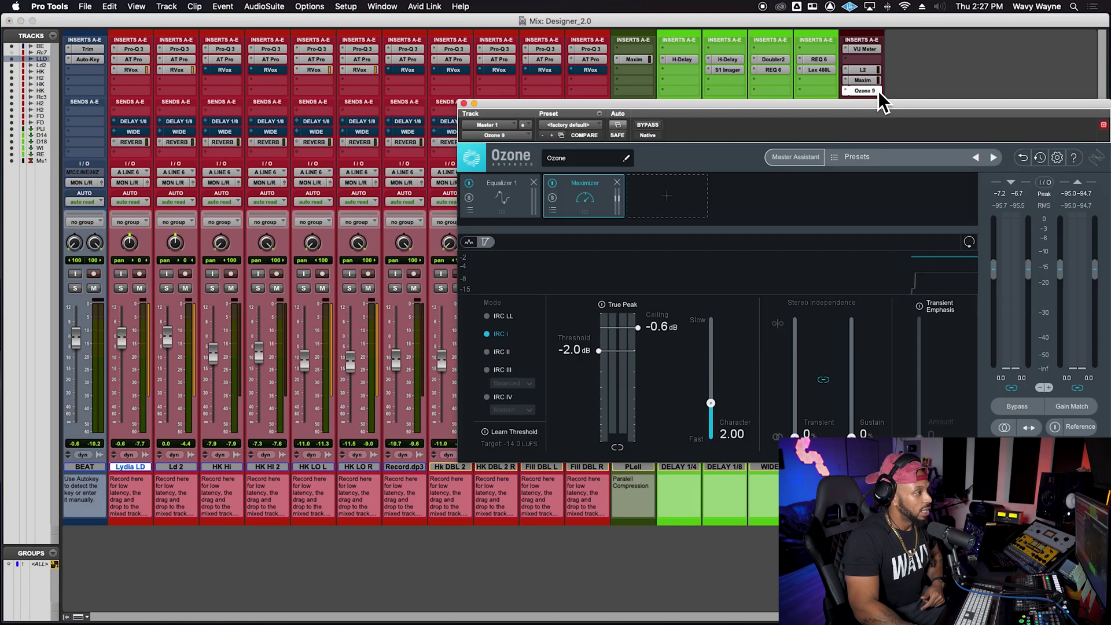
# Step: Move the Ozone window up over the mixer; open the module list and close it without adding
pyautogui.moveTo(884, 105); pyautogui.dragTo(736, 85)
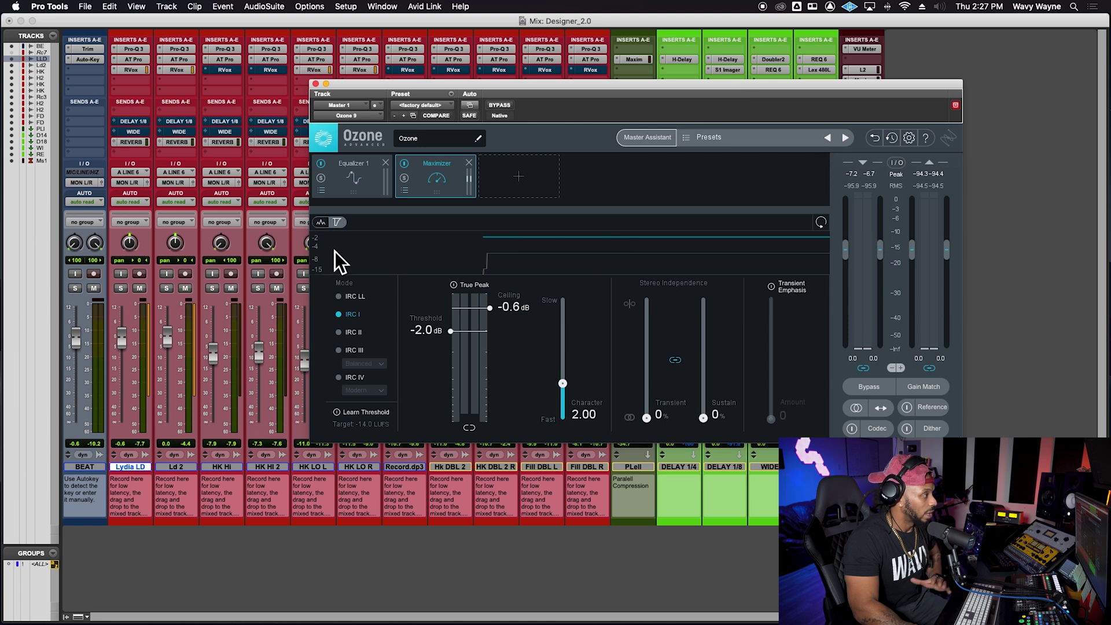
pyautogui.click(537, 174)
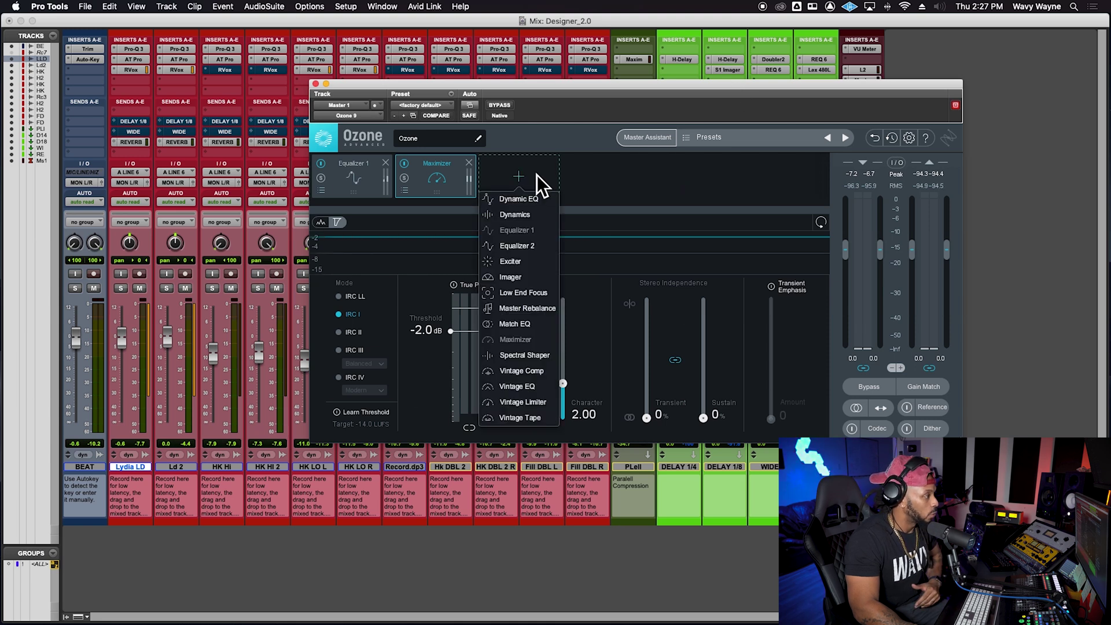
pyautogui.click(612, 187)
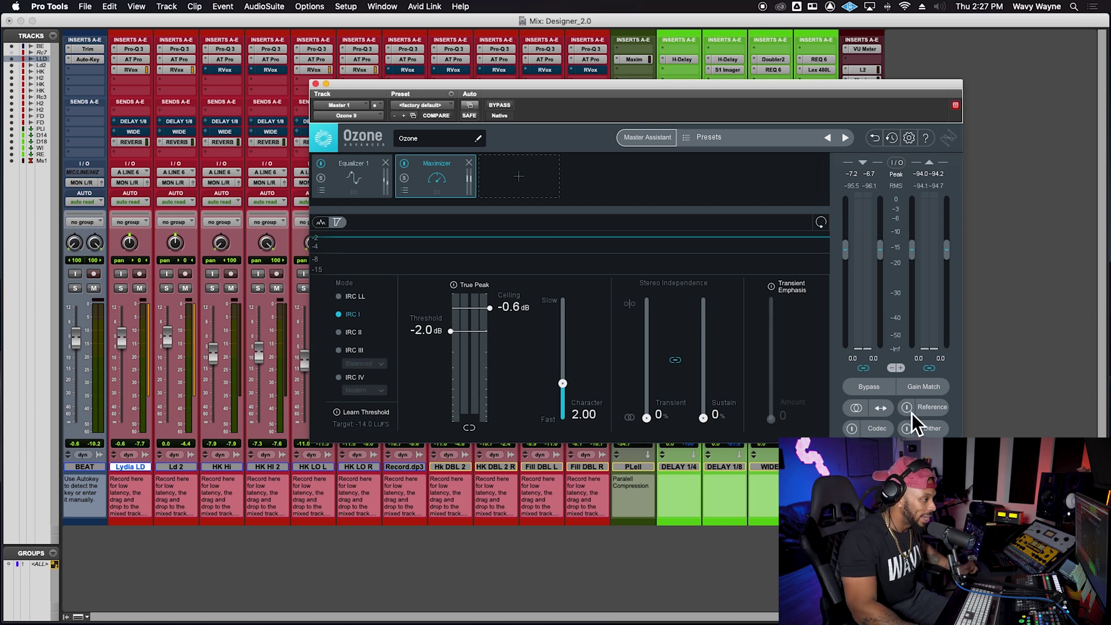
# Step: Load the 'Nails, Hair, Hips, Heels' mp3 from the Desktop as Ozone's reference track
pyautogui.click(926, 408)
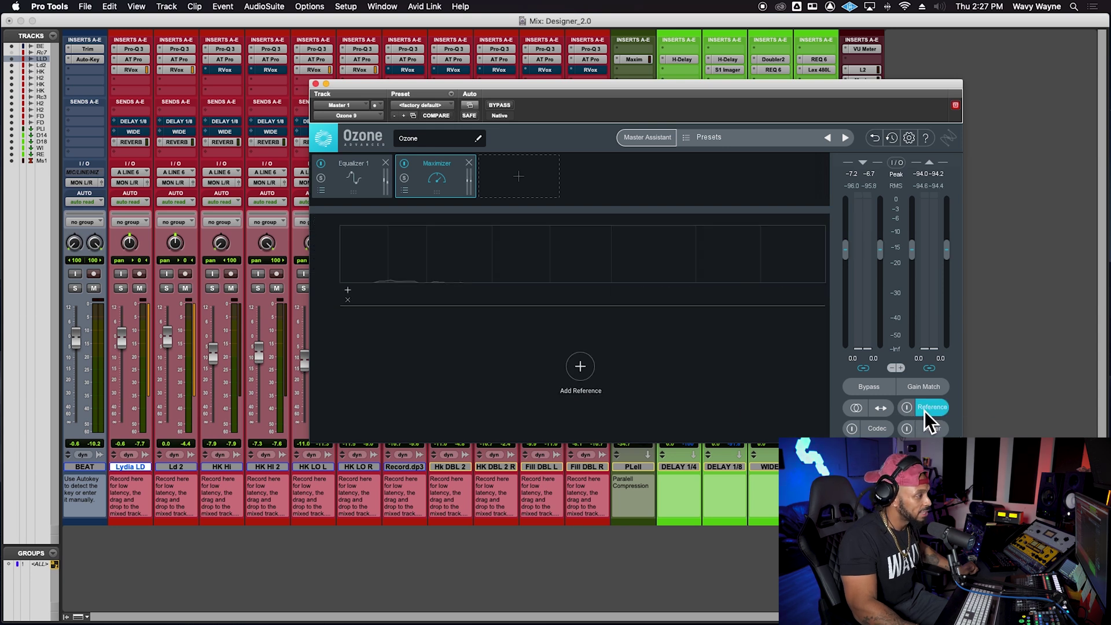
pyautogui.click(582, 368)
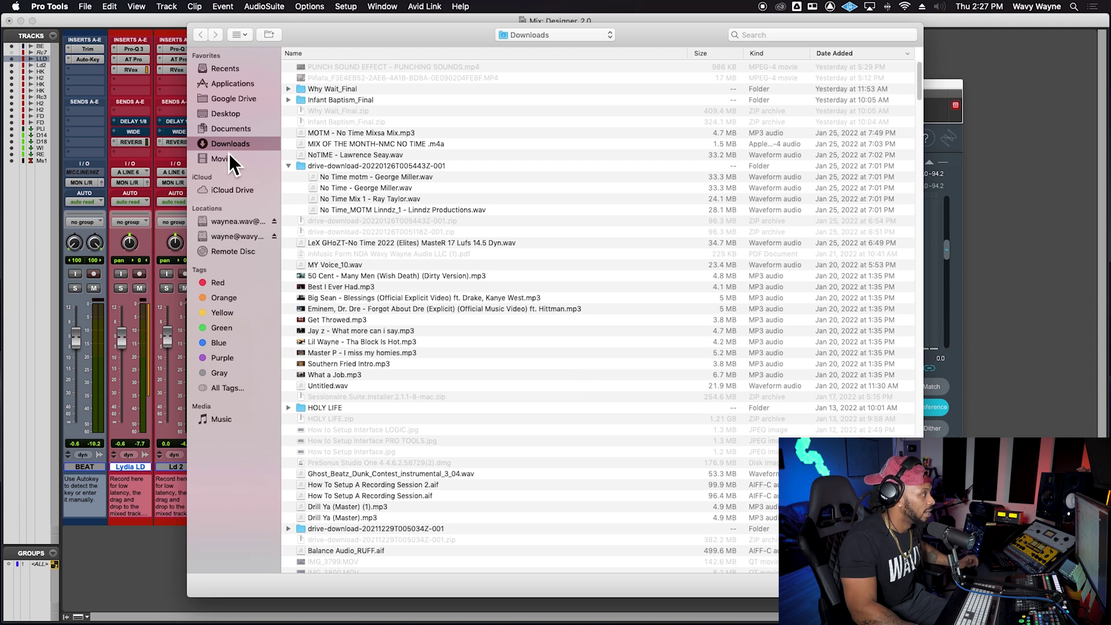
pyautogui.click(238, 134)
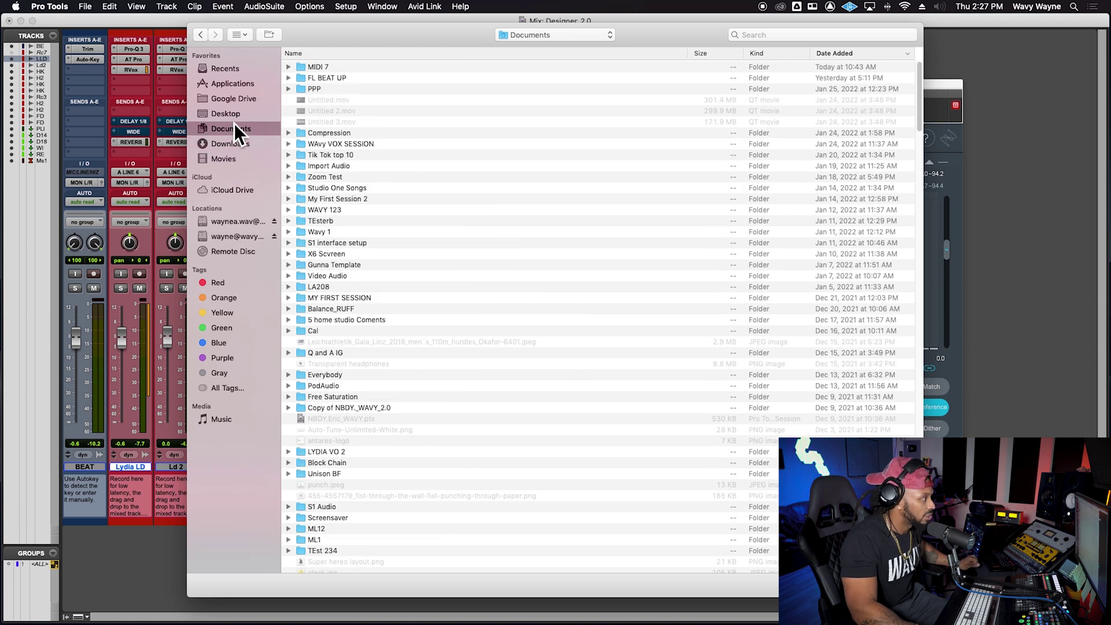
pyautogui.click(235, 121)
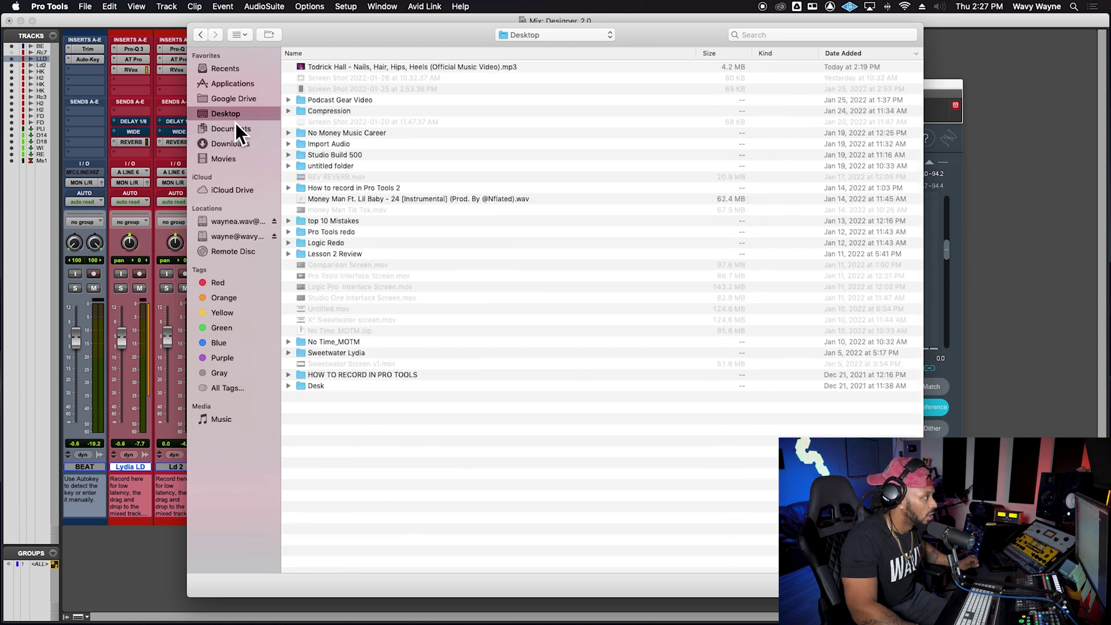
pyautogui.doubleClick(363, 69)
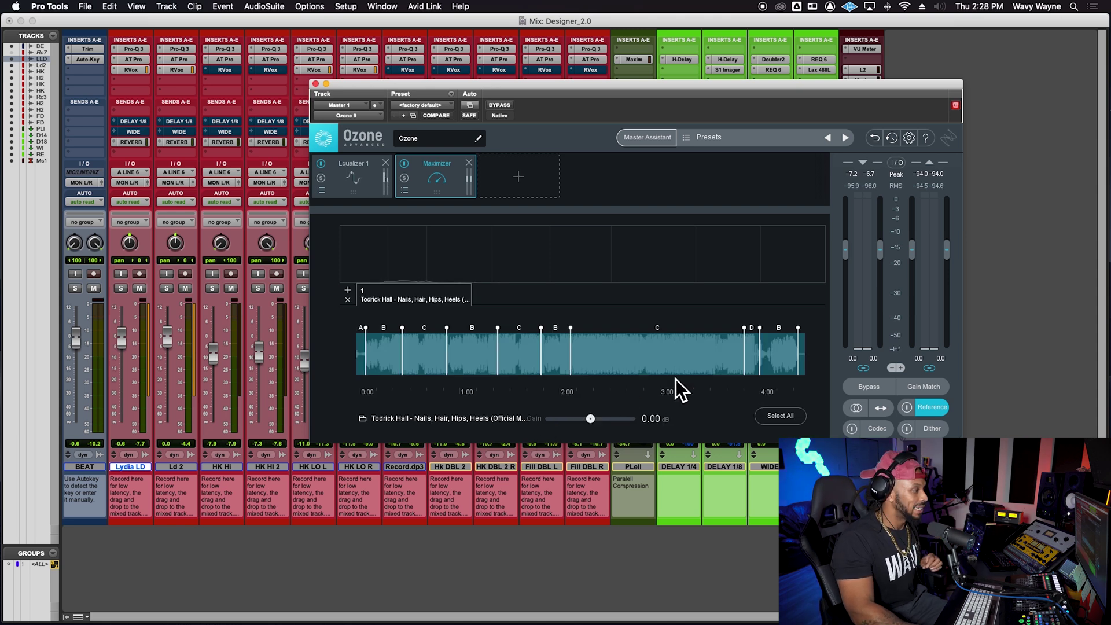
# Step: Try the reference's A, B and C loop sections, ending on the long C section (2:00–3:50)
pyautogui.click(656, 371)
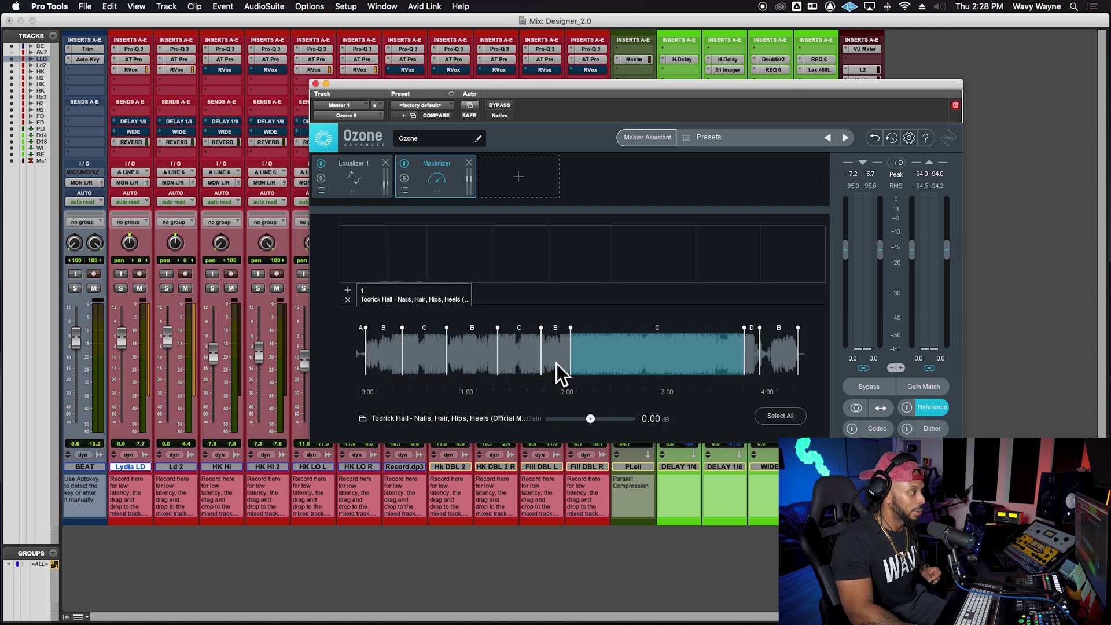
pyautogui.click(417, 372)
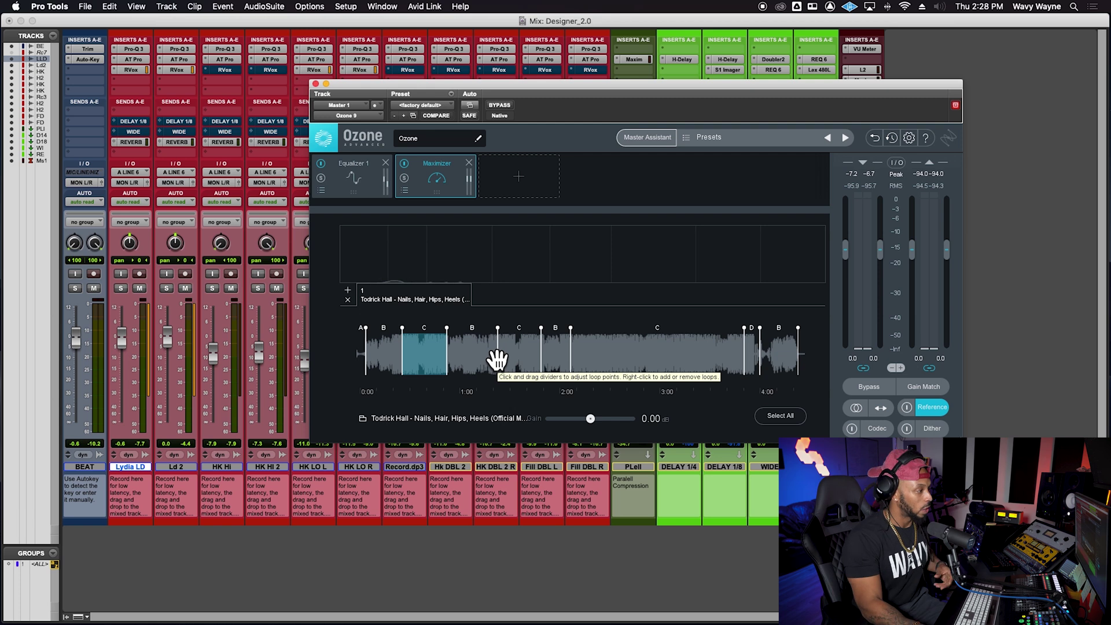
pyautogui.click(560, 359)
pyautogui.click(605, 360)
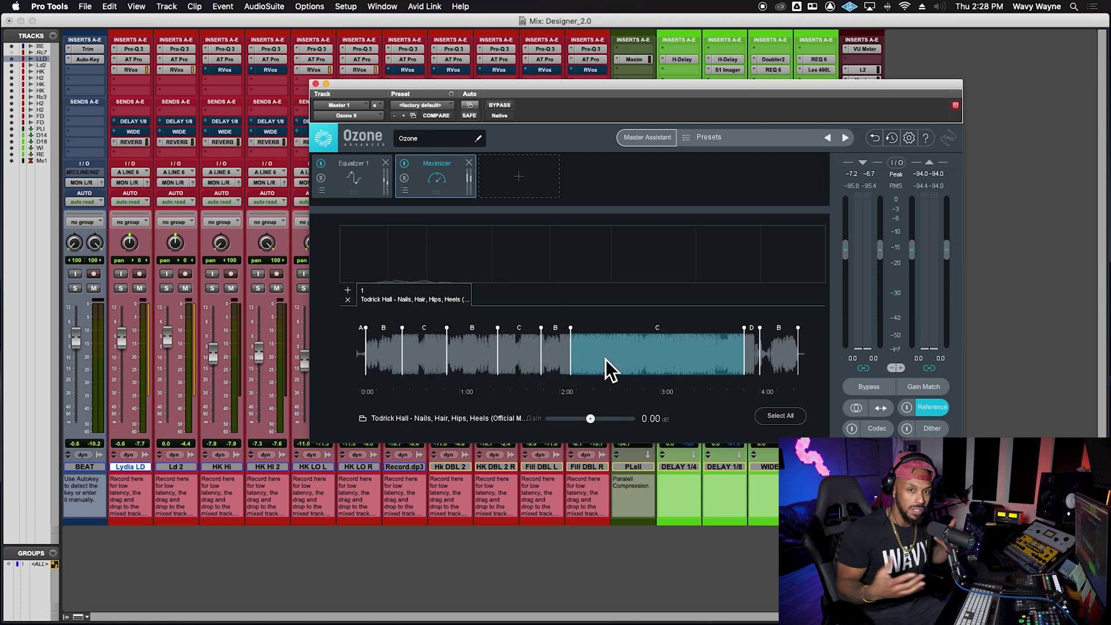
pyautogui.click(382, 353)
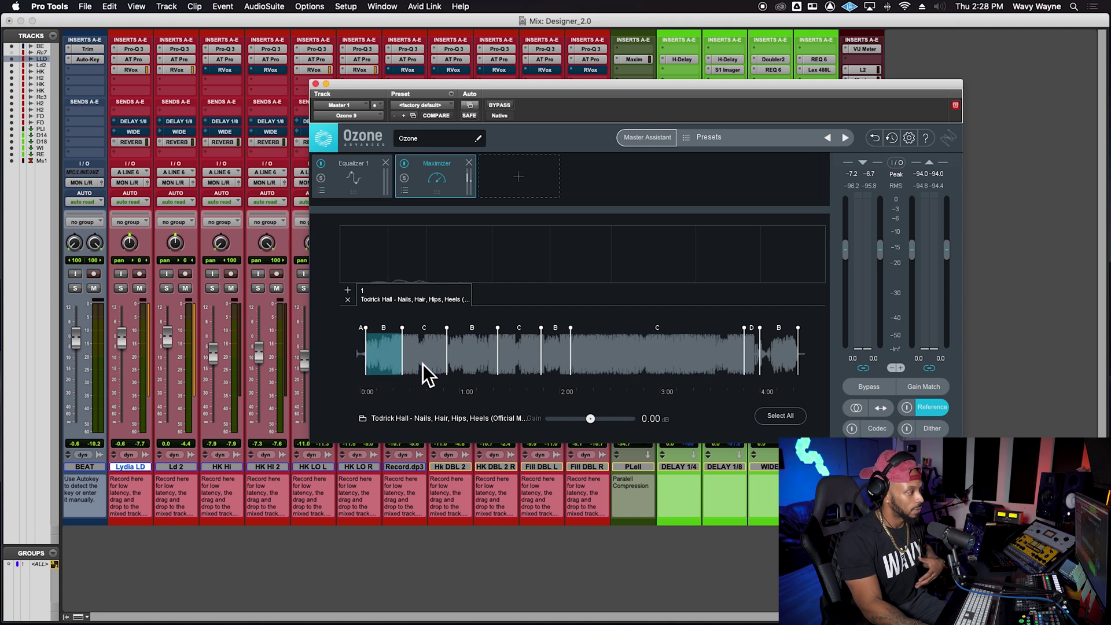
pyautogui.click(614, 365)
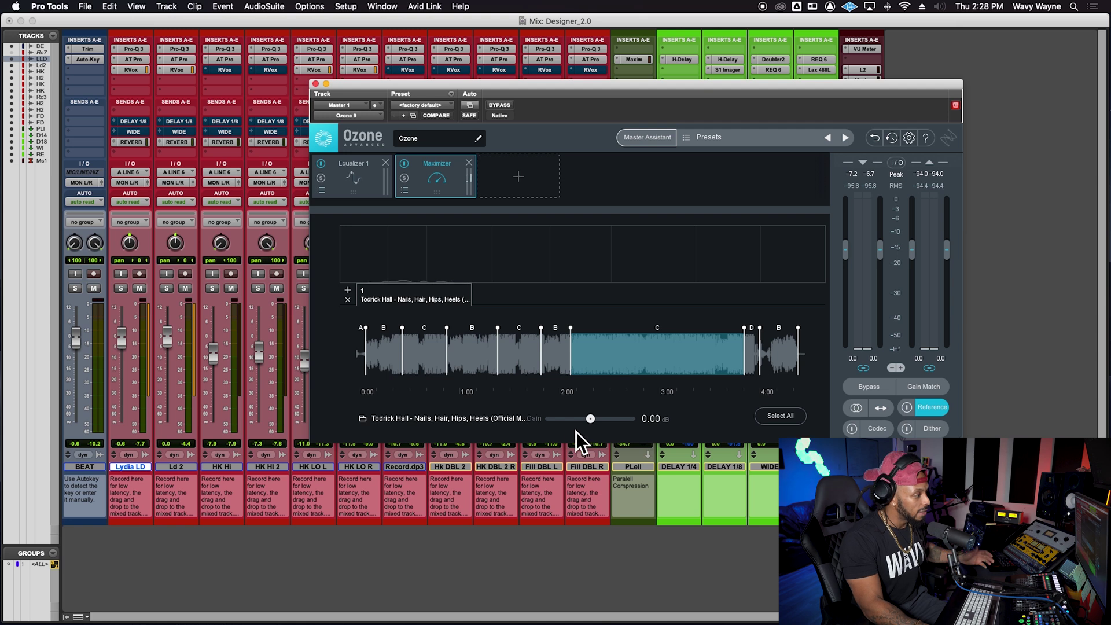
# Step: Lower the reference gain from 0.00 dB to -7.35 dB, then move the Ozone window down
pyautogui.moveTo(591, 421); pyautogui.dragTo(573, 426)
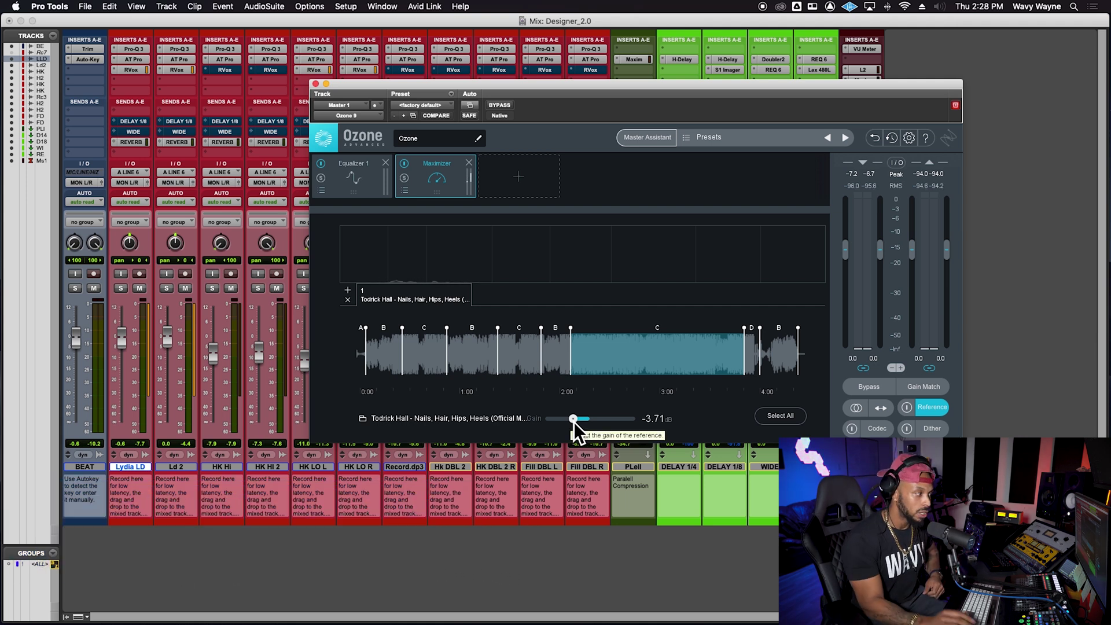
pyautogui.moveTo(574, 421); pyautogui.dragTo(565, 425)
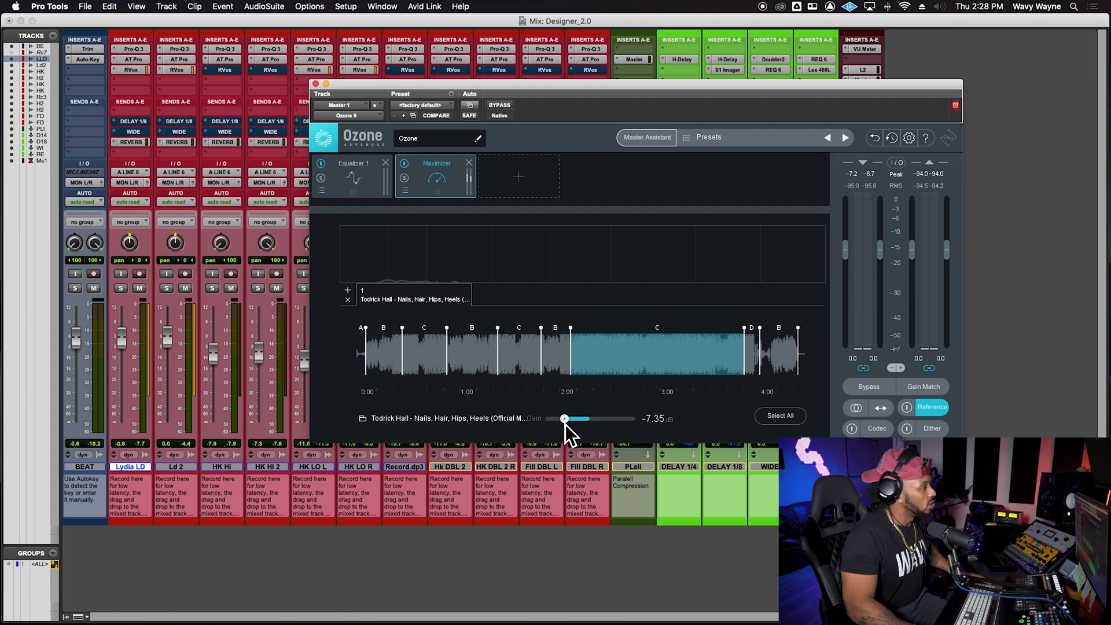
pyautogui.moveTo(689, 91); pyautogui.dragTo(697, 148)
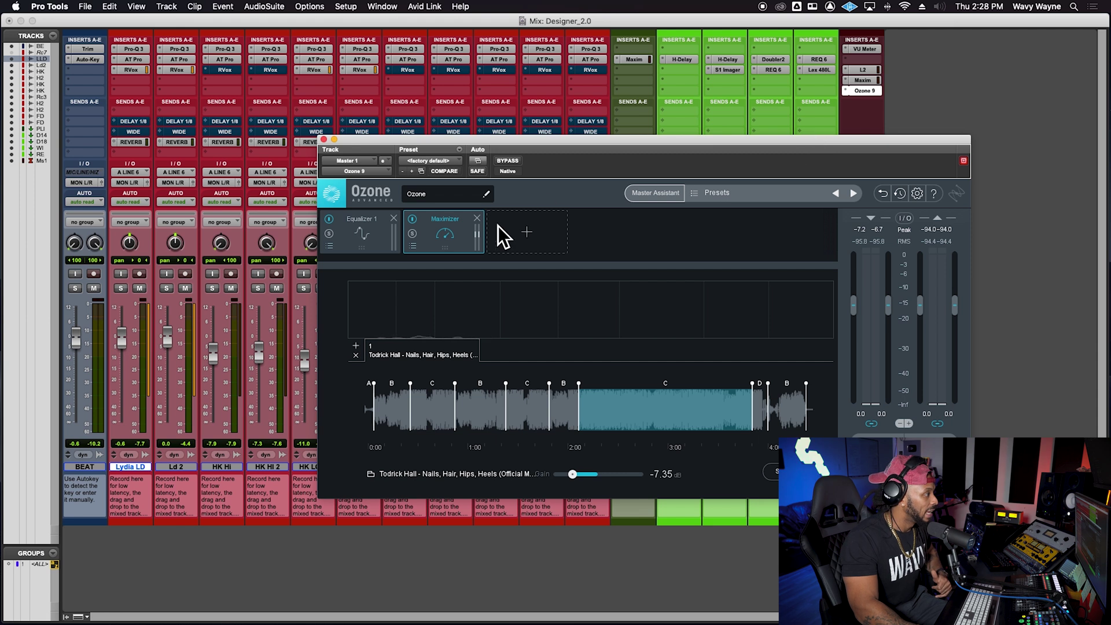
# Step: Raise the Maximizer threshold to 0.0 dB, then switch off the Maximizer and Equalizer 1 modules
pyautogui.click(437, 235)
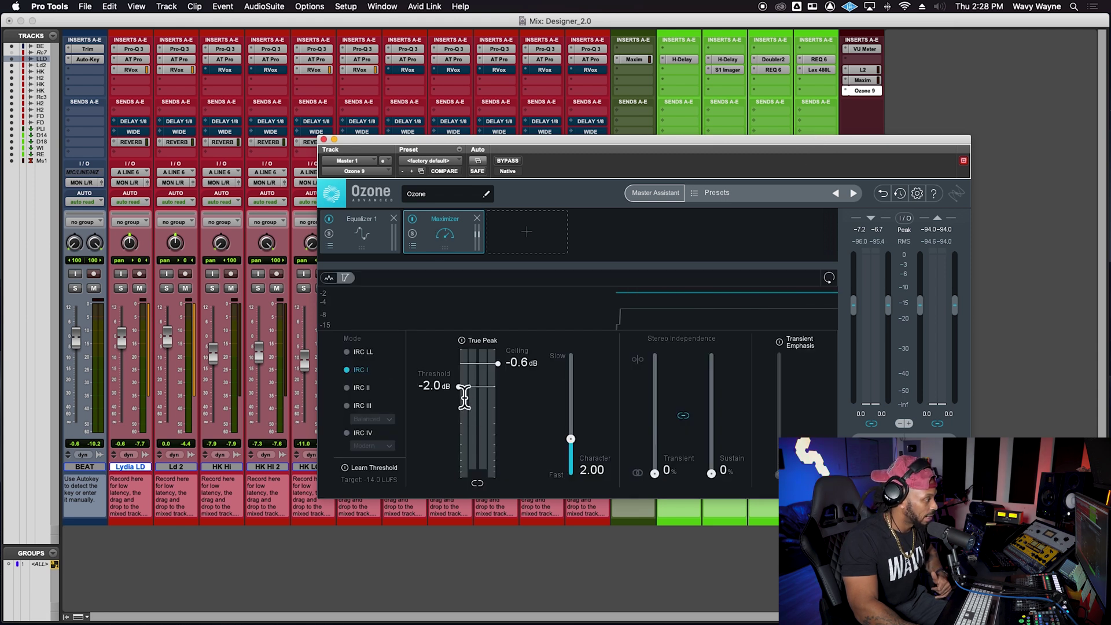
pyautogui.moveTo(461, 386); pyautogui.dragTo(468, 342)
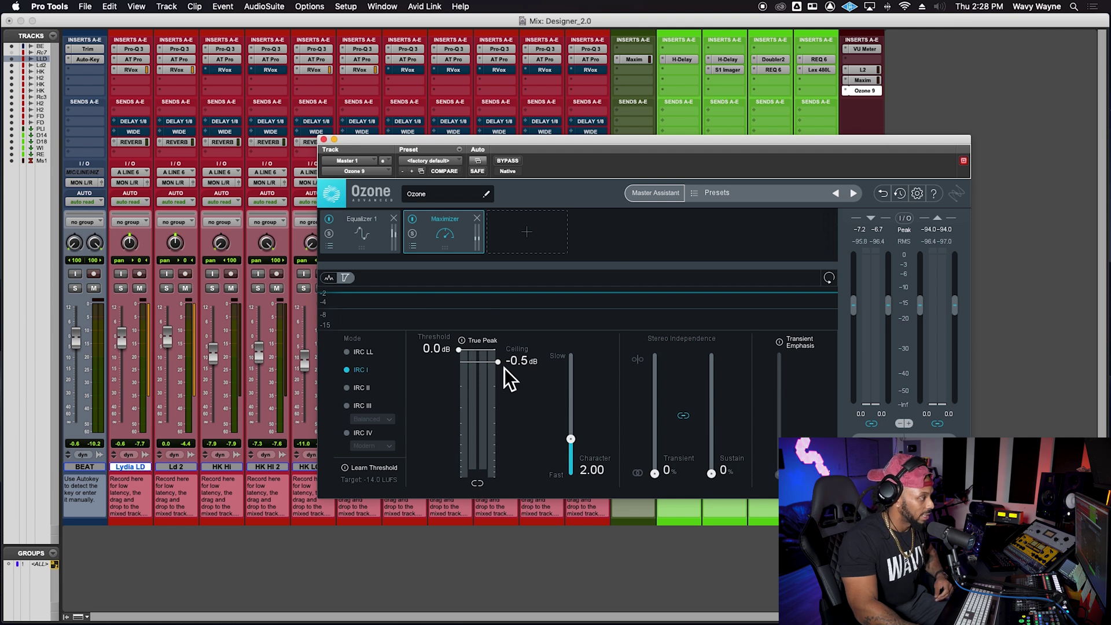
pyautogui.click(412, 220)
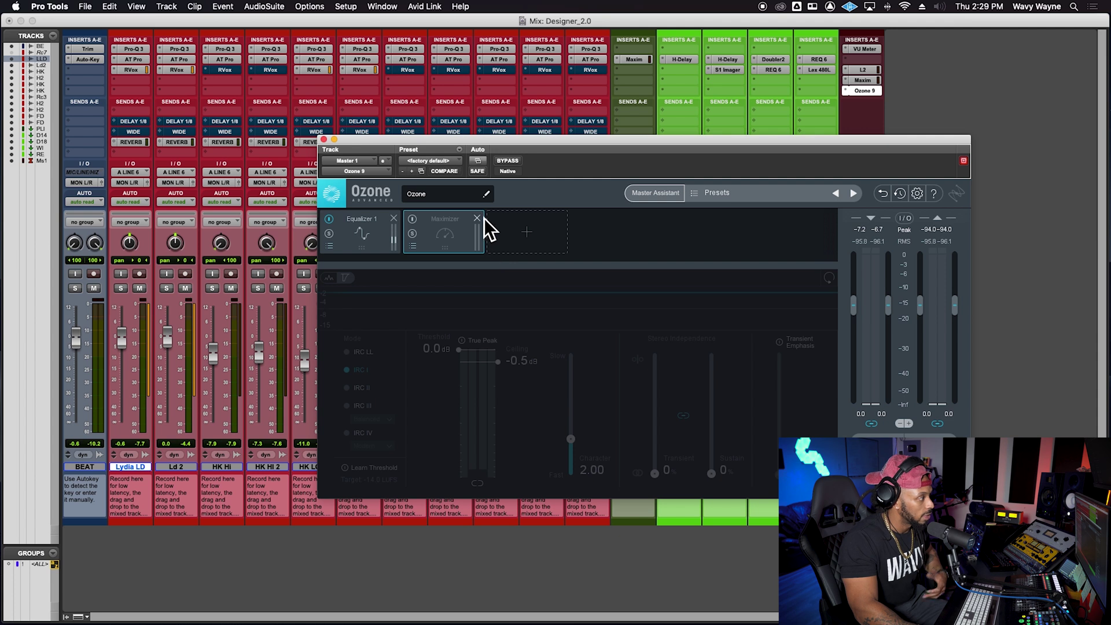
pyautogui.click(330, 220)
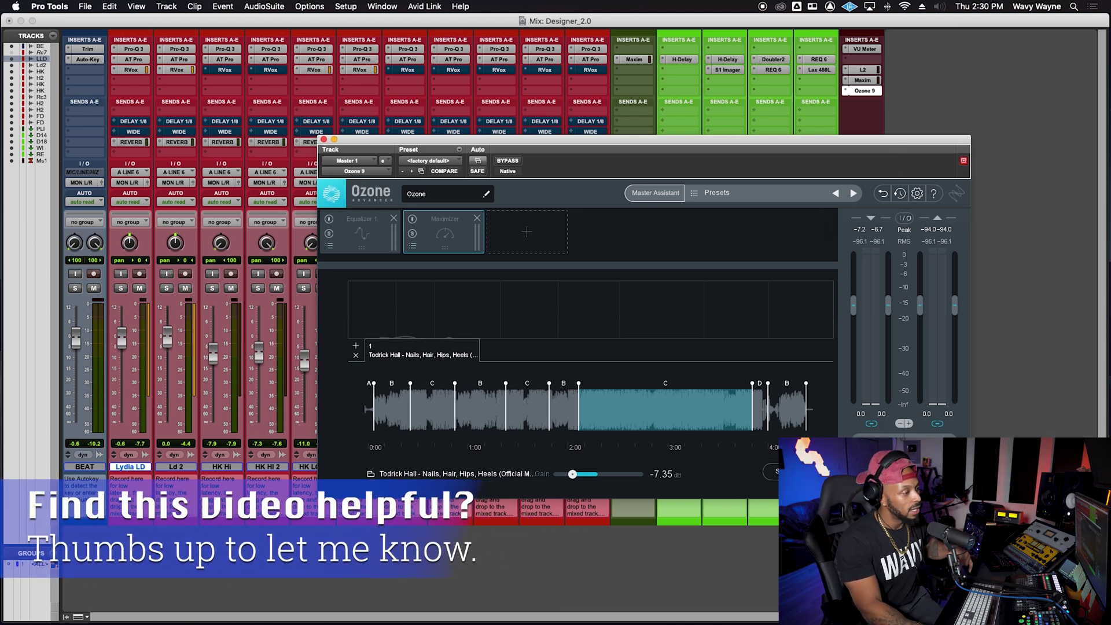
# Step: Start playback to hear the Ozone 9 reference track with both modules bypassed
pyautogui.press('space')
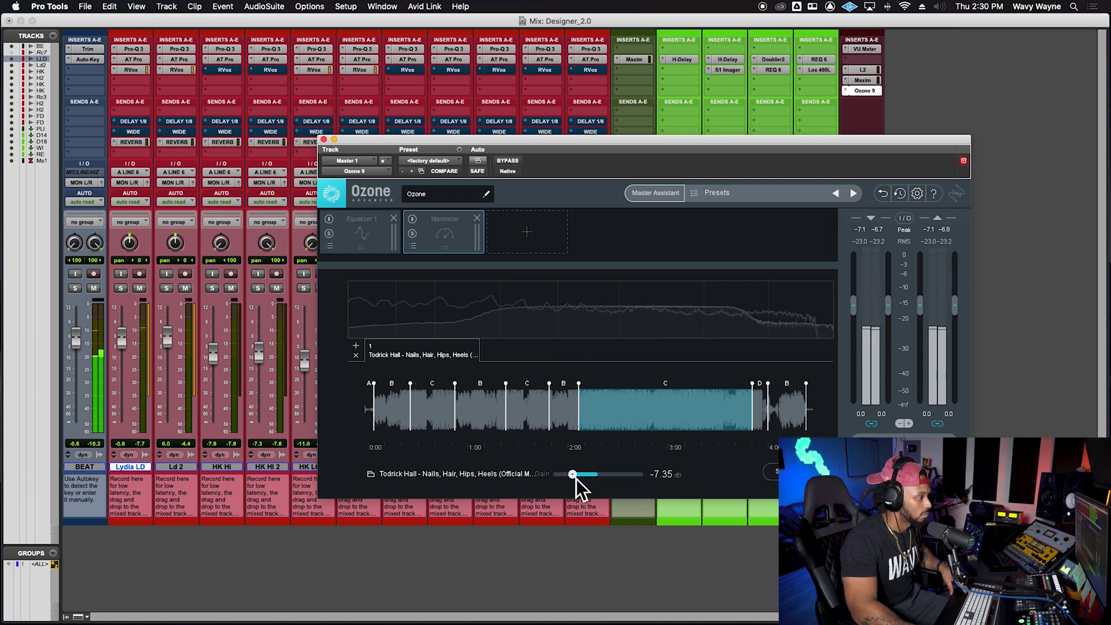
# Step: Leave the Mix window for the Designer_2.0 Edit window
pyautogui.press('super+equal')
# Step: Set the playback start at bar 13 on HK LO L and play the mix beside Ozone
pyautogui.press('space')
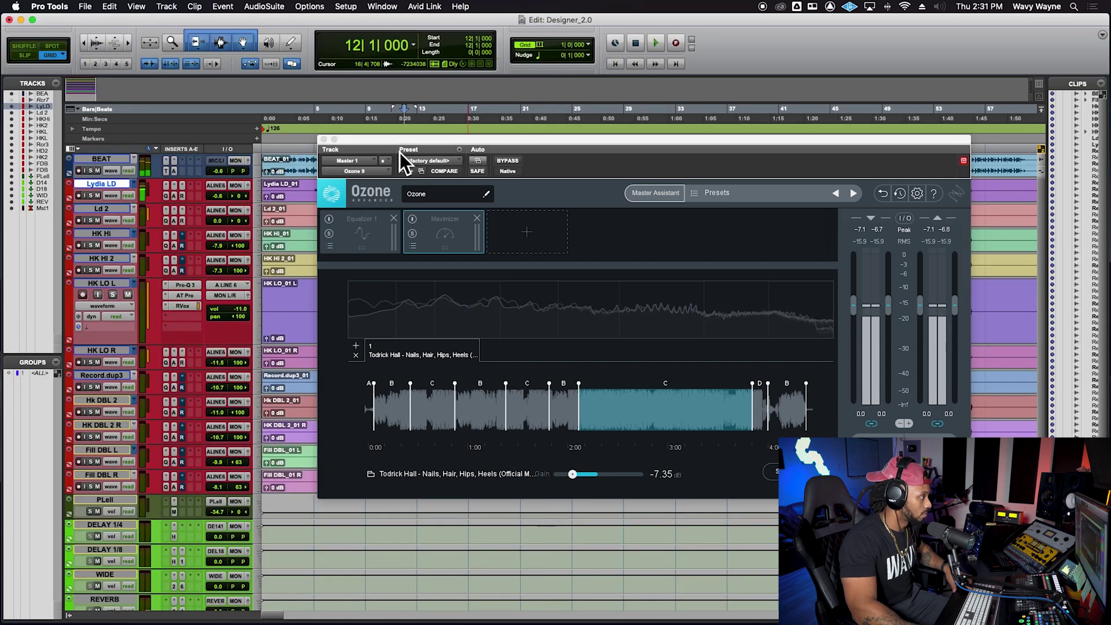
pyautogui.moveTo(401, 149); pyautogui.dragTo(380, 467)
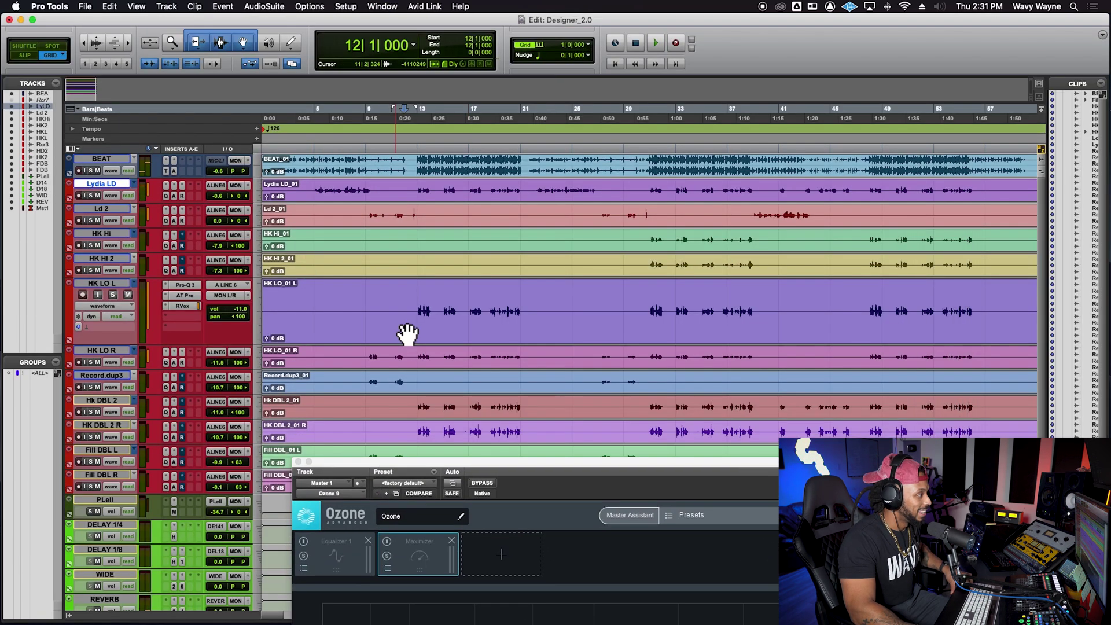
pyautogui.click(426, 302)
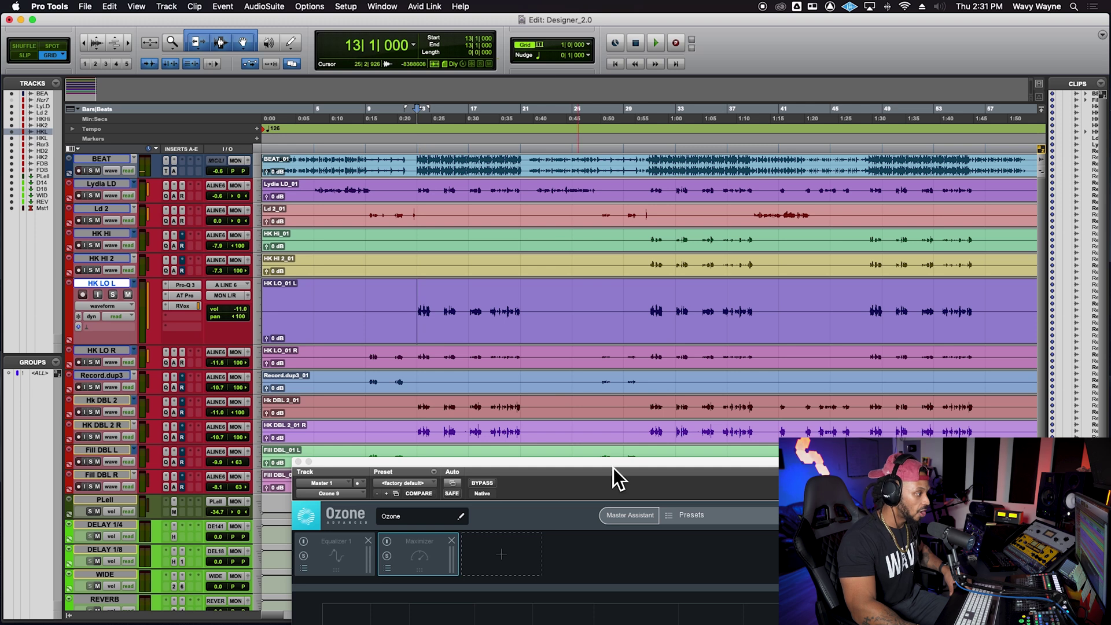
pyautogui.moveTo(614, 464); pyautogui.dragTo(615, 203)
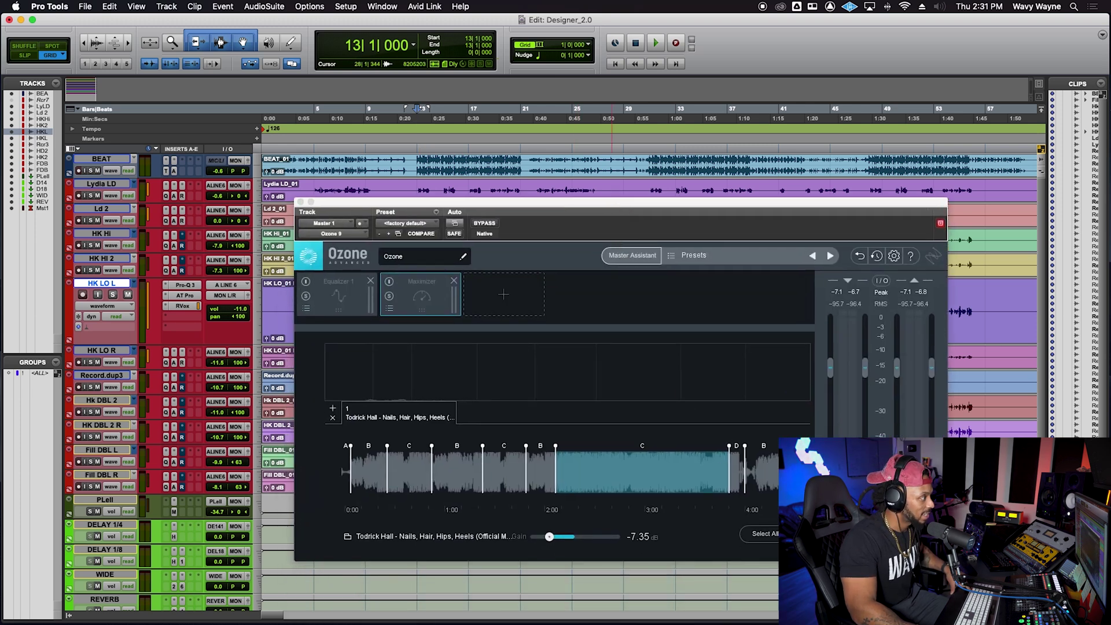
pyautogui.press('space')
pyautogui.press('space')
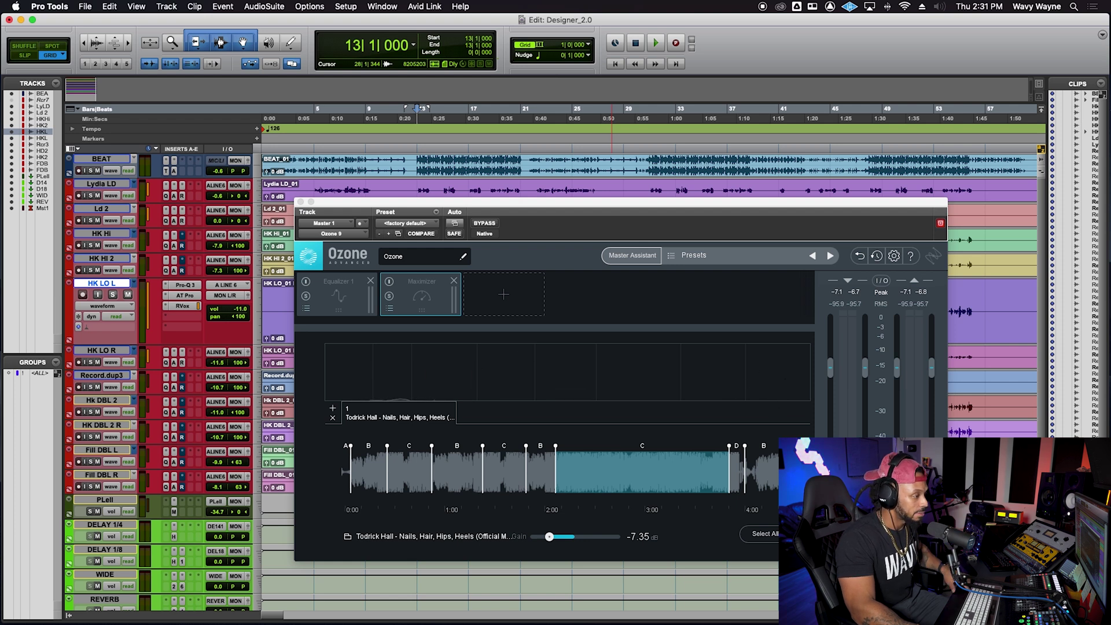
pyautogui.press('space')
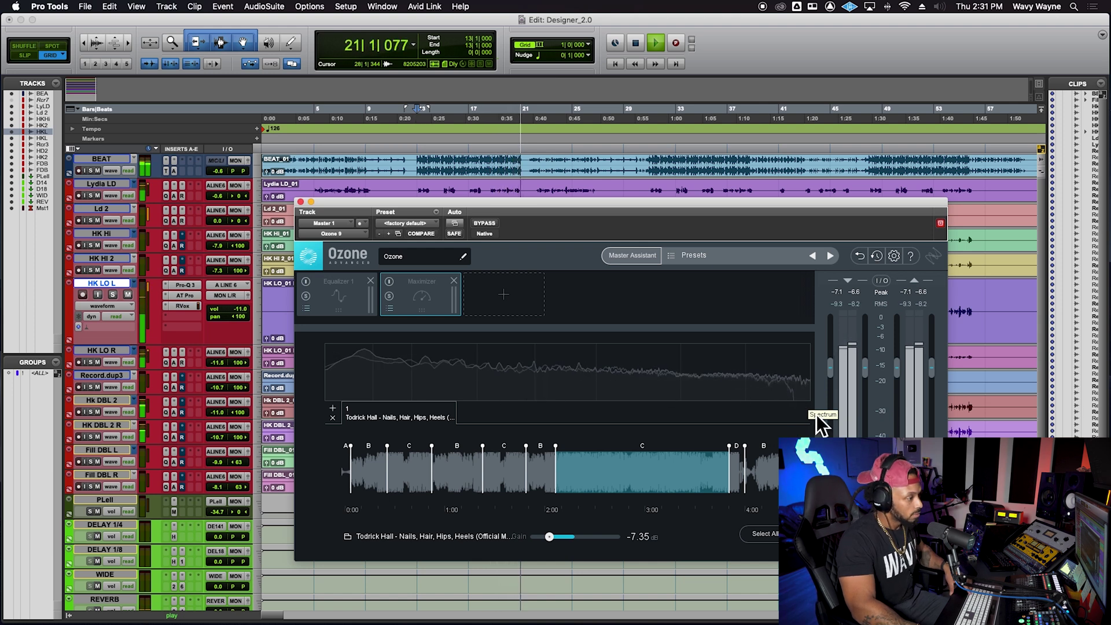
# Step: Replay the mix from bar 13 against the Ozone reference, then stop
pyautogui.press('space')
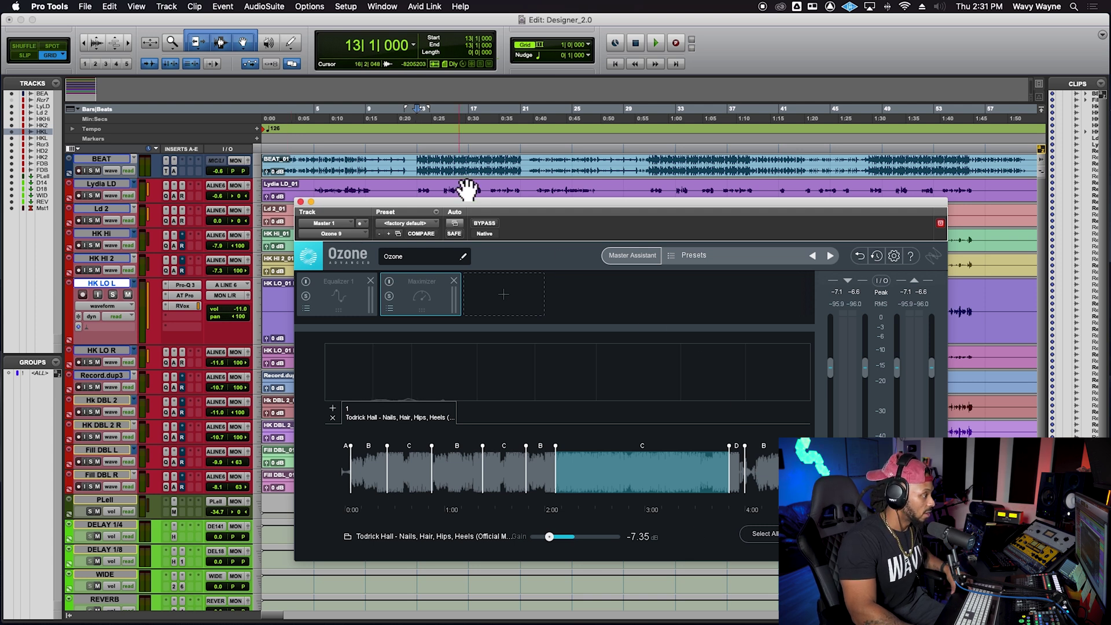
pyautogui.moveTo(478, 210); pyautogui.dragTo(481, 216)
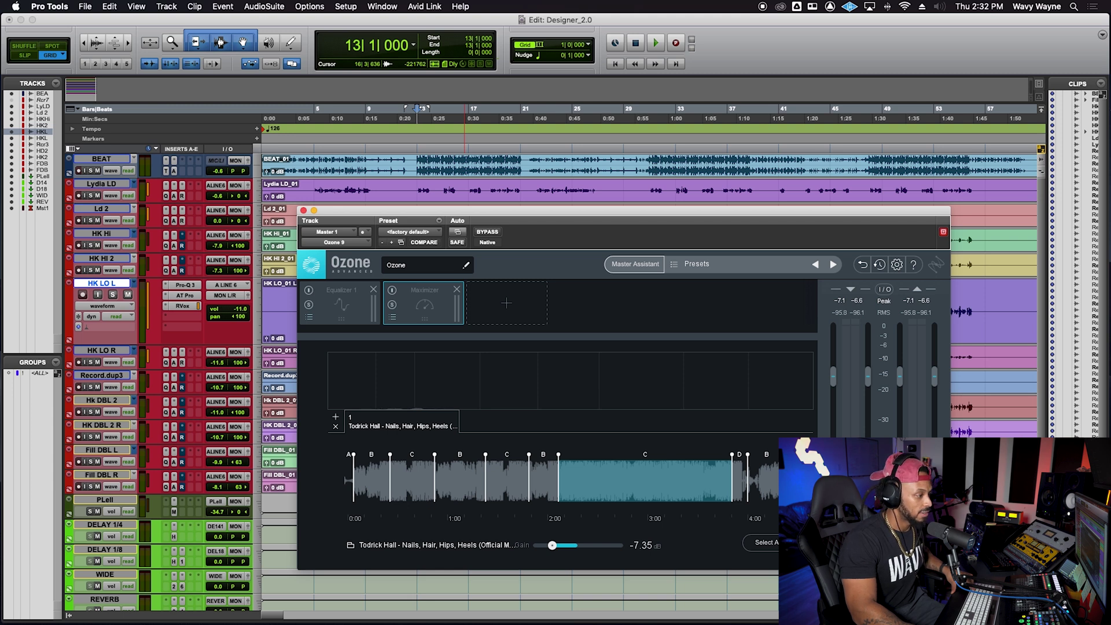
pyautogui.press('space')
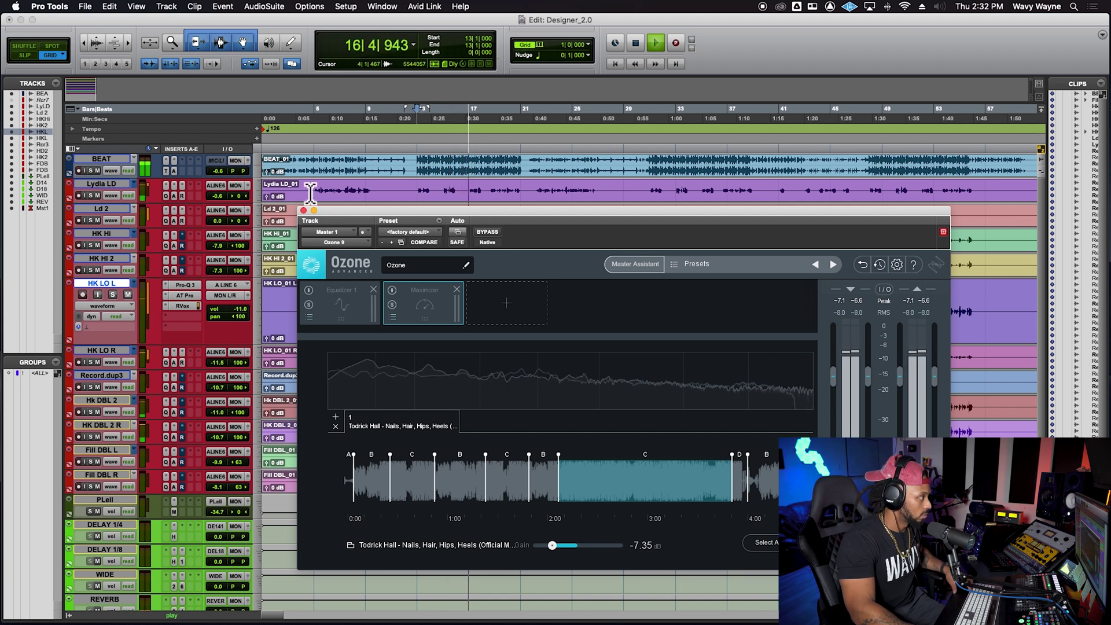
pyautogui.press('space')
# Step: Move the playback start to bar 5 on the BEAT track and close Ozone 9
pyautogui.click(321, 165)
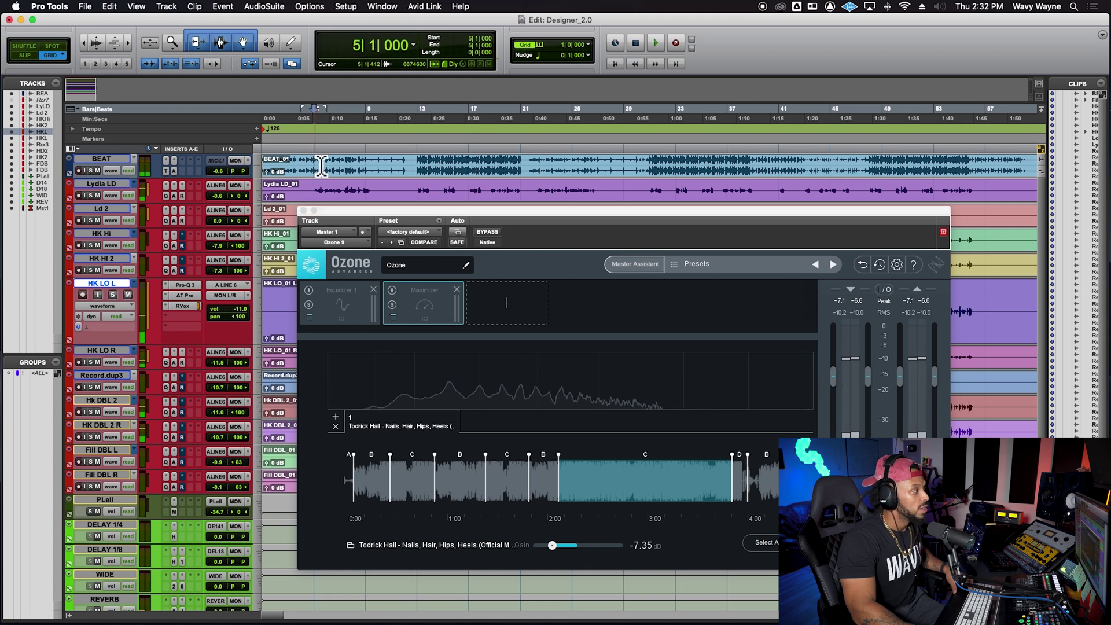
pyautogui.click(321, 165)
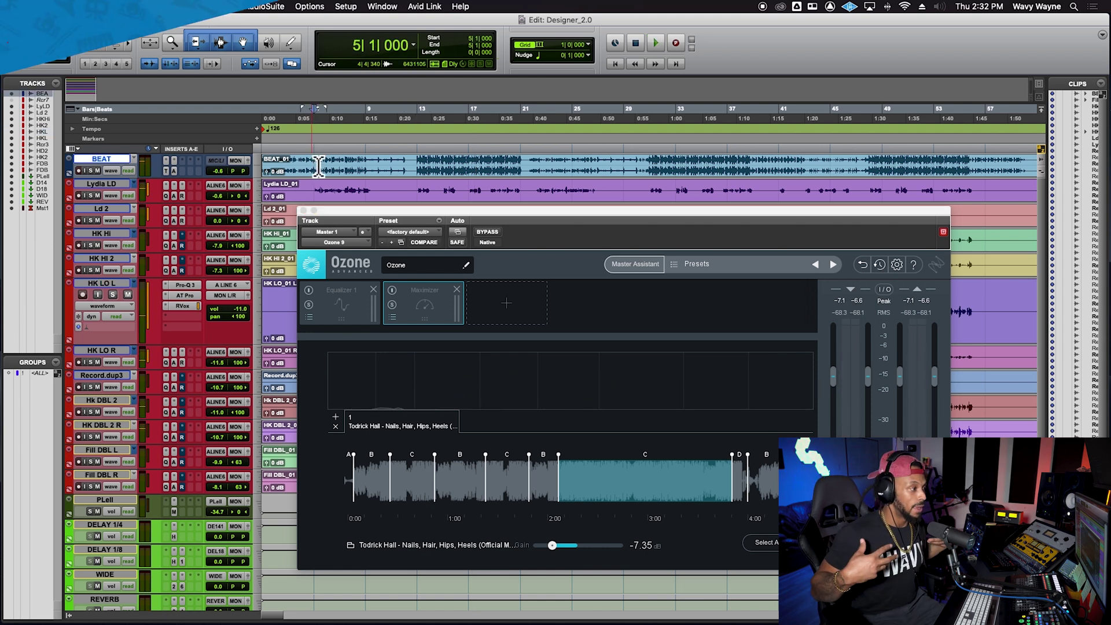
pyautogui.click(303, 210)
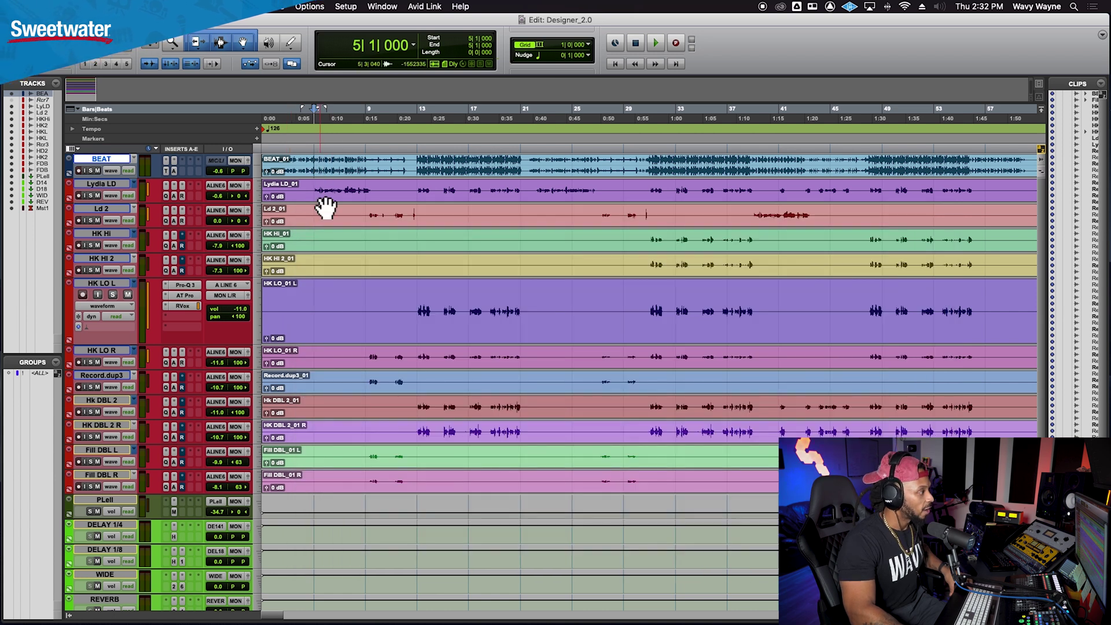
# Step: Play from bar 5 on Lydia LD, switch to the Mix window, and stop
pyautogui.click(327, 195)
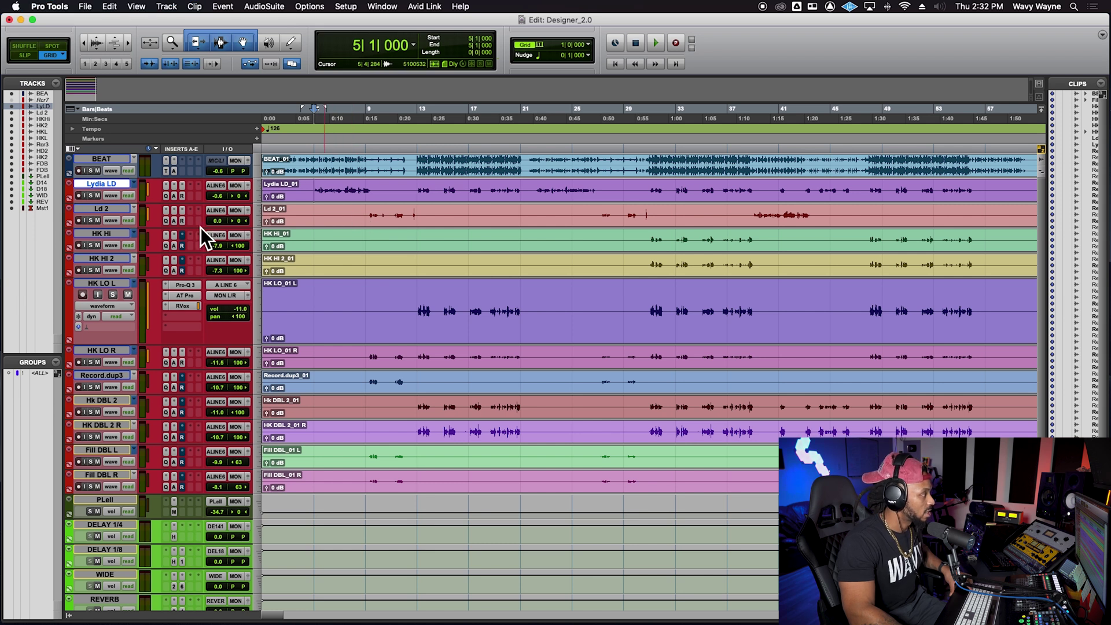
pyautogui.press('space')
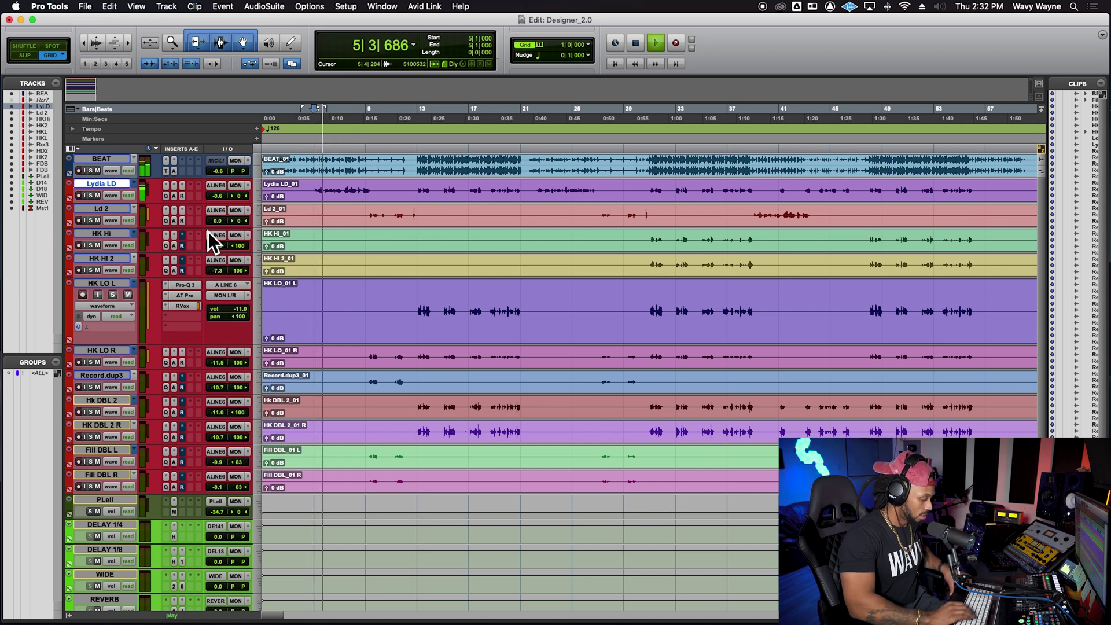
pyautogui.press('super+equal')
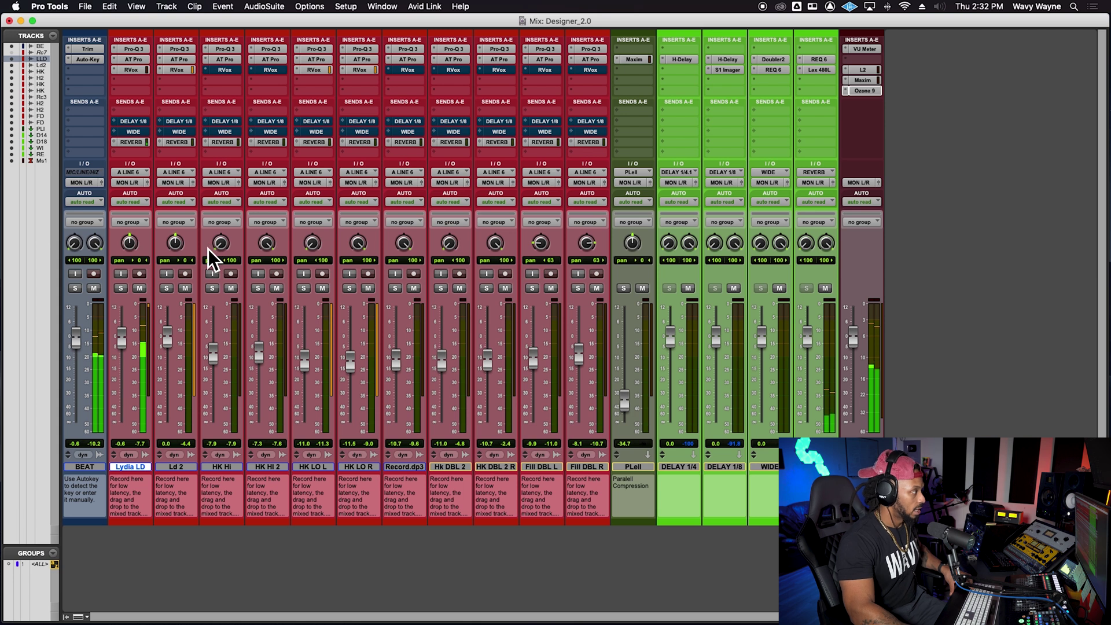
pyautogui.press('space')
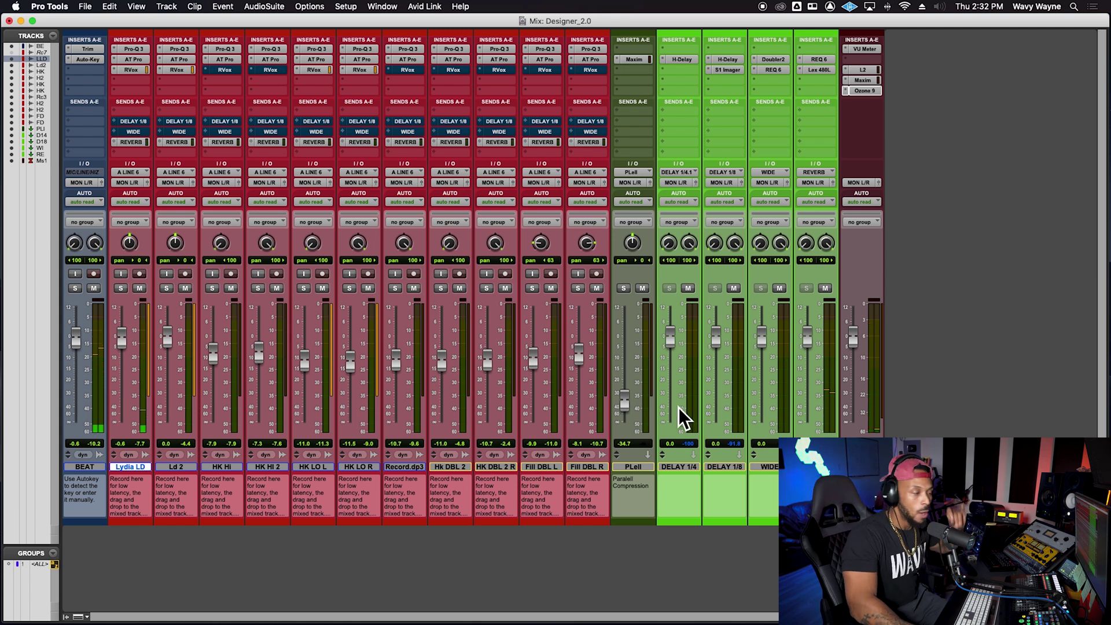
# Step: Check the Lex 480L reverb on the REVERB aux, then close it
pyautogui.click(502, 452)
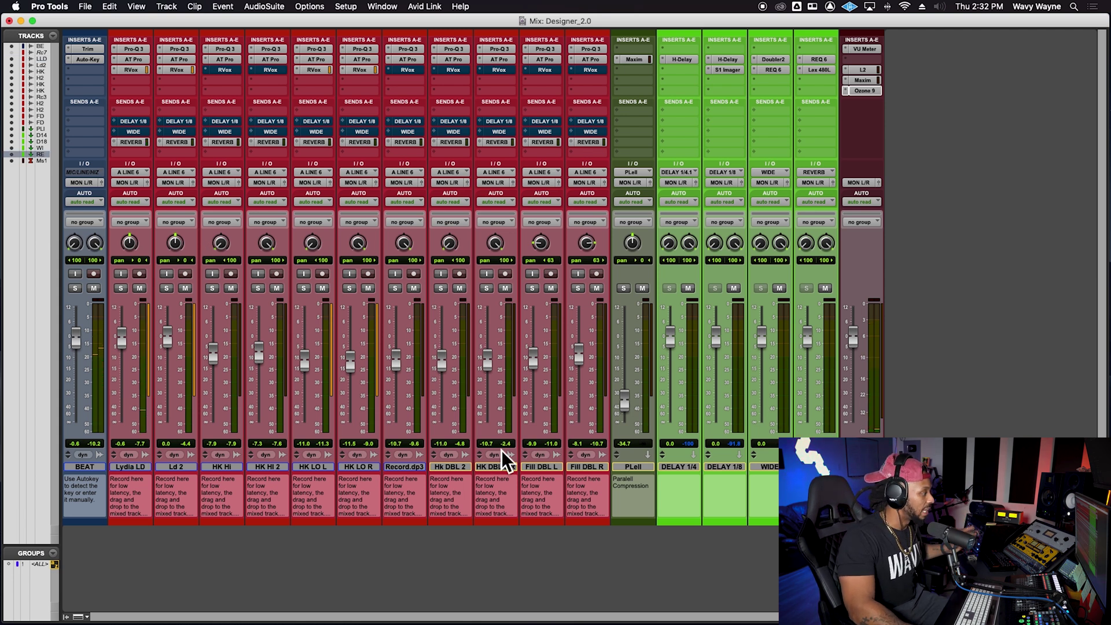
pyautogui.click(821, 74)
pyautogui.moveTo(536, 197); pyautogui.dragTo(534, 125)
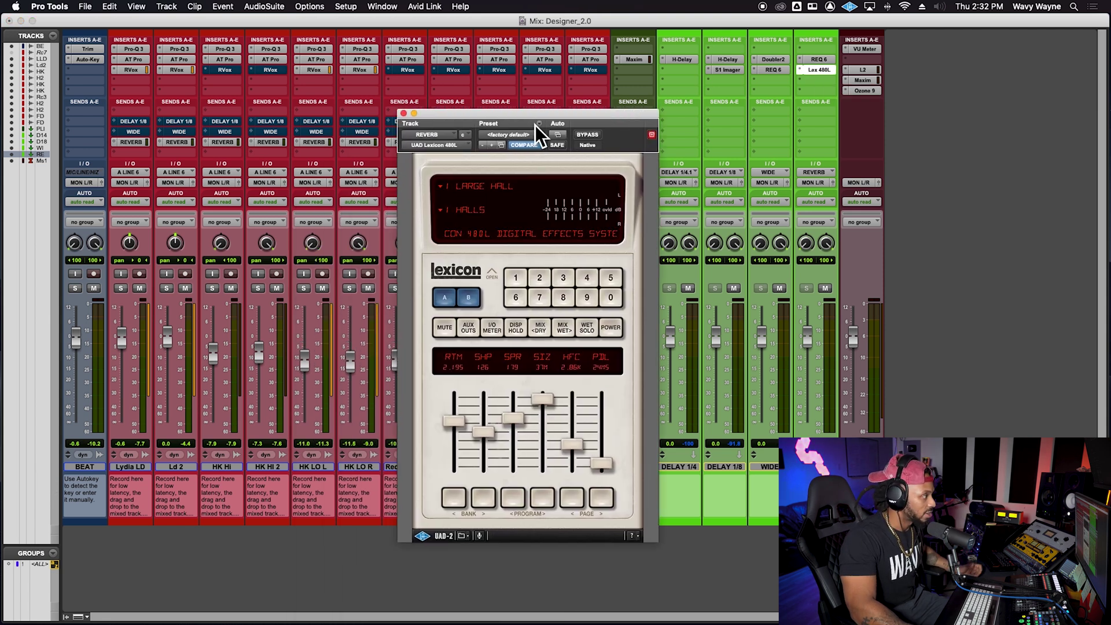
pyautogui.click(405, 116)
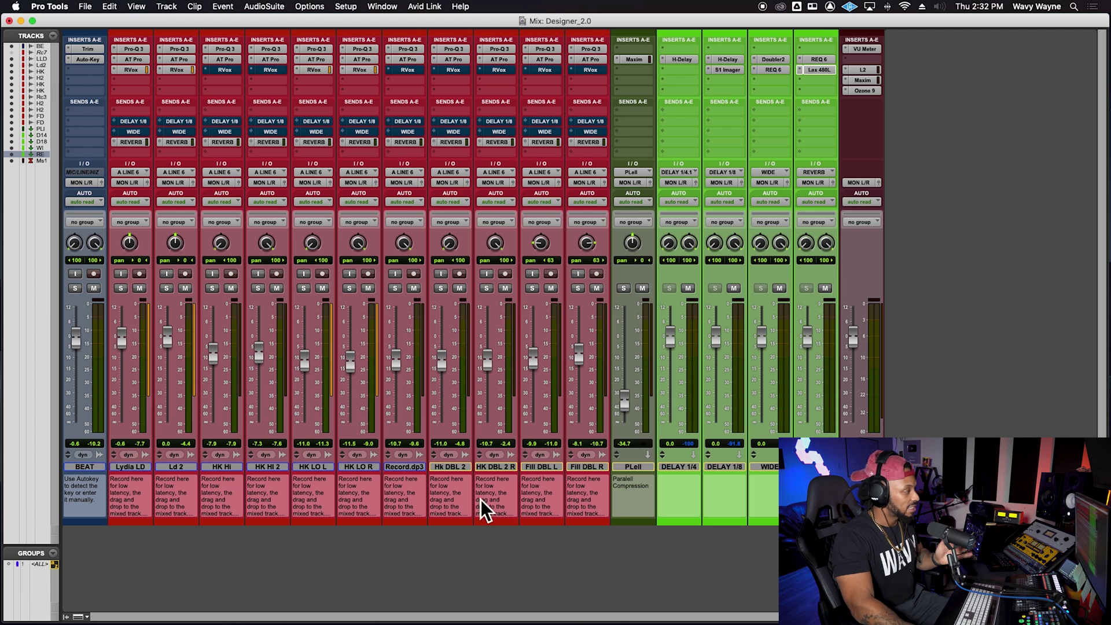
pyautogui.click(130, 466)
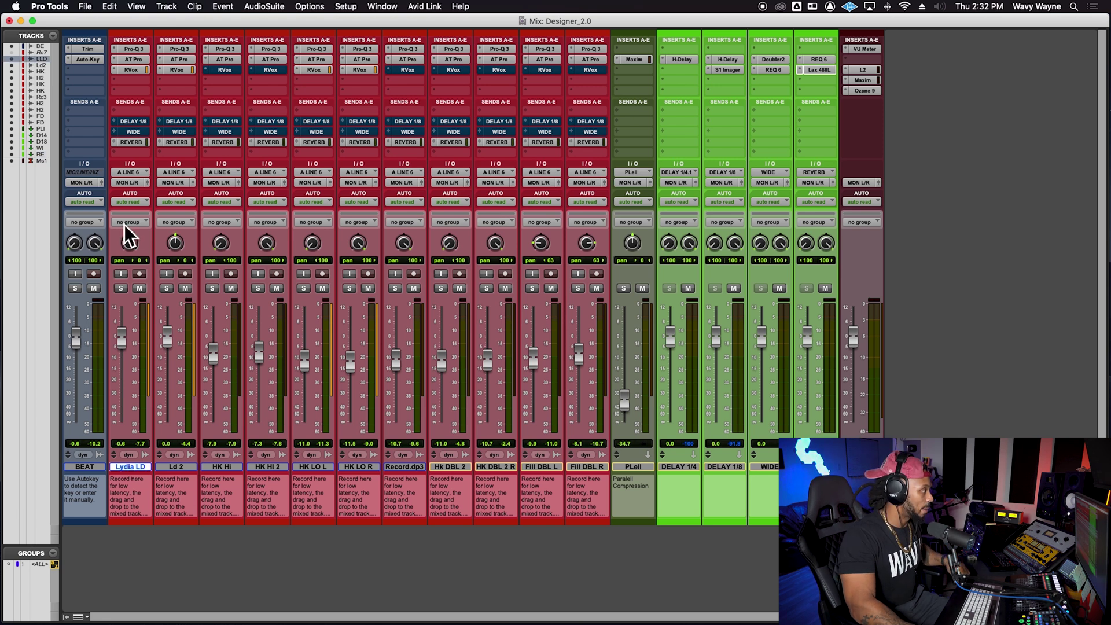
# Step: Create a stereo aux named PLATE fed by Lydia LD's send, placed beside PLell
pyautogui.click(120, 157)
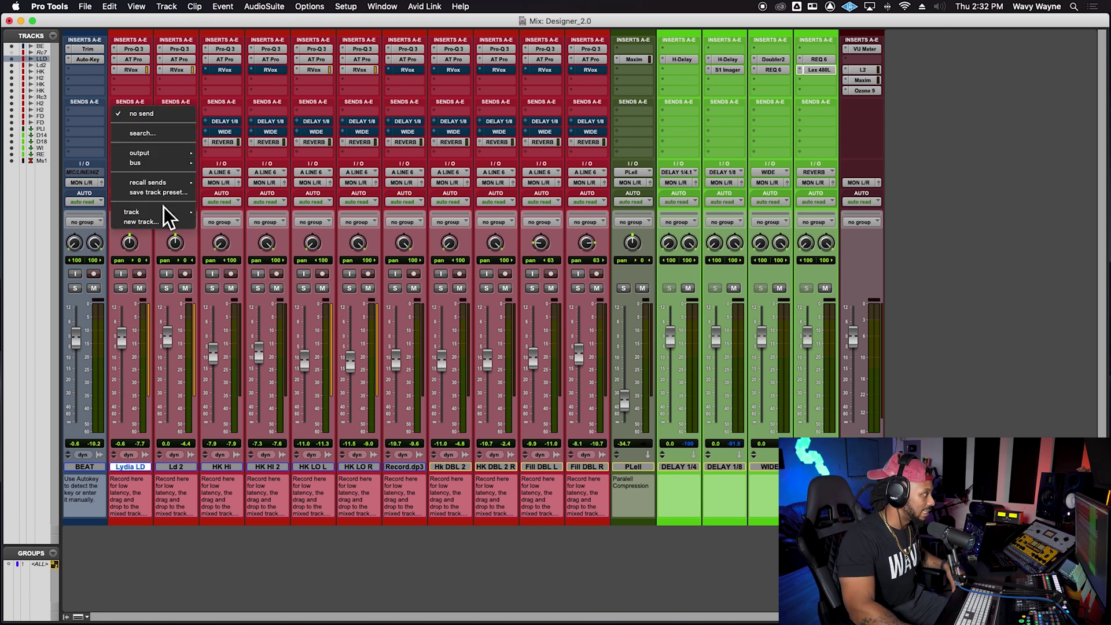
pyautogui.click(163, 223)
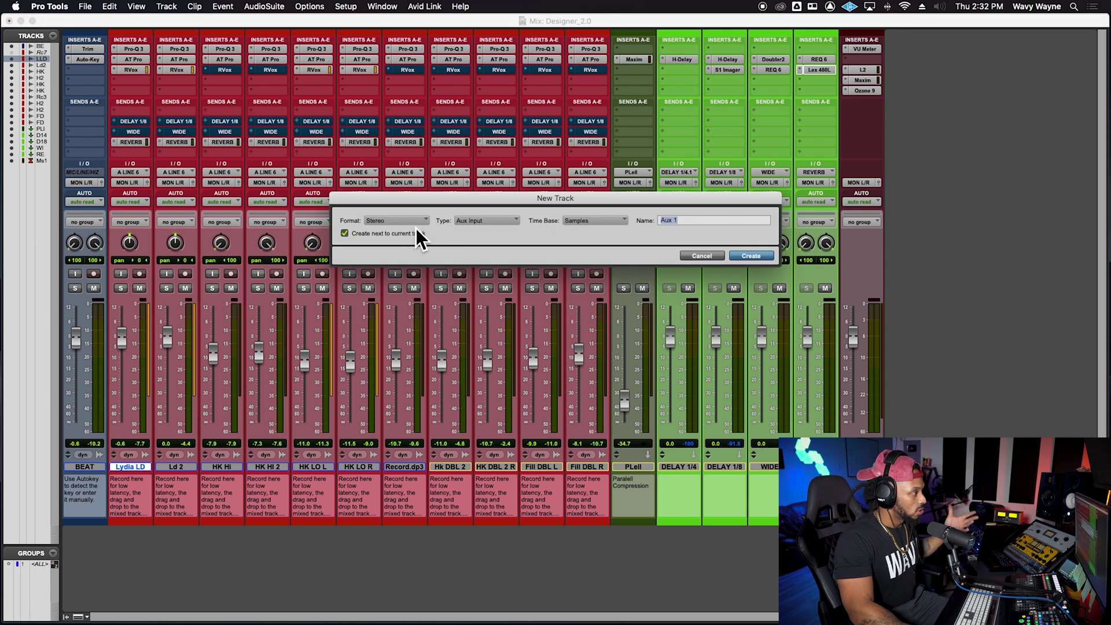
pyautogui.write('PLAT')
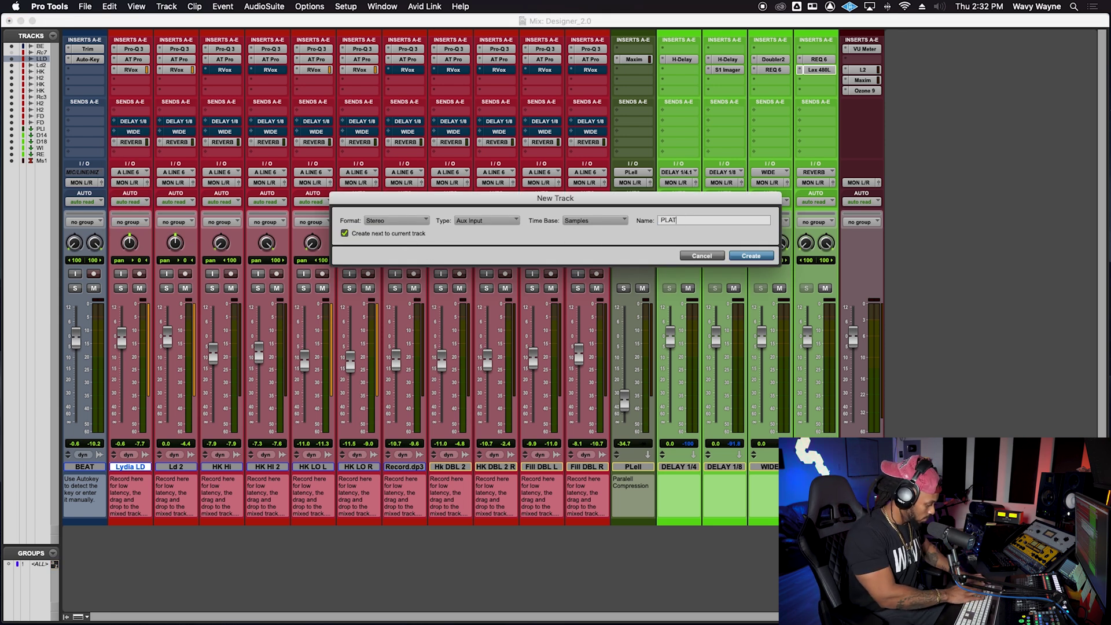
pyautogui.write('E')
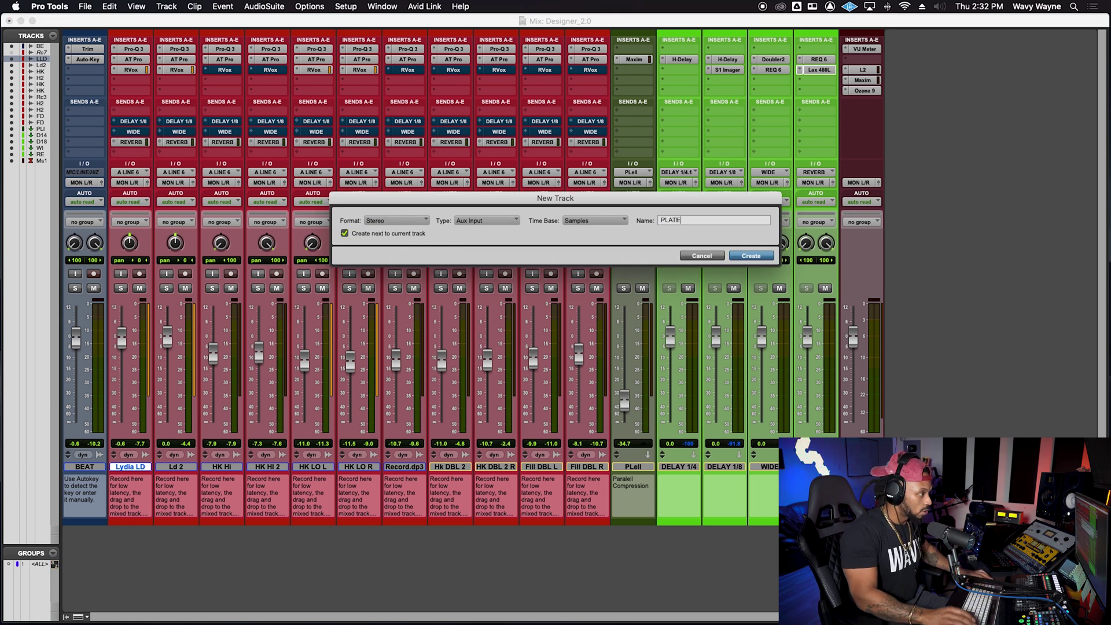
pyautogui.click(753, 256)
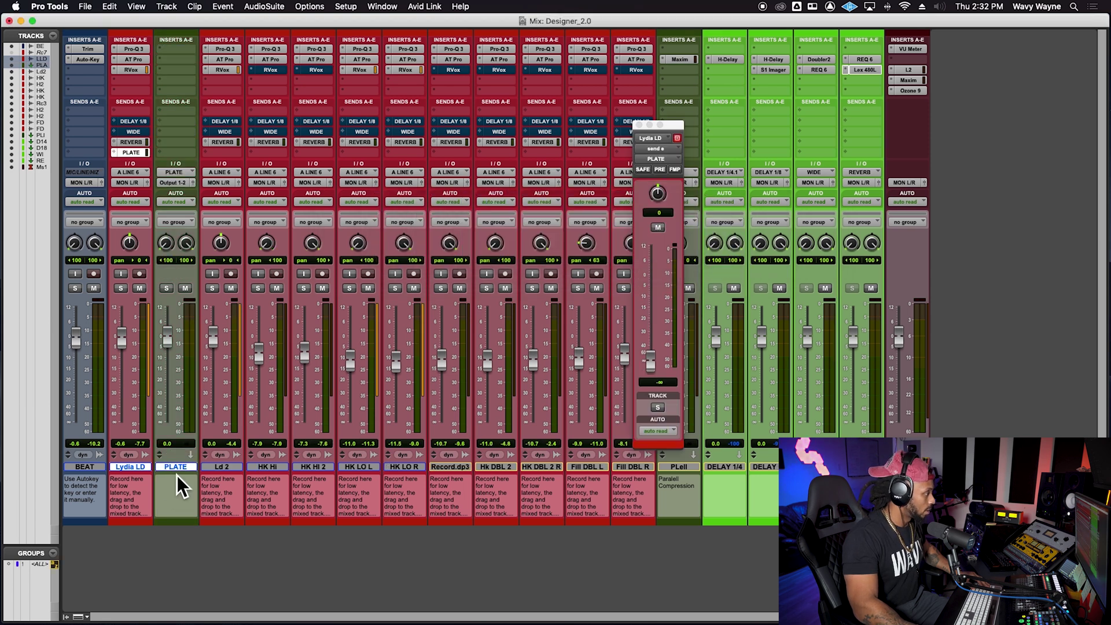
pyautogui.moveTo(172, 471); pyautogui.dragTo(708, 505)
# Step: Insert D-Verb on the PLATE aux and set it to the Plate algorithm
pyautogui.click(650, 125)
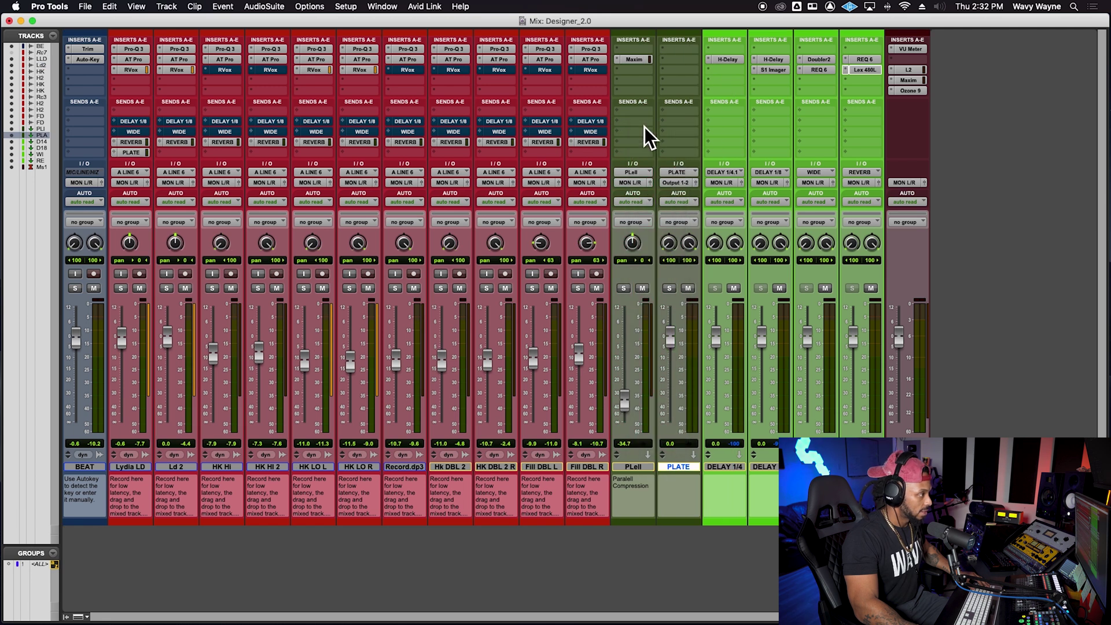
pyautogui.click(679, 64)
pyautogui.moveTo(758, 61)
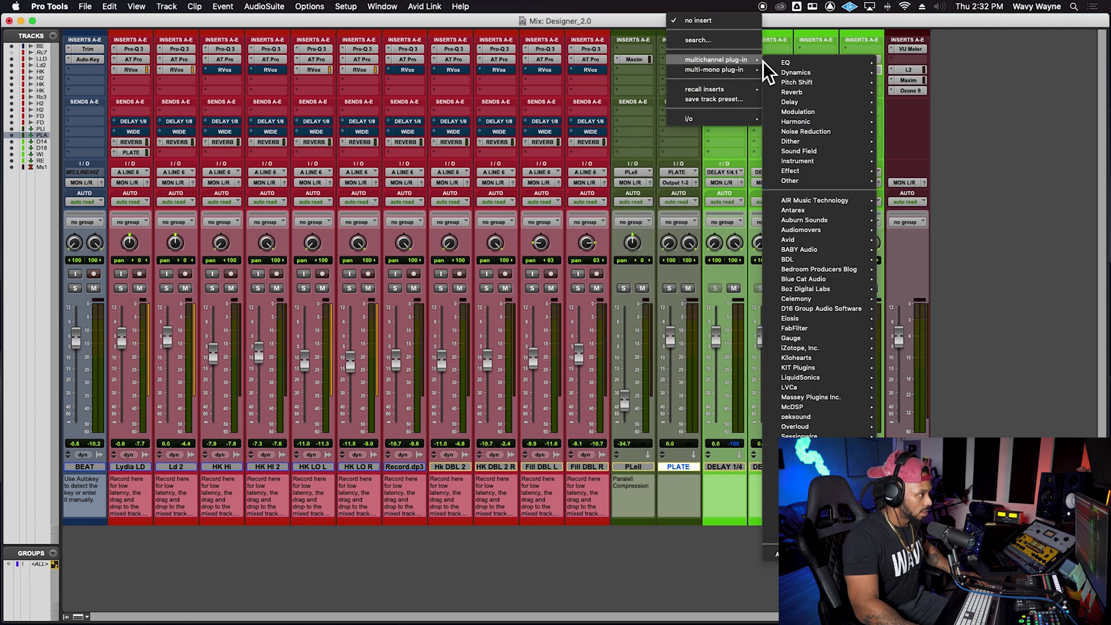
pyautogui.moveTo(823, 93)
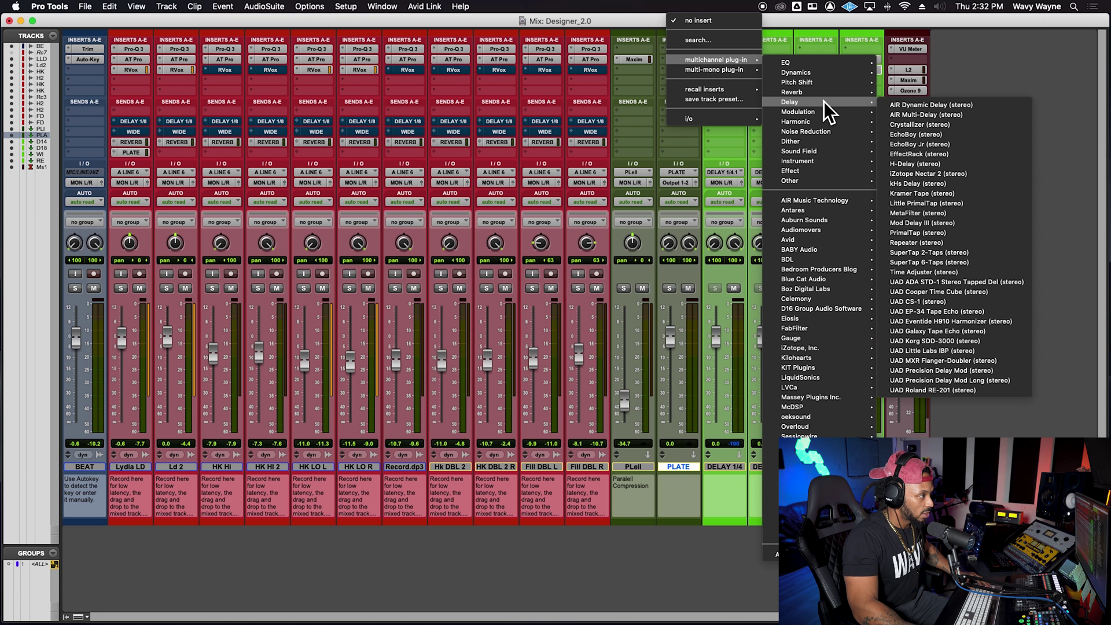
pyautogui.click(939, 125)
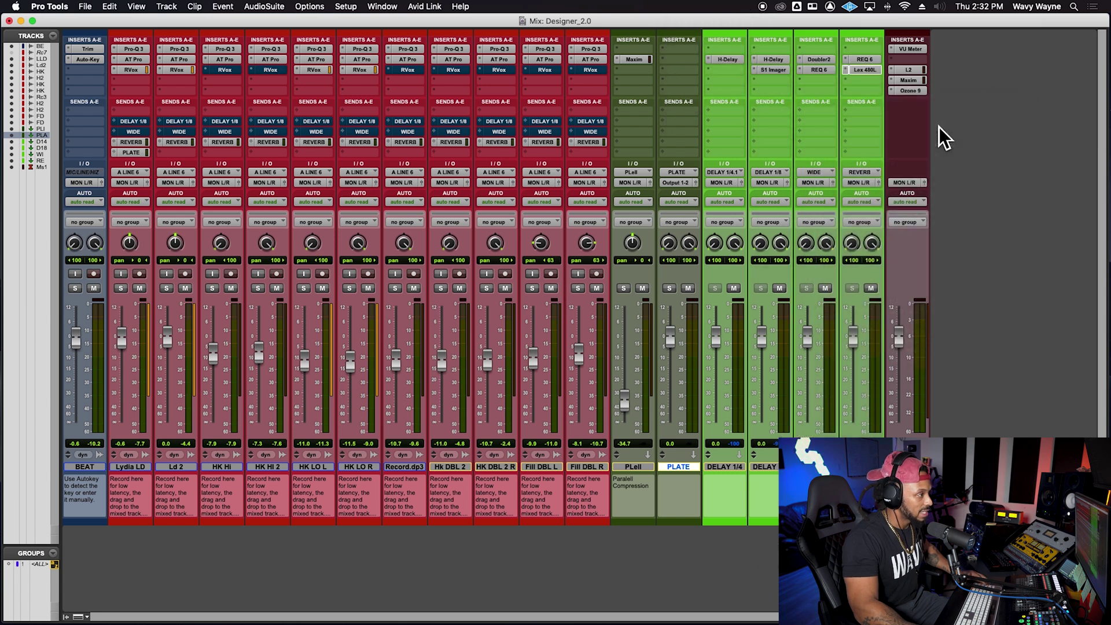
pyautogui.click(503, 173)
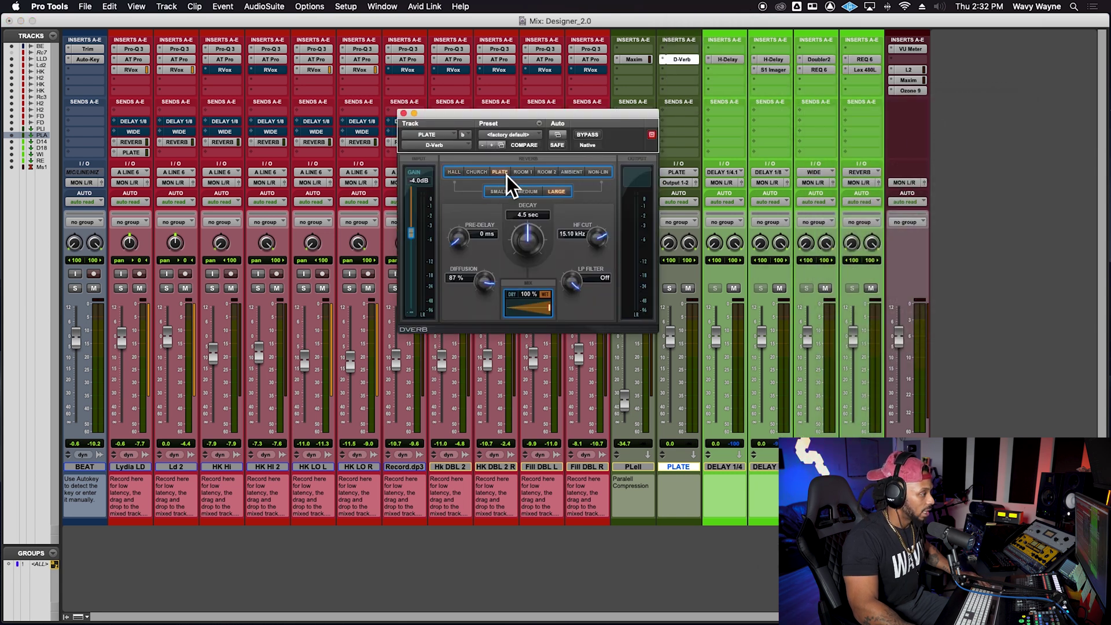
# Step: Insert the Renaissance EQ (REQ 6) ahead of the D-Verb on PLATE
pyautogui.click(673, 53)
pyautogui.moveTo(716, 50)
pyautogui.moveTo(798, 53)
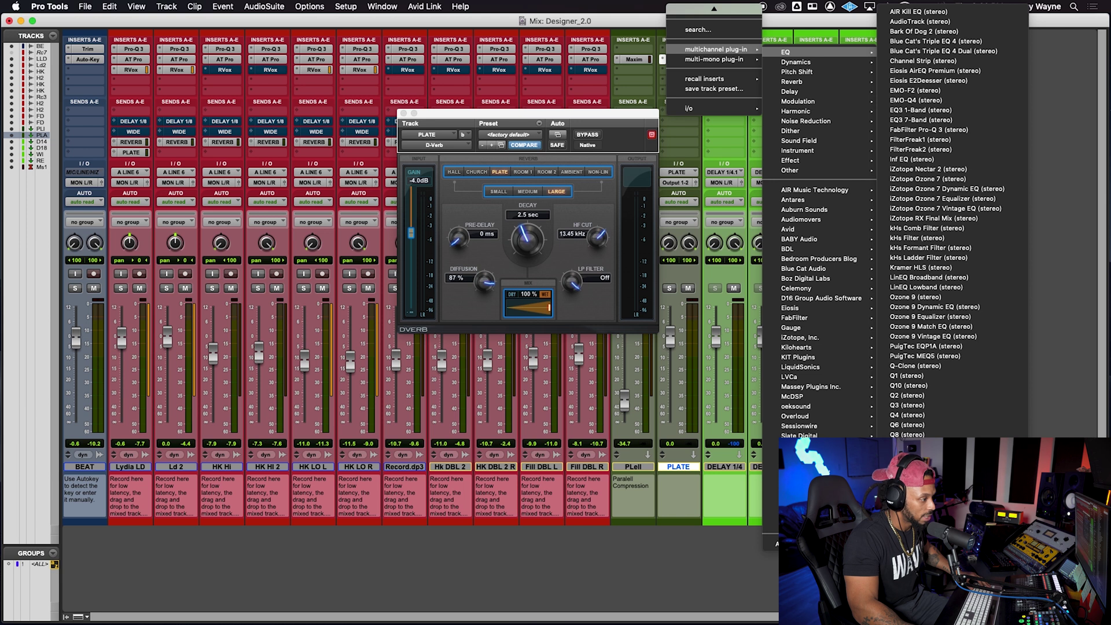
pyautogui.click(911, 464)
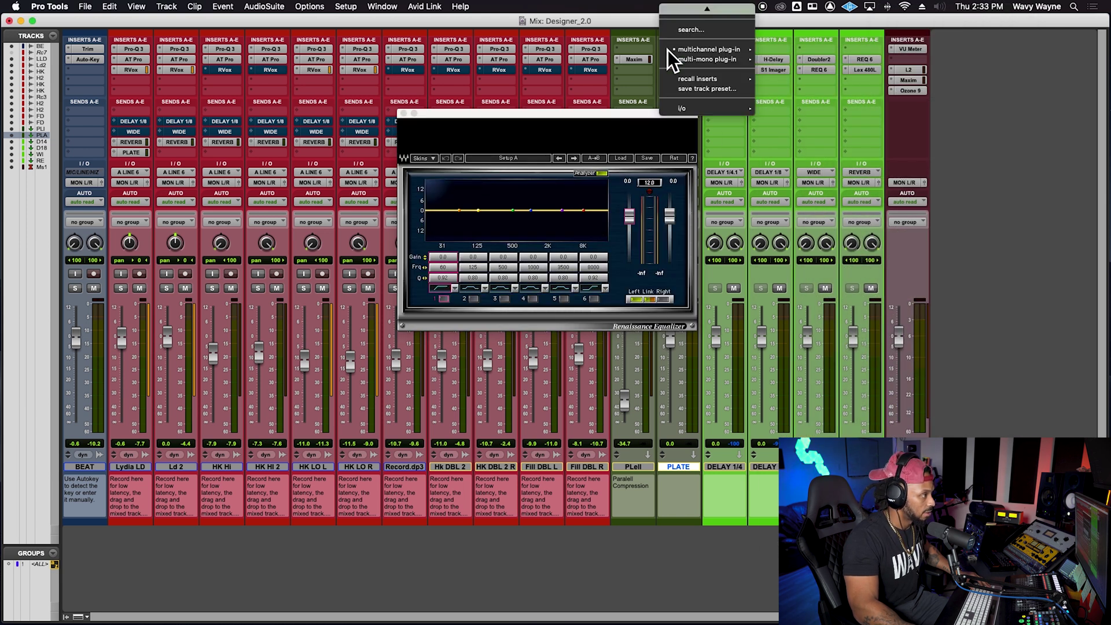
pyautogui.moveTo(672, 50)
pyautogui.moveTo(777, 52)
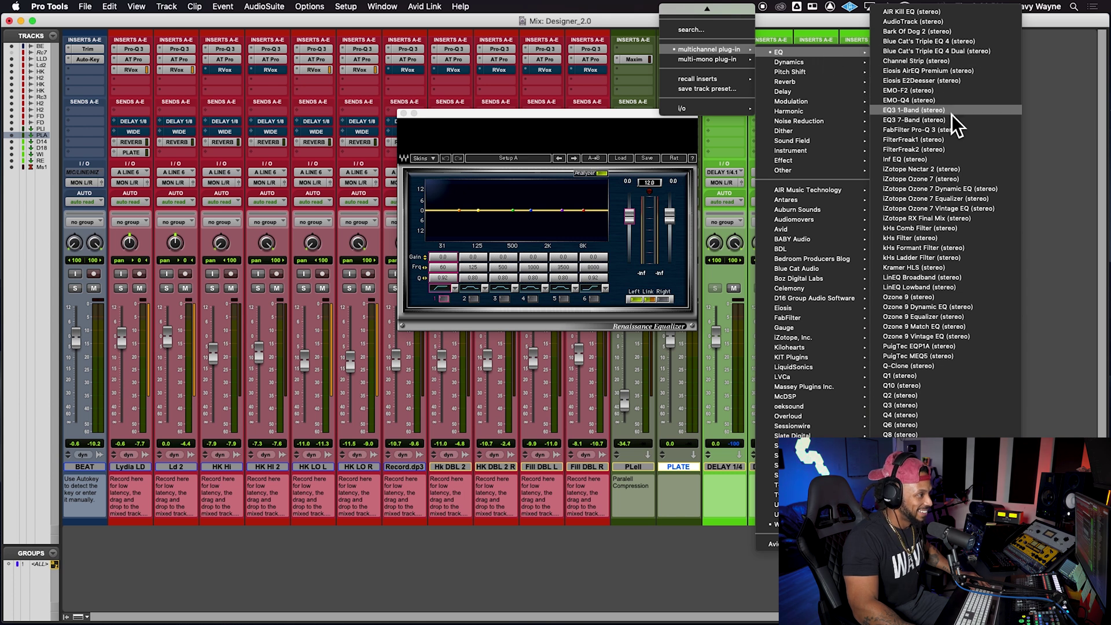
# Step: Add Pro-Q 3 on PLATE with a high cut near 4.4 kHz and low cut near 456 Hz
pyautogui.click(950, 129)
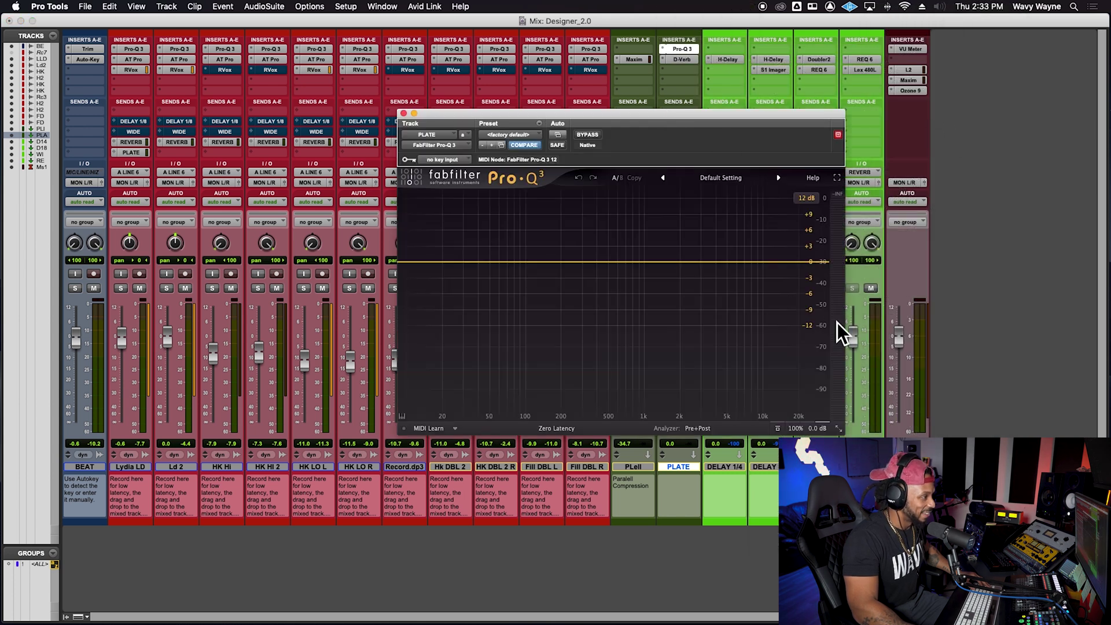
pyautogui.moveTo(823, 268); pyautogui.dragTo(722, 264)
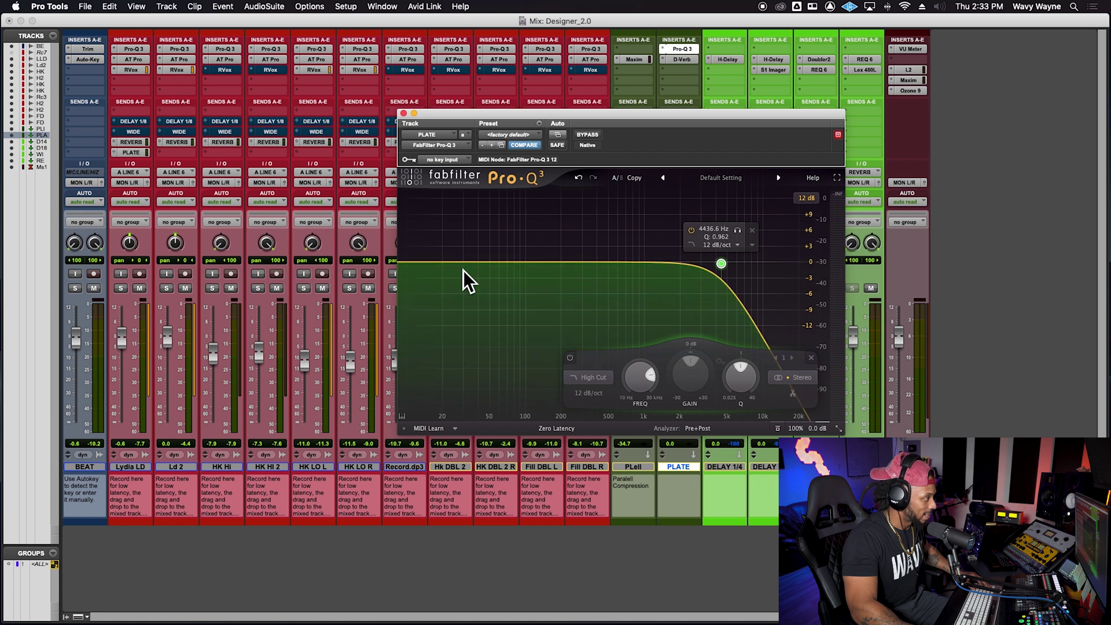
pyautogui.moveTo(417, 265); pyautogui.dragTo(596, 266)
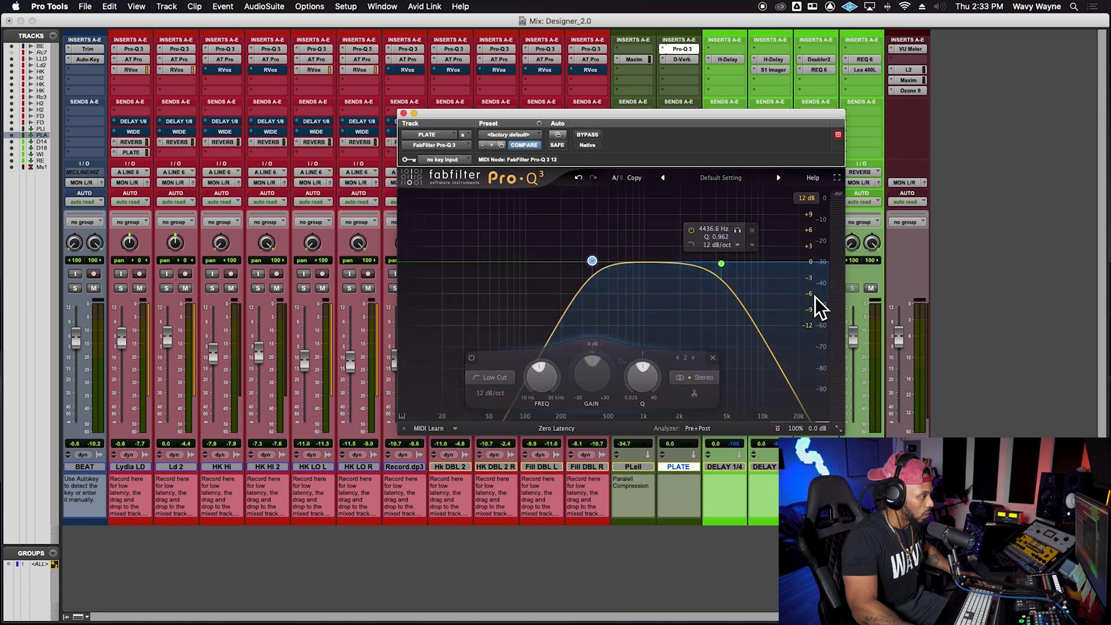
pyautogui.moveTo(597, 263); pyautogui.dragTo(607, 261)
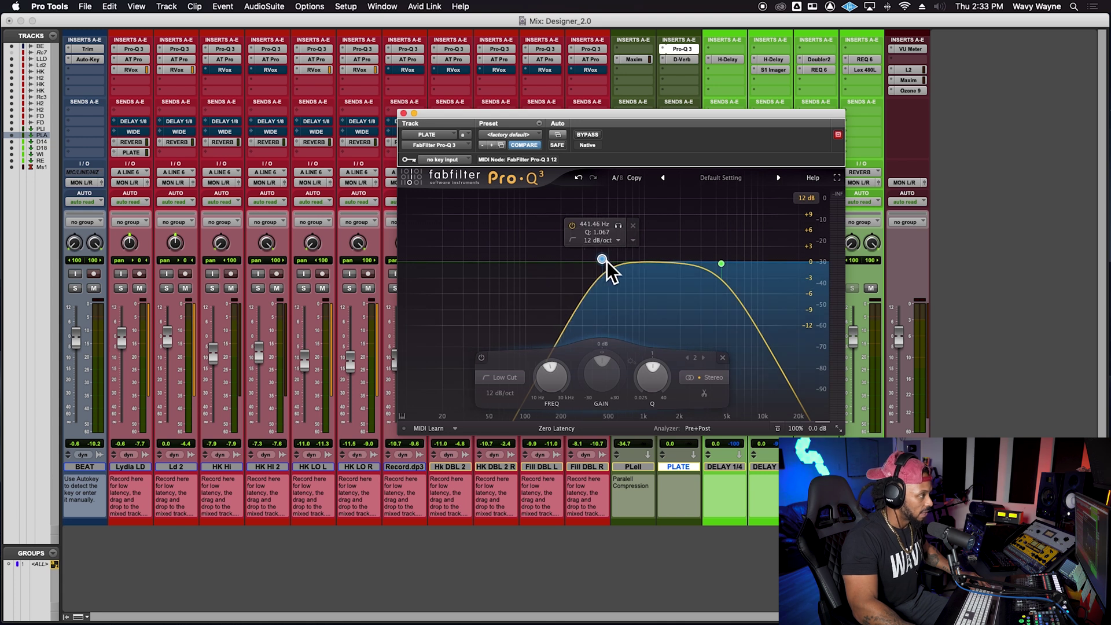
pyautogui.moveTo(468, 114); pyautogui.dragTo(492, 265)
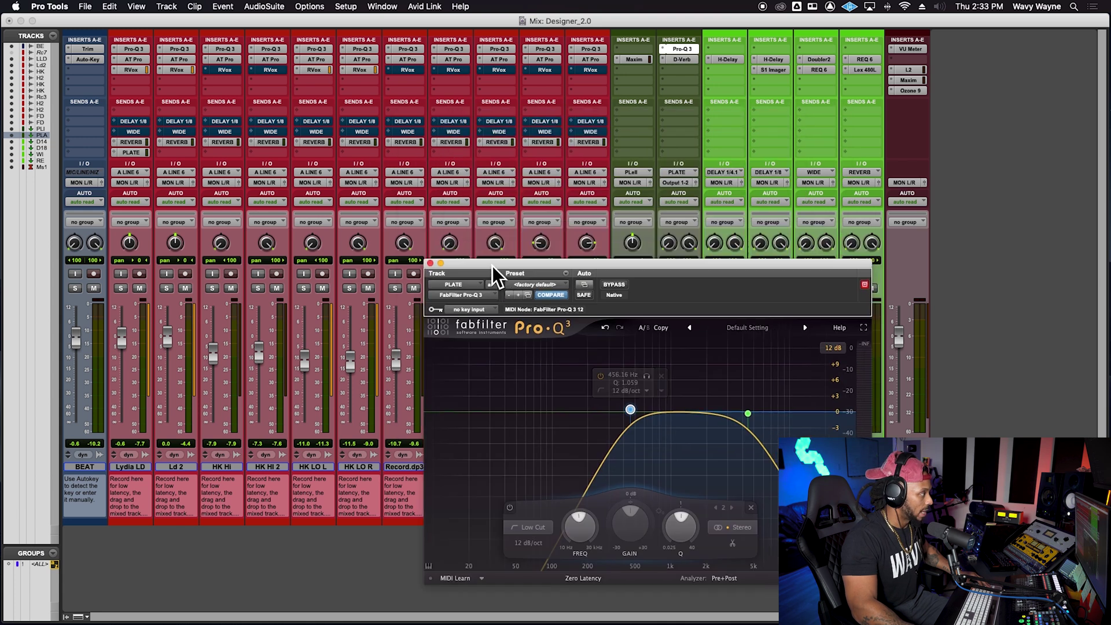
# Step: Set Lydia LD's PLATE send to 0 dB and play to hear the plate
pyautogui.click(129, 153)
pyautogui.keyDown('alt'); pyautogui.click(651, 359); pyautogui.keyUp('alt')
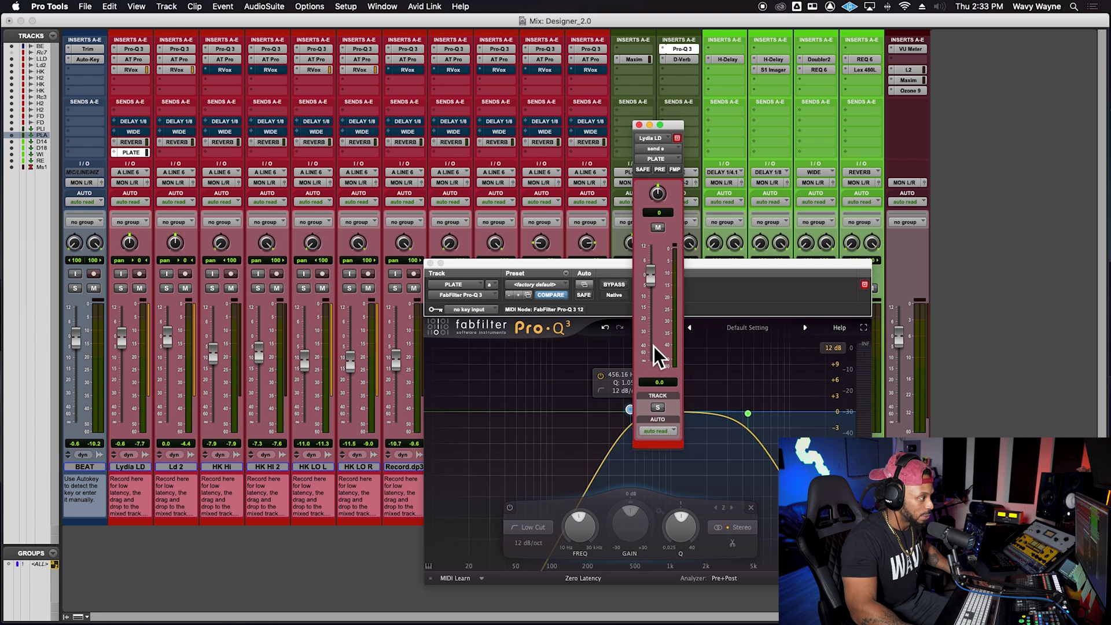
pyautogui.press('space')
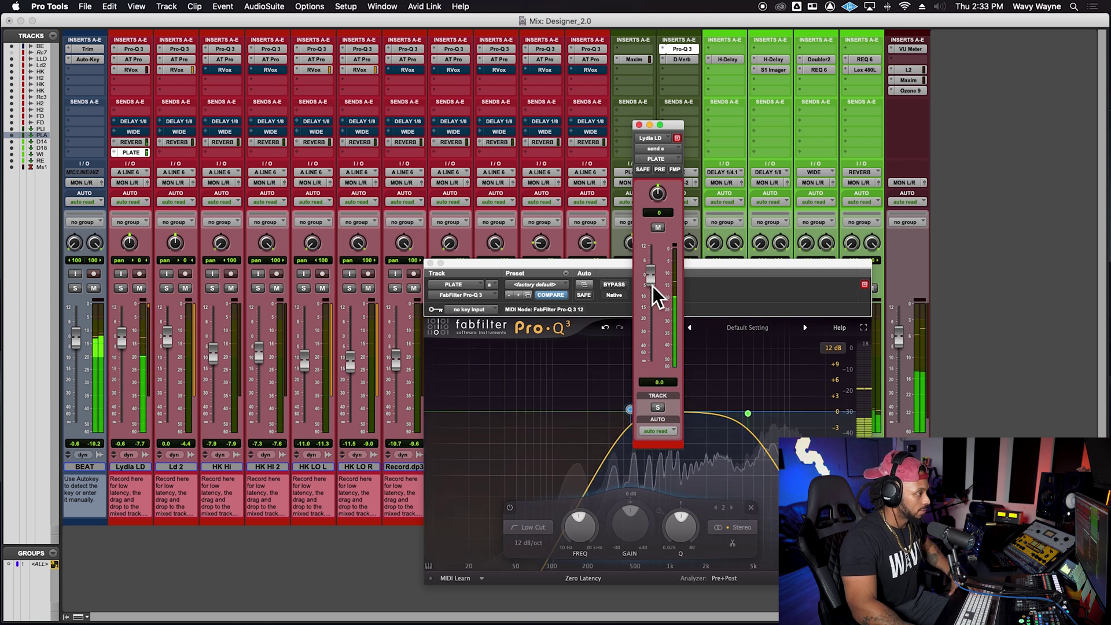
# Step: Raise the PLATE D-Verb's input gain to 0 dB
pyautogui.click(688, 62)
pyautogui.click(688, 61)
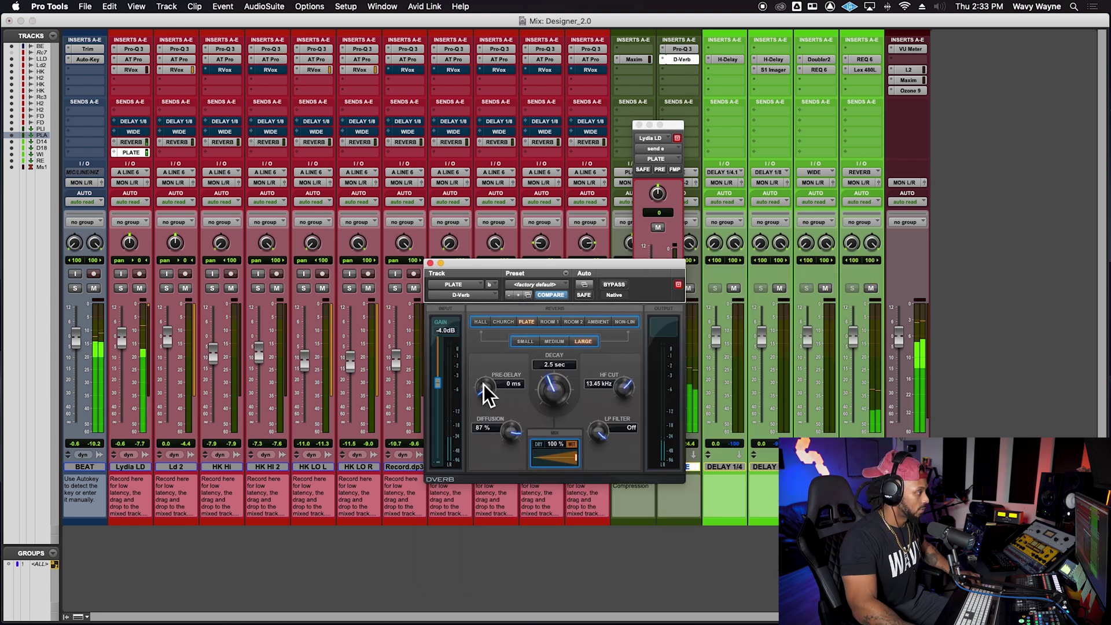
pyautogui.moveTo(446, 359); pyautogui.dragTo(446, 346)
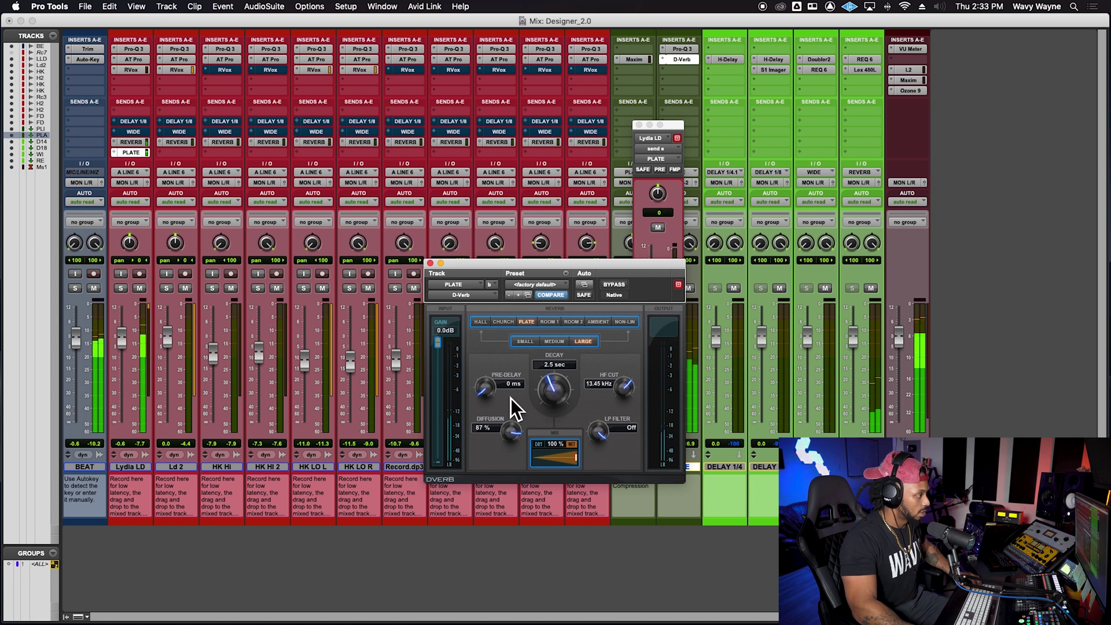
# Step: Lower the Pro-Q 3 high cut on PLATE to about 4152 Hz
pyautogui.click(688, 51)
pyautogui.moveTo(752, 416); pyautogui.dragTo(750, 412)
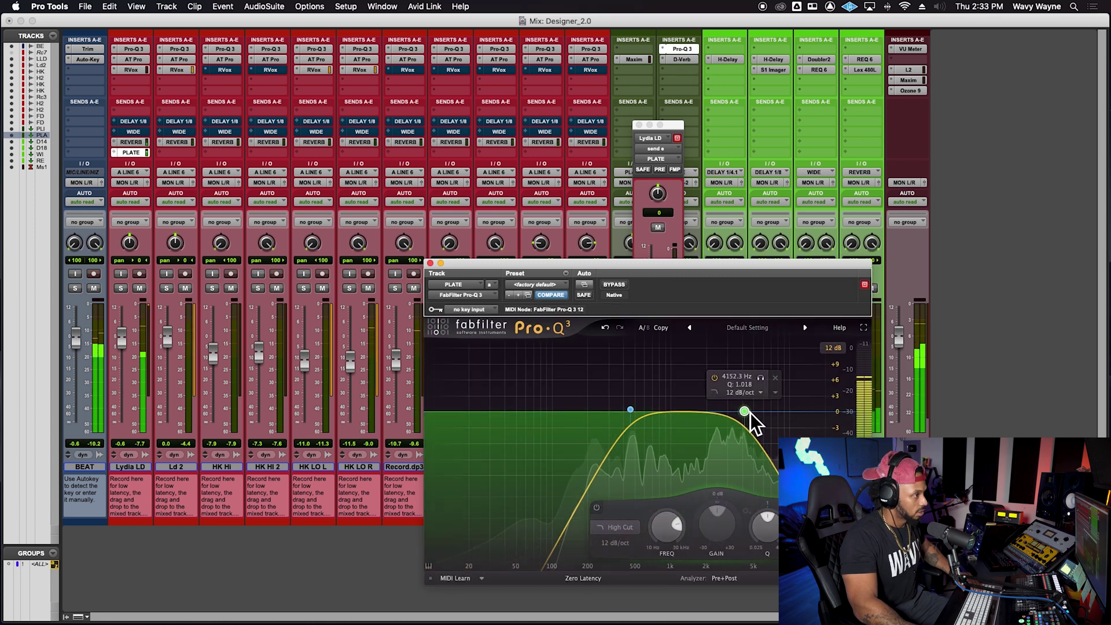
pyautogui.click(920, 93)
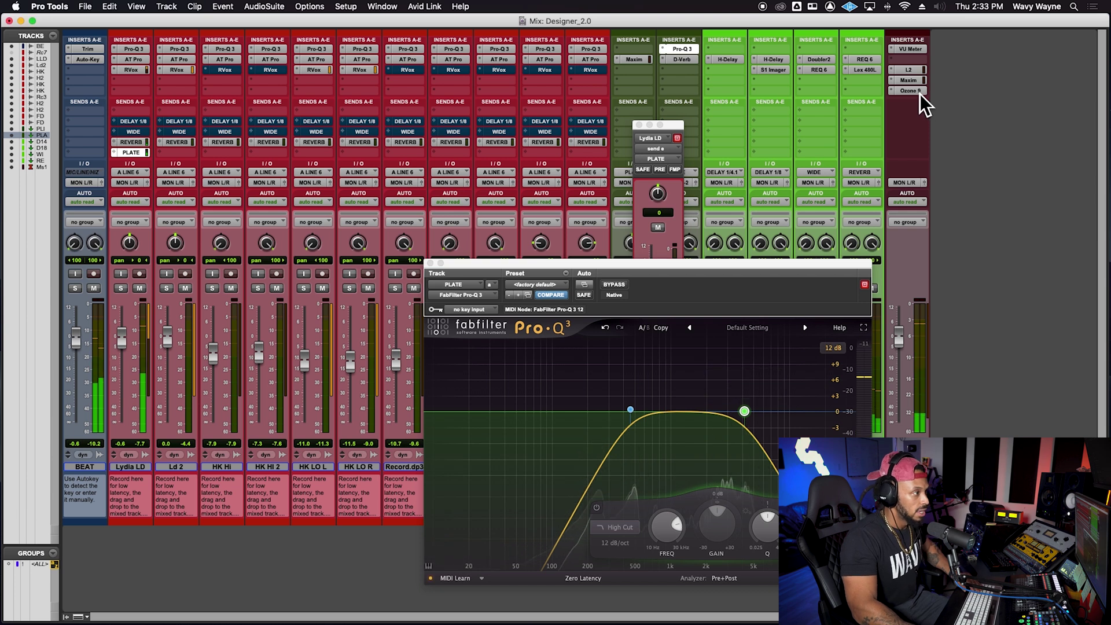
# Step: Open the Master track's Ozone 9 with the Nails, Hair, Hips, Heels reference and play the mix
pyautogui.click(921, 93)
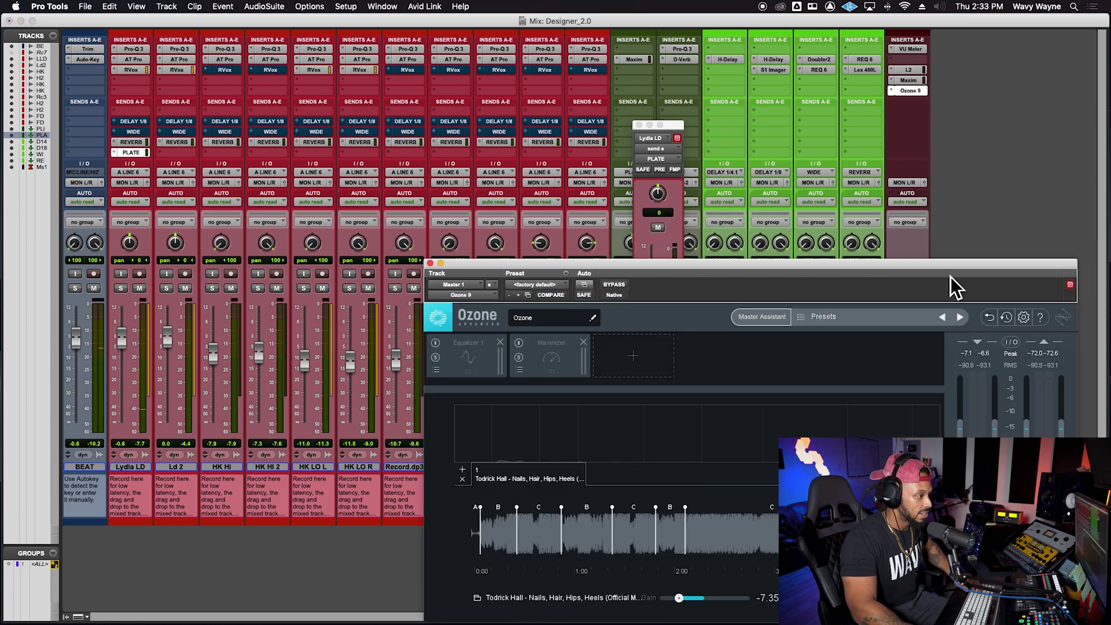
pyautogui.moveTo(952, 262); pyautogui.dragTo(943, 153)
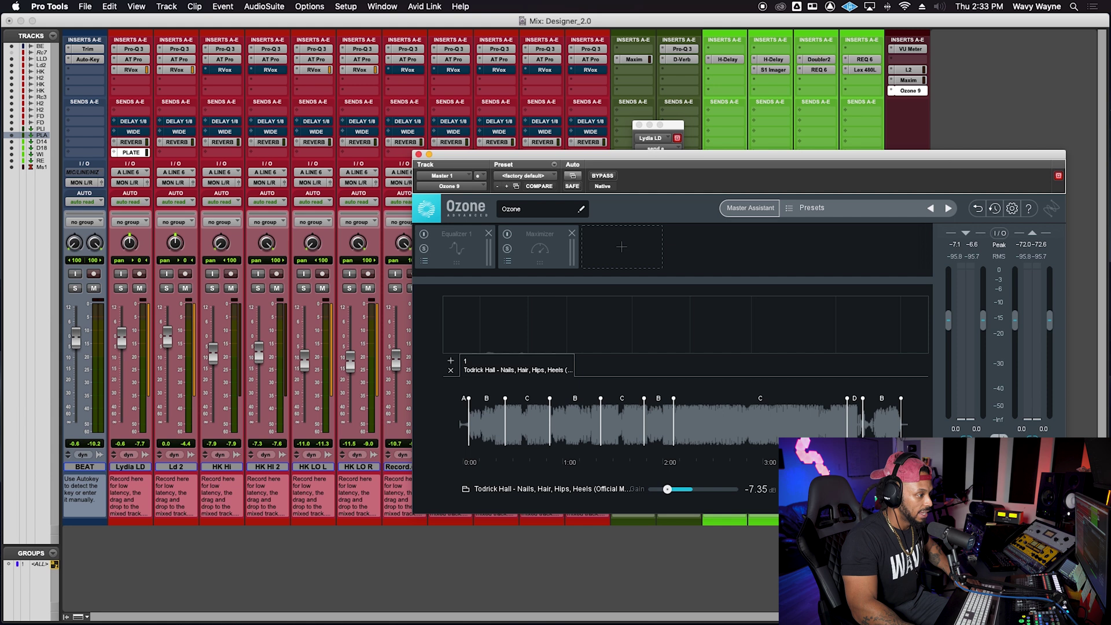
pyautogui.press('space')
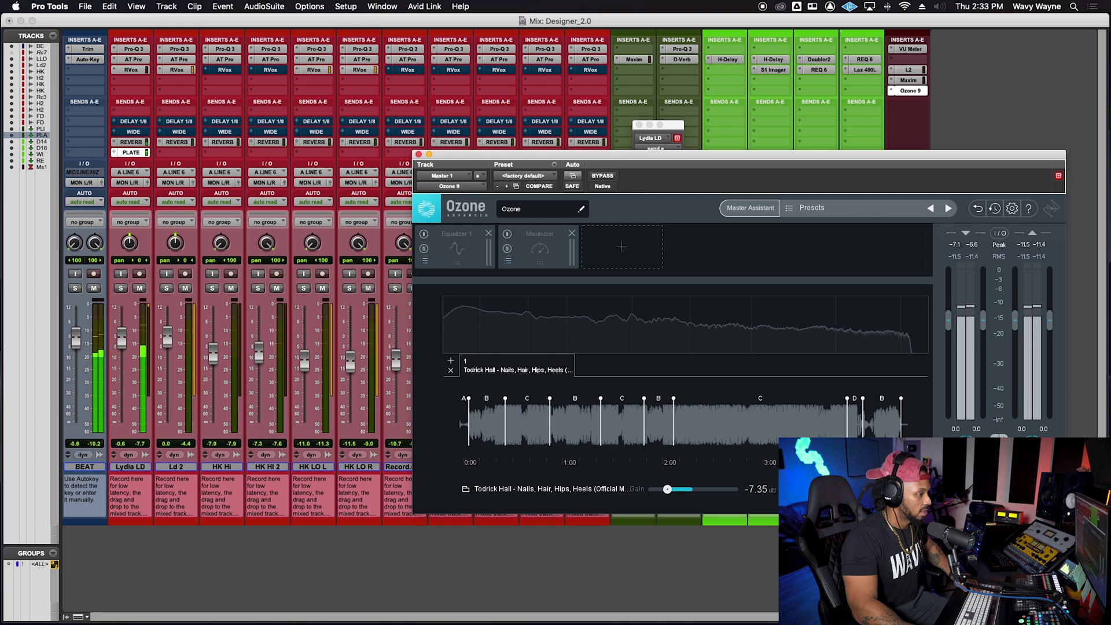
pyautogui.moveTo(775, 158); pyautogui.dragTo(754, 423)
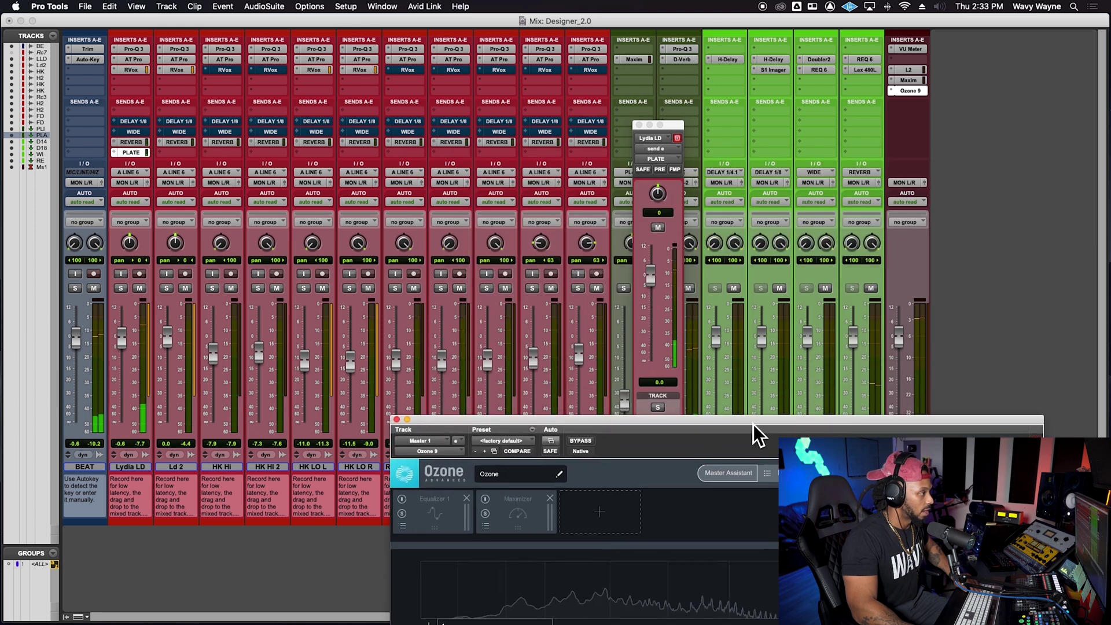
# Step: Route the PLATE aux output to MON L/R (Stereo) and move the Ozone 9 window back into view
pyautogui.click(639, 126)
pyautogui.click(627, 184)
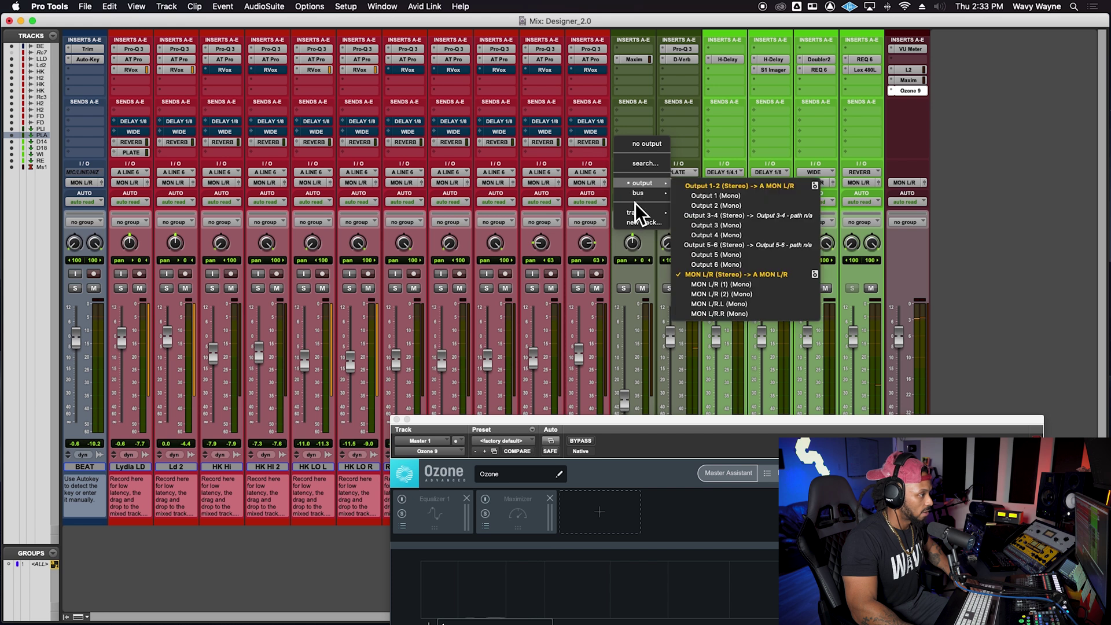
pyautogui.click(690, 186)
pyautogui.click(690, 187)
pyautogui.moveTo(689, 183)
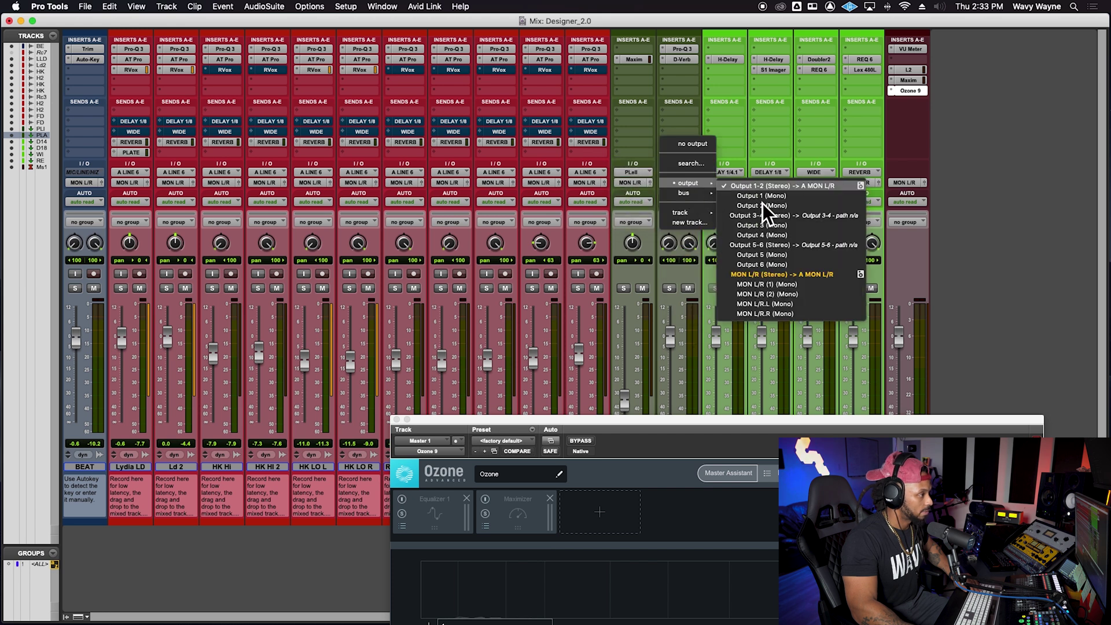
pyautogui.click(786, 276)
pyautogui.moveTo(900, 419); pyautogui.dragTo(842, 81)
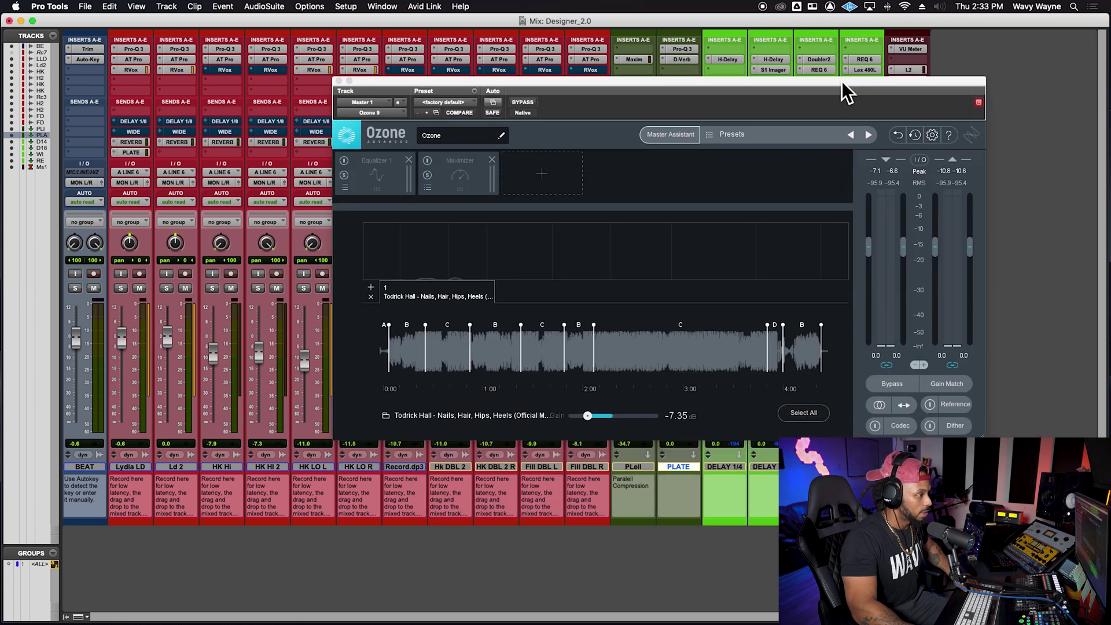
# Step: Audition the Ozone reference track, then lower the high cut on the PLATE reverb's Pro-Q 3
pyautogui.click(933, 414)
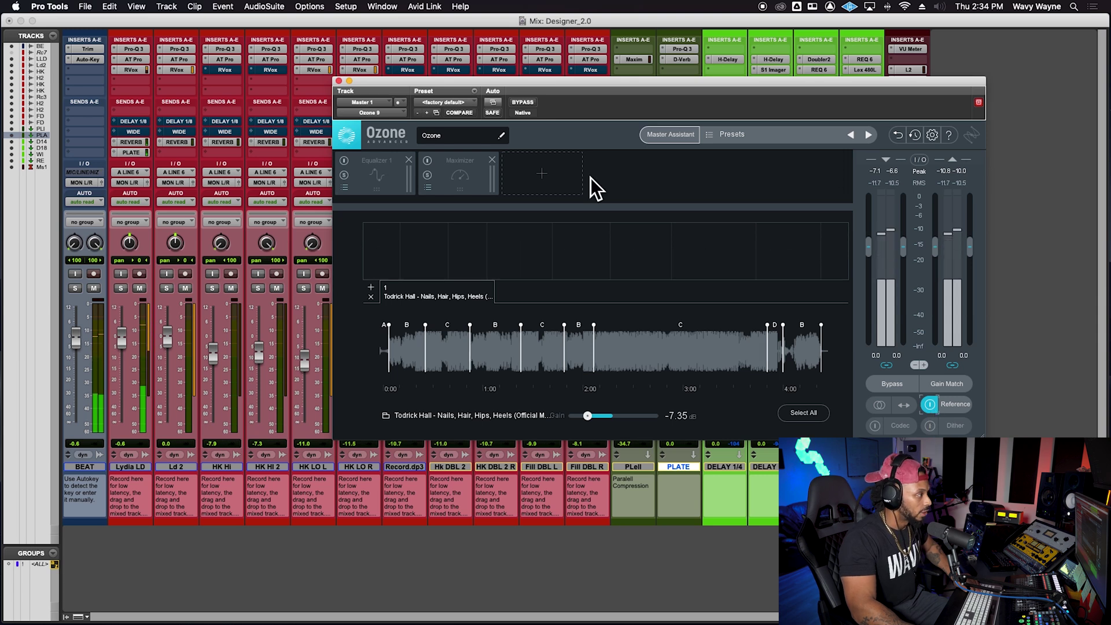
pyautogui.press('space')
pyautogui.click(338, 81)
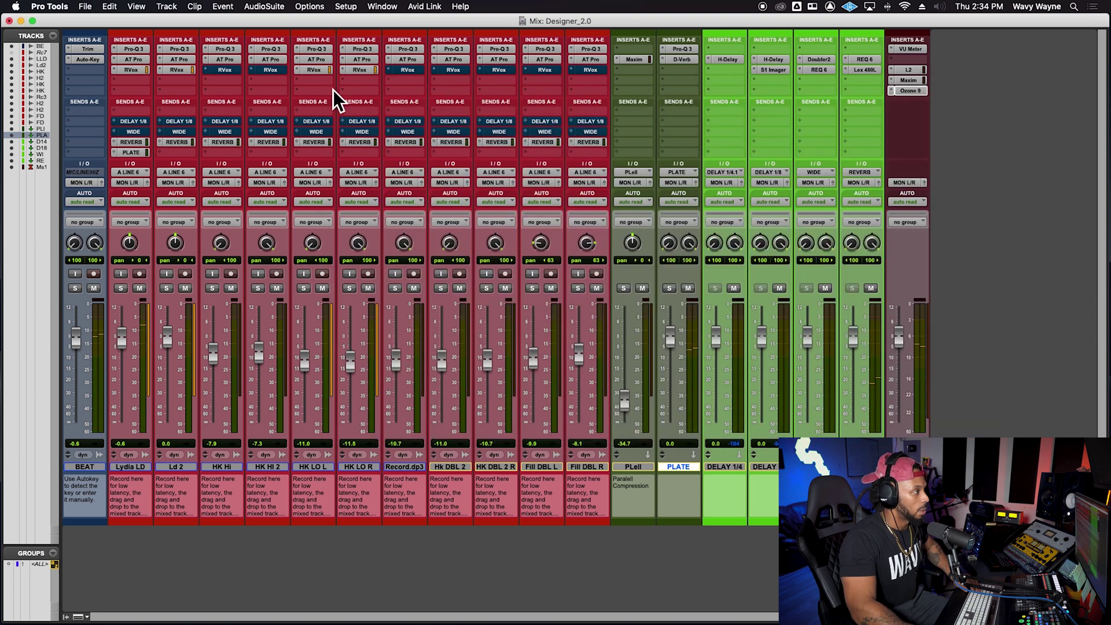
pyautogui.click(686, 50)
pyautogui.moveTo(657, 235); pyautogui.dragTo(633, 235)
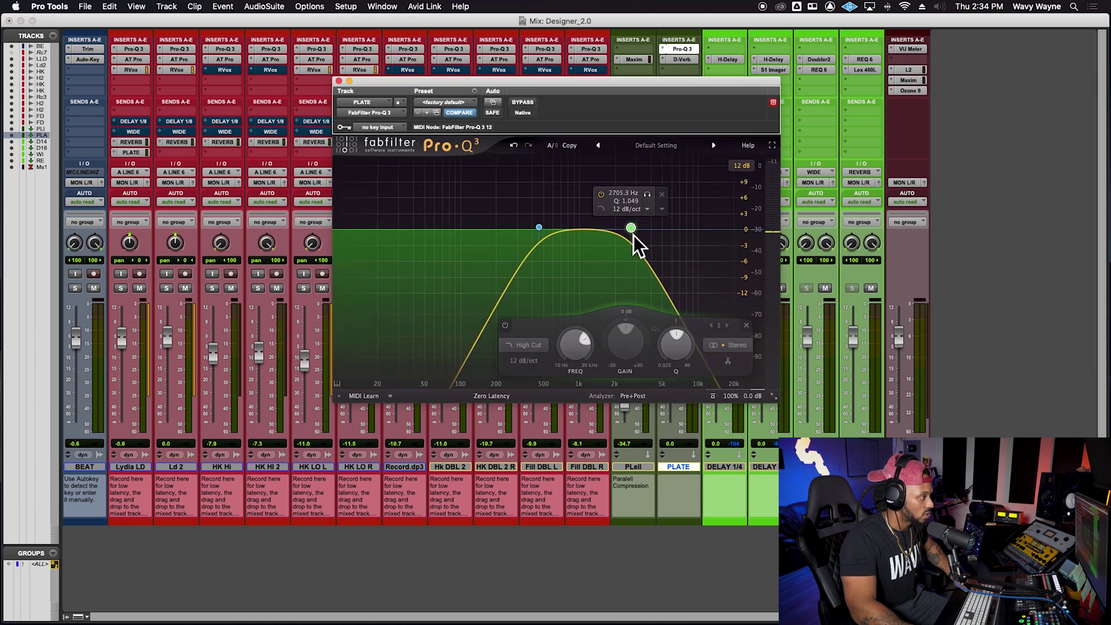
pyautogui.click(340, 80)
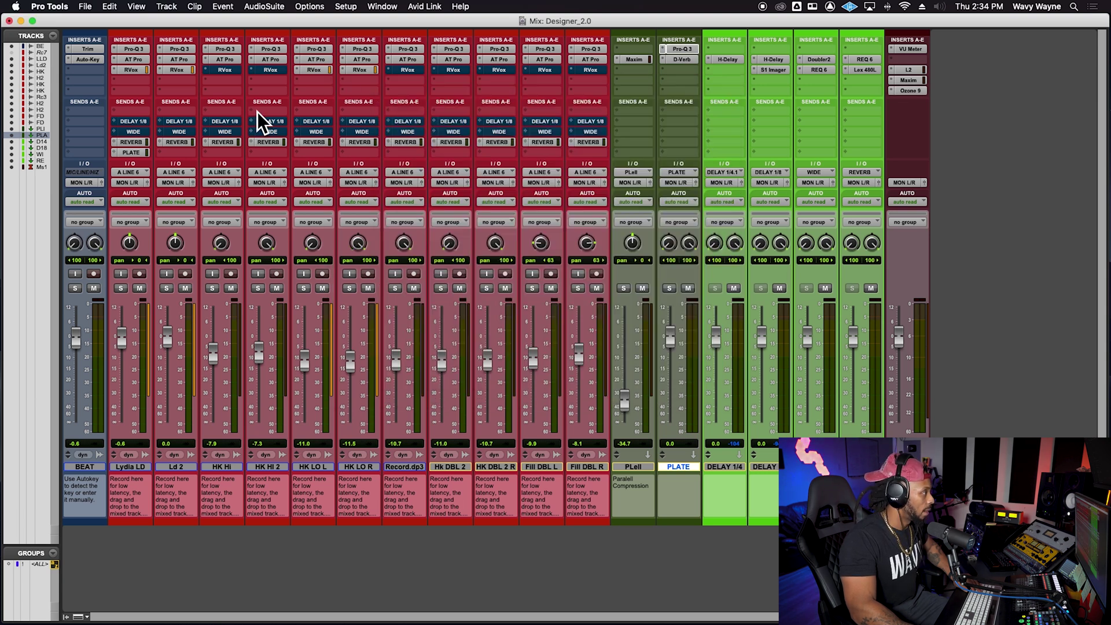
# Step: Raise Lydia LD's PLATE send to -11.3 dB, A/B-ing the mix in Ozone 9
pyautogui.click(132, 153)
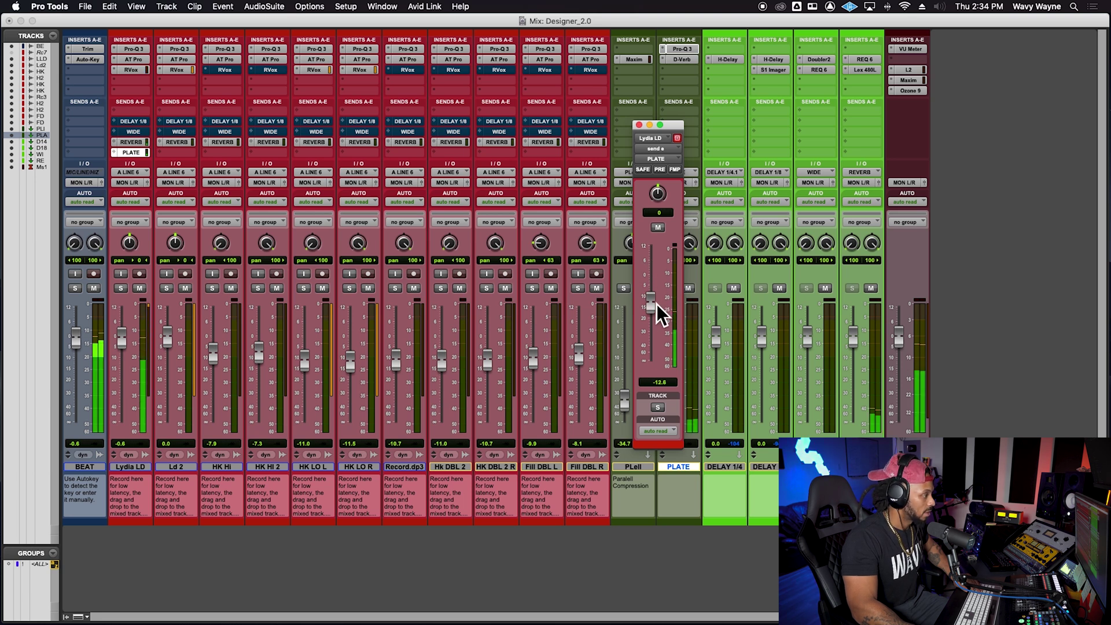
pyautogui.click(911, 91)
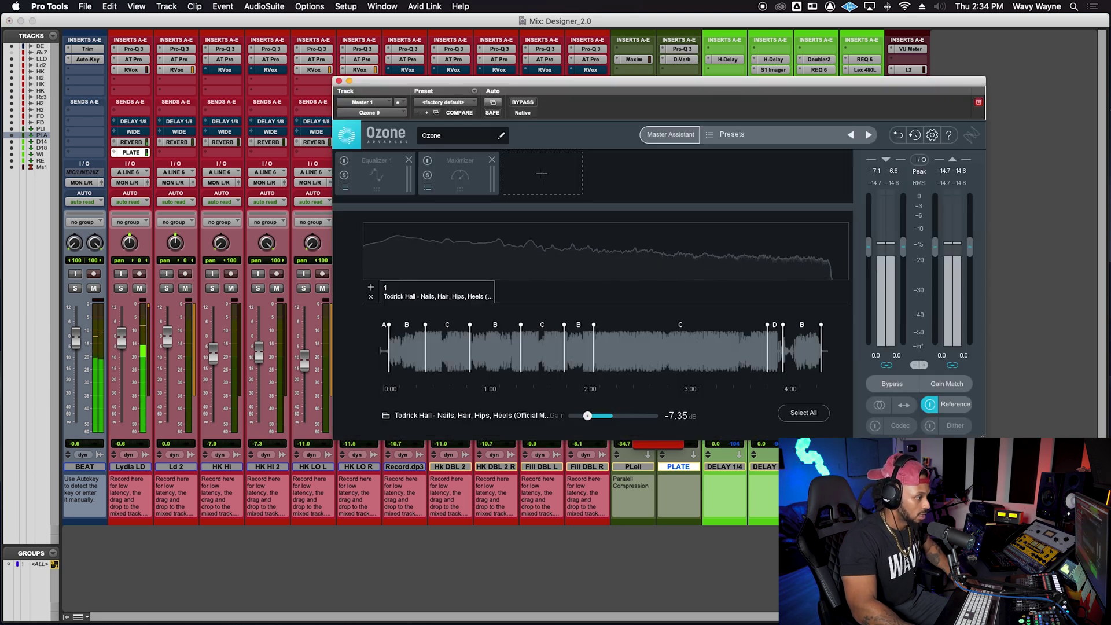
pyautogui.click(936, 410)
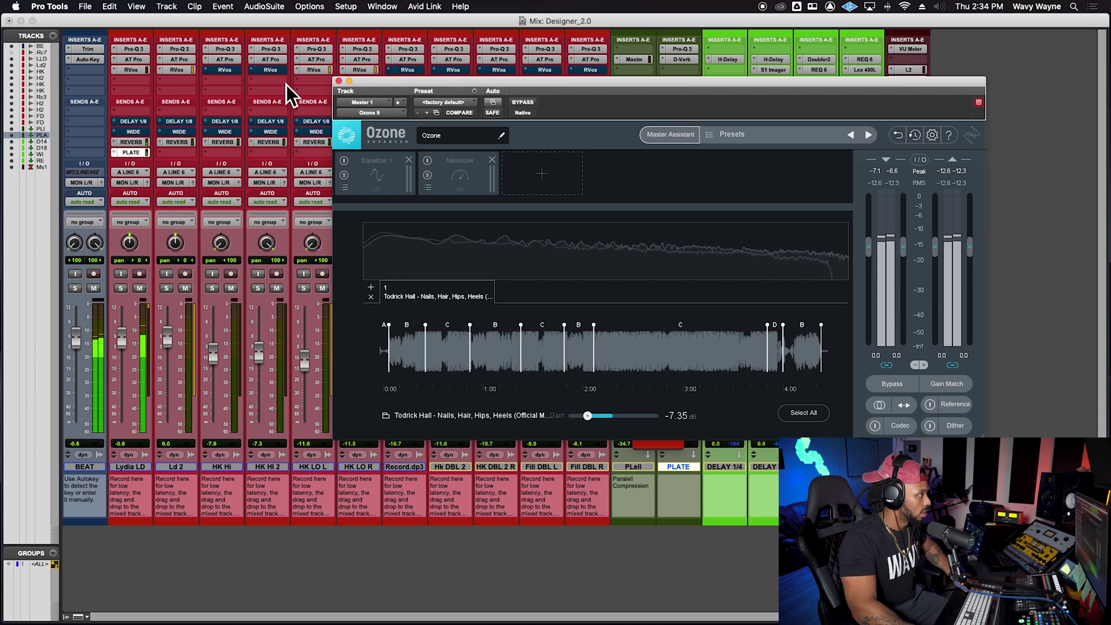
pyautogui.click(339, 81)
pyautogui.click(652, 312)
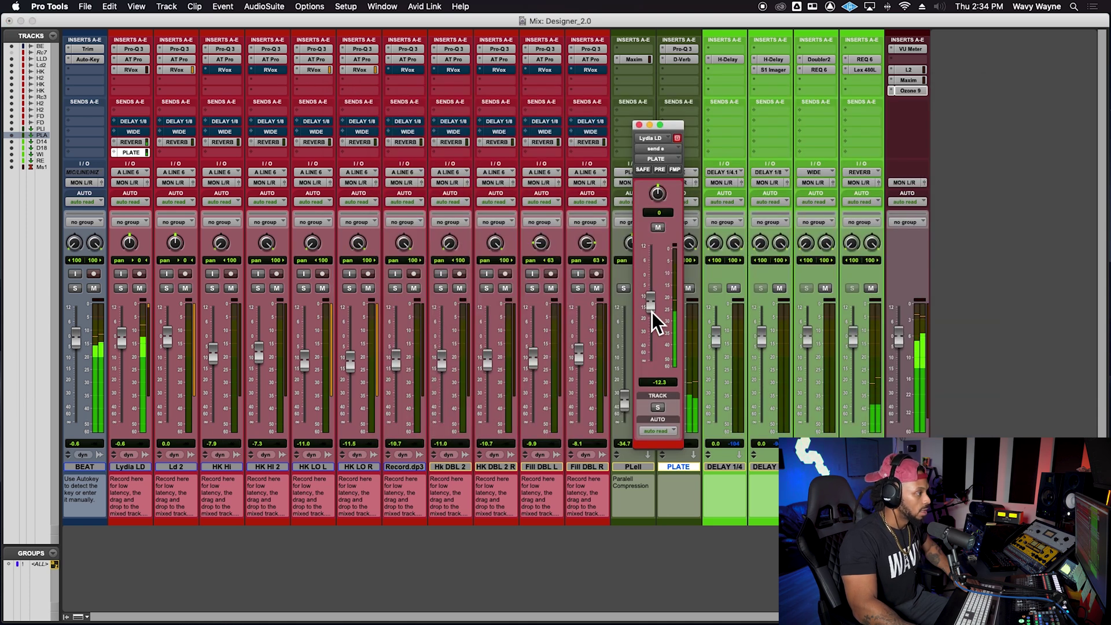
# Step: Shorten the PLATE D-Verb decay to 1.8 sec
pyautogui.click(126, 84)
pyautogui.press('Escape')
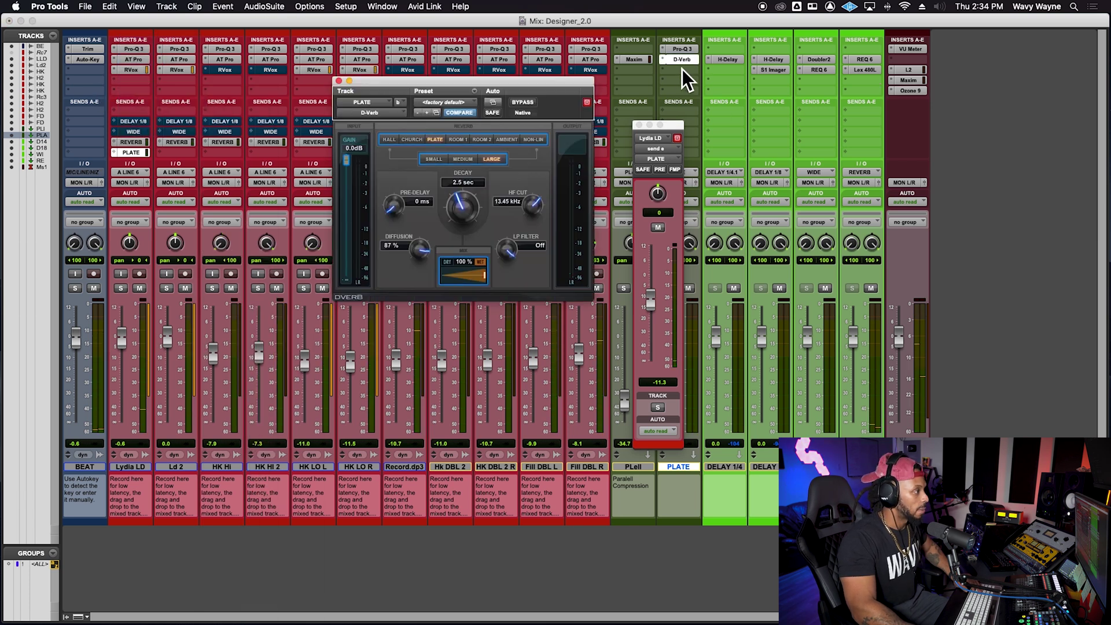
pyautogui.click(682, 60)
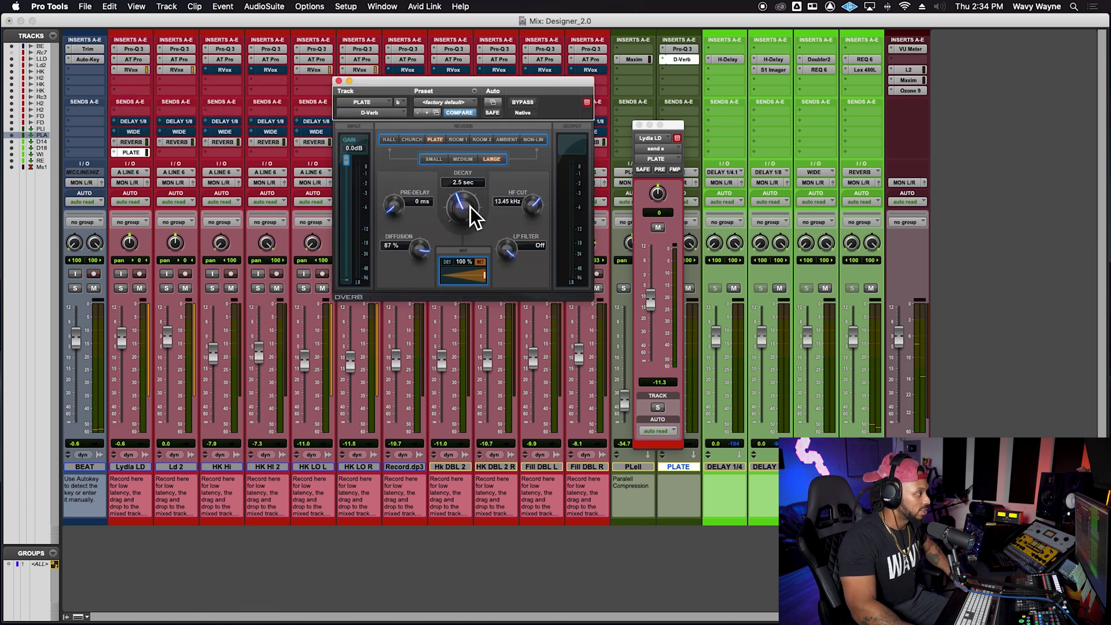
pyautogui.click(338, 81)
# Step: Insert the UAD Distressor on Lydia LD by searching 'distresso'
pyautogui.click(138, 81)
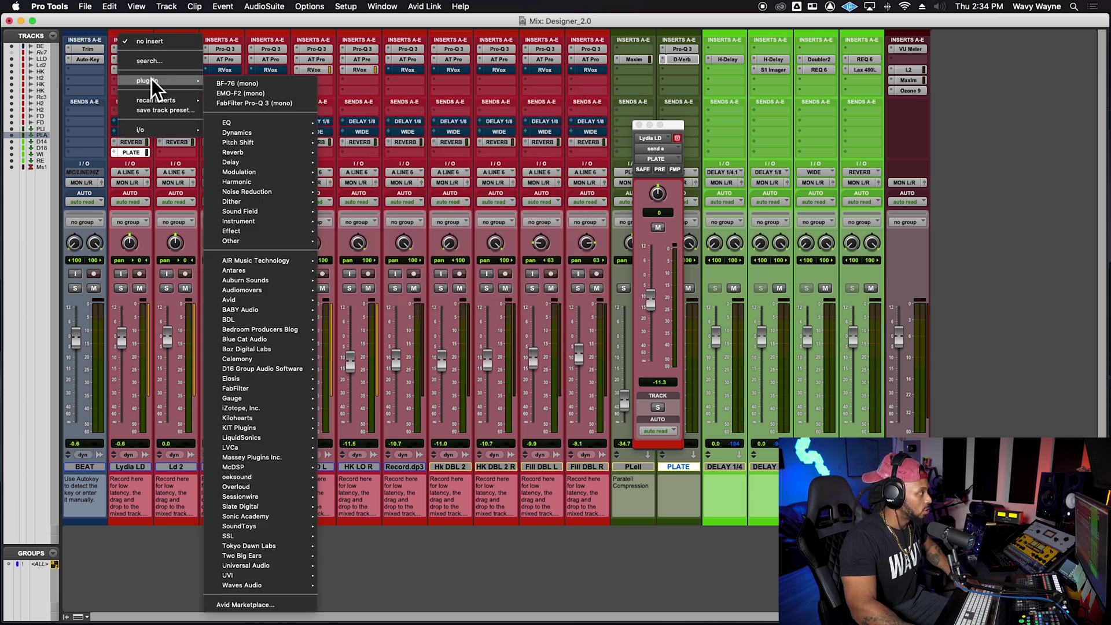
pyautogui.press('Escape')
pyautogui.click(155, 67)
pyautogui.write('distr')
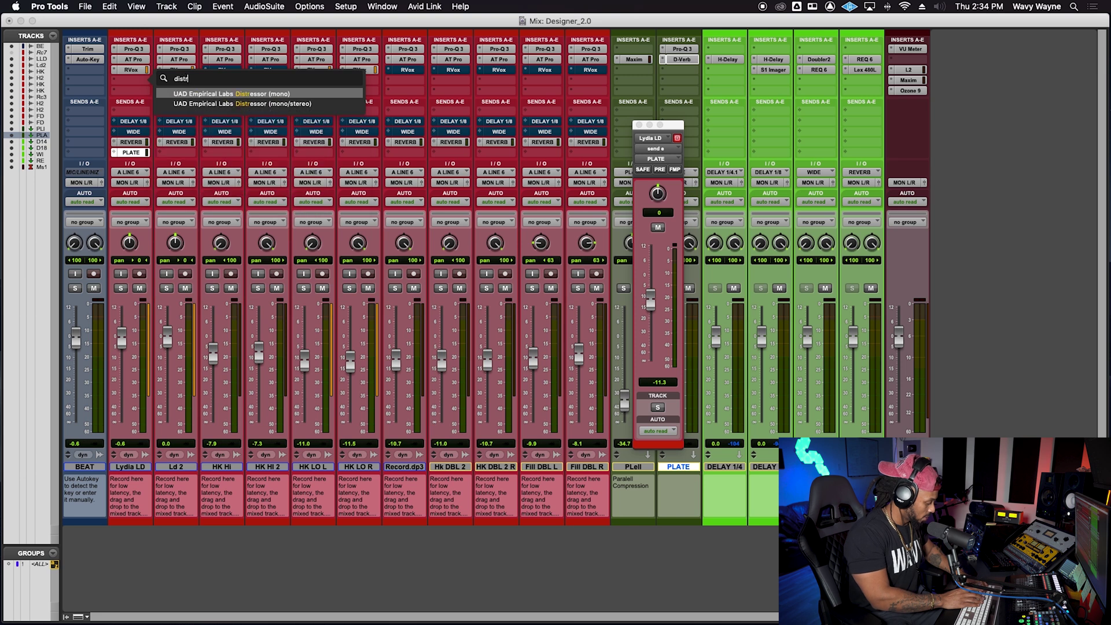
pyautogui.write('esso')
pyautogui.press('Return')
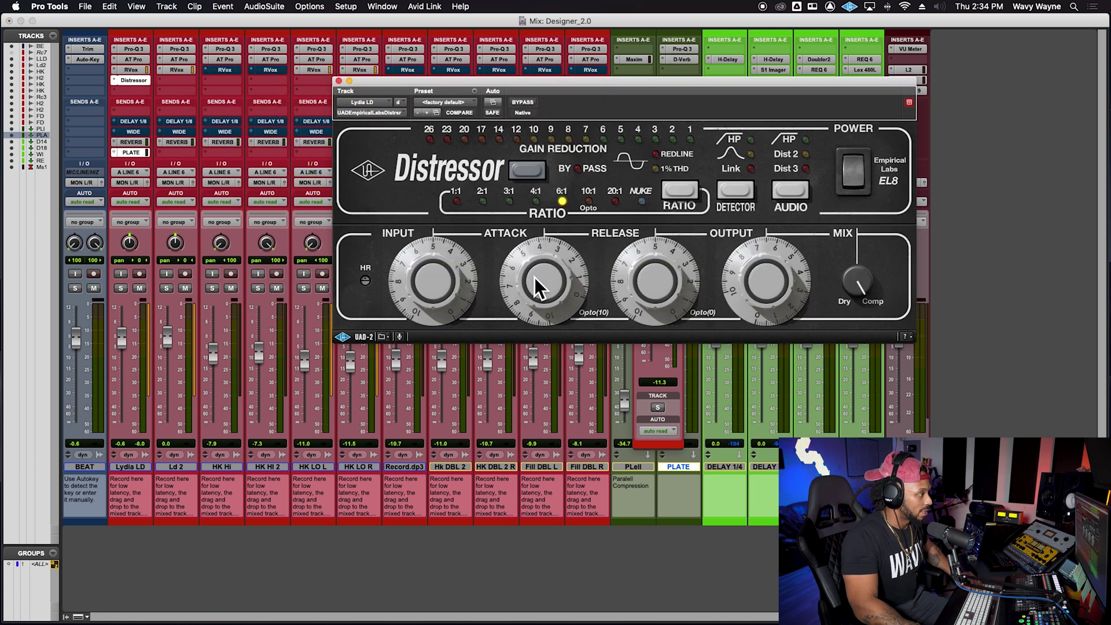
# Step: Tune the Distressor's attack, release, input drive and output level
pyautogui.moveTo(535, 278); pyautogui.dragTo(541, 289)
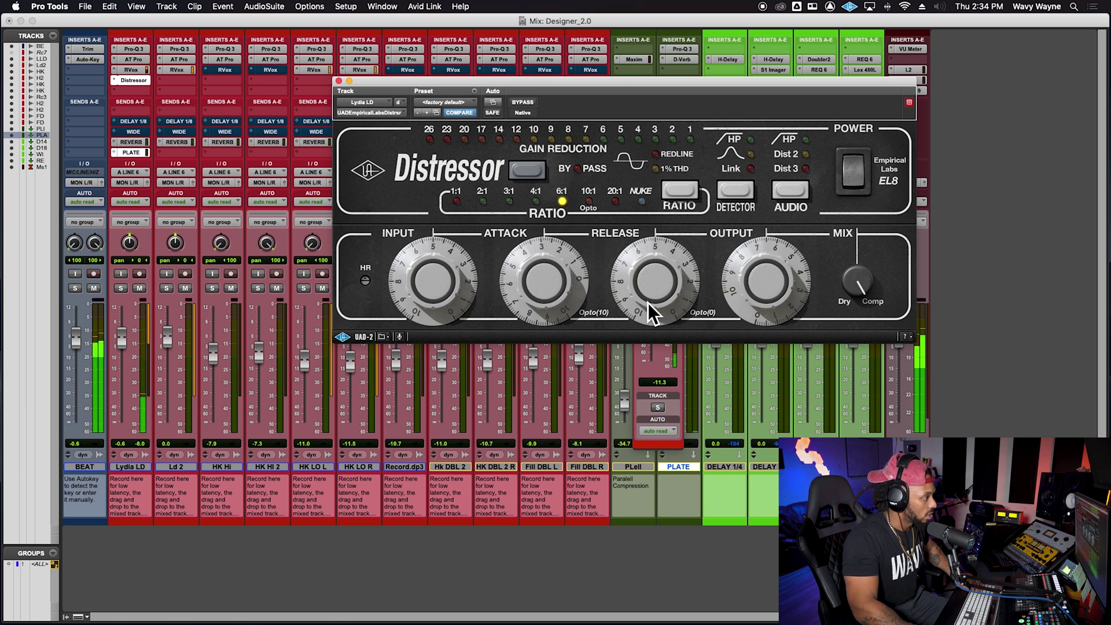
pyautogui.moveTo(425, 293); pyautogui.dragTo(426, 291)
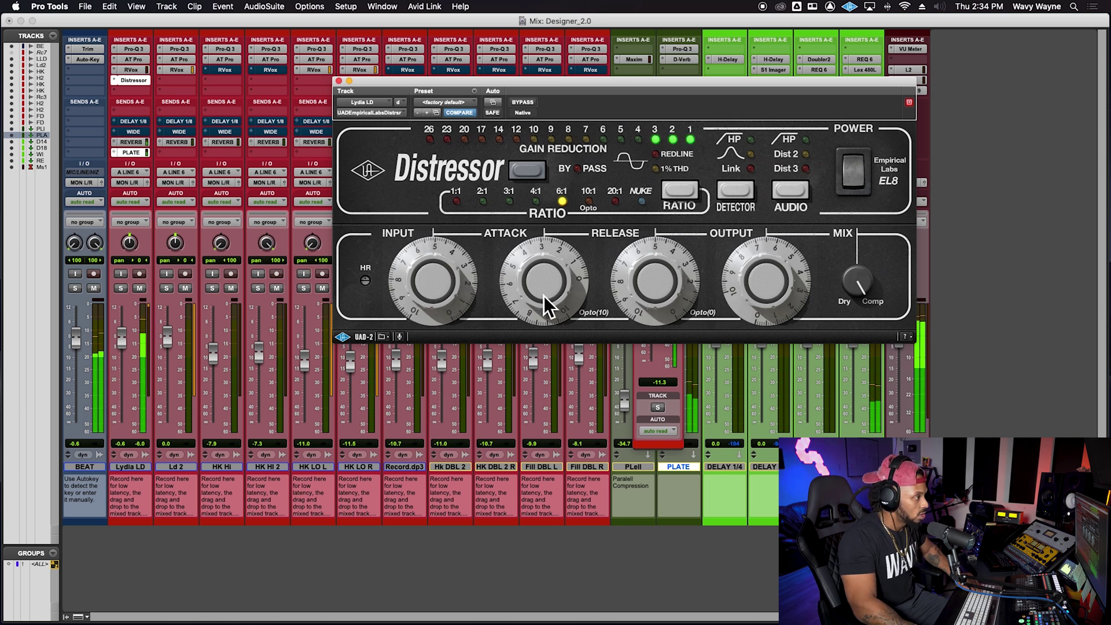
pyautogui.moveTo(790, 299); pyautogui.dragTo(787, 307)
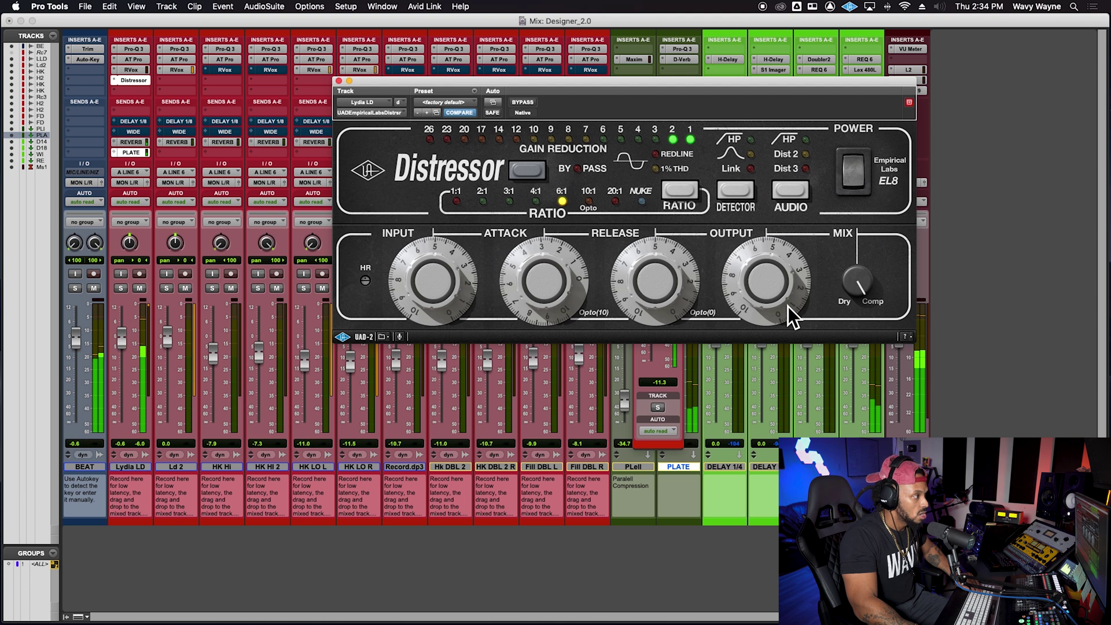
pyautogui.moveTo(635, 318); pyautogui.dragTo(640, 310)
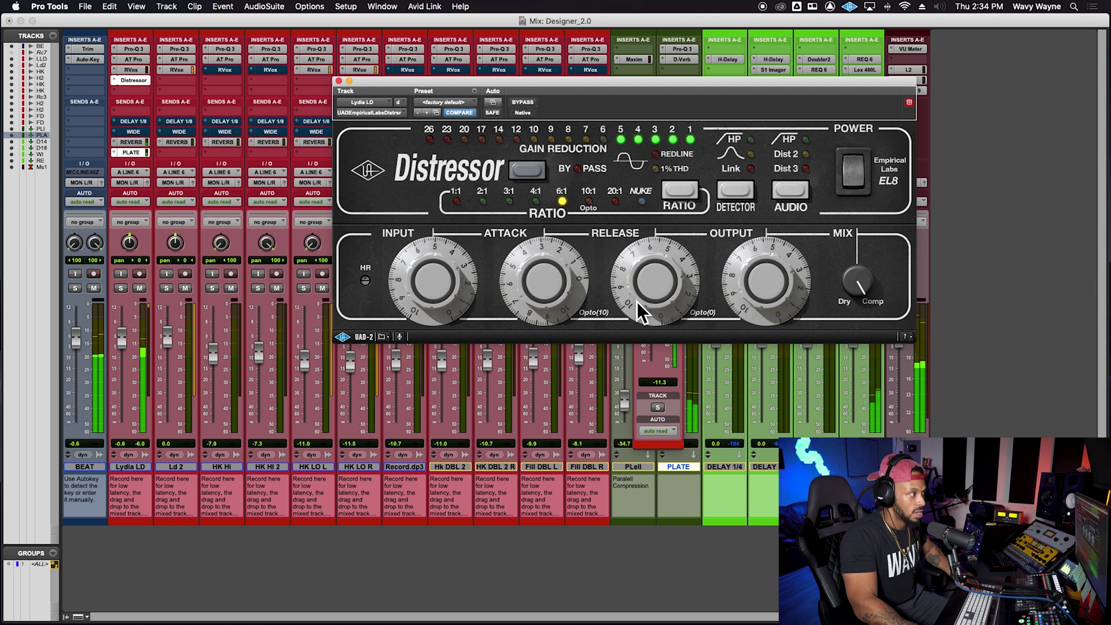
pyautogui.moveTo(556, 298); pyautogui.dragTo(557, 294)
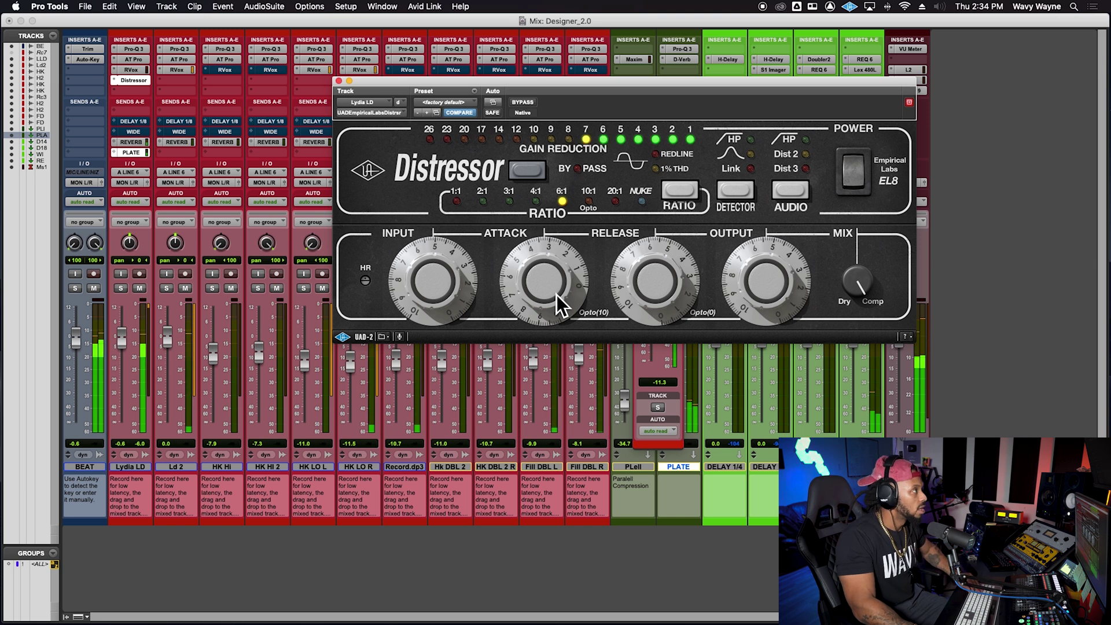
pyautogui.moveTo(612, 295); pyautogui.dragTo(613, 300)
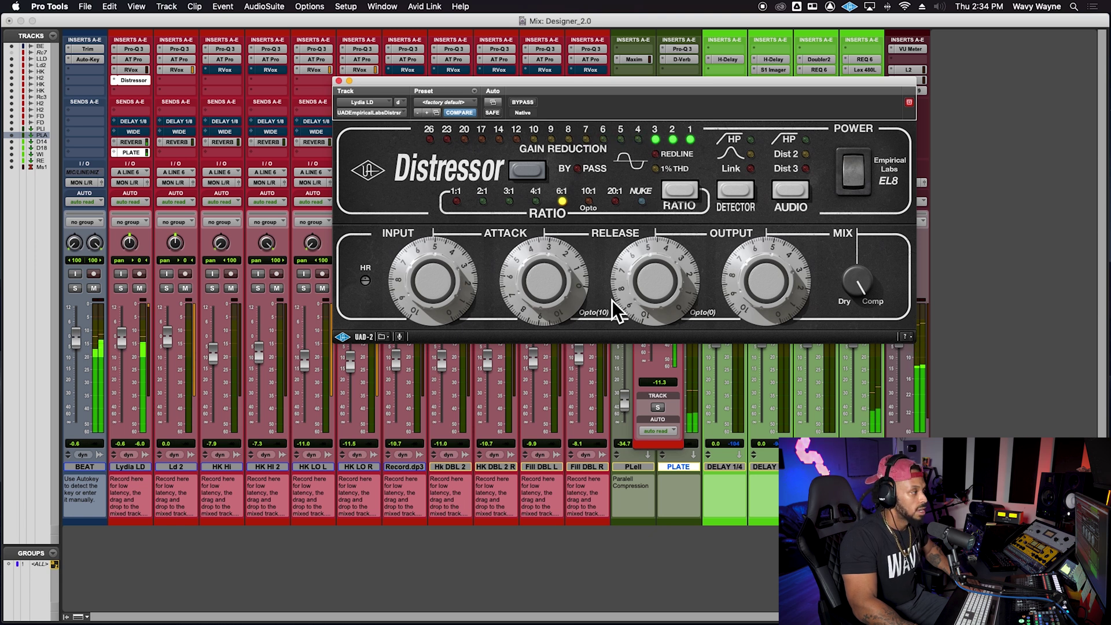
# Step: Move the lead vocal's Pro-Q 3 low cut to 191 Hz with a 6 dB/oct slope
pyautogui.click(141, 52)
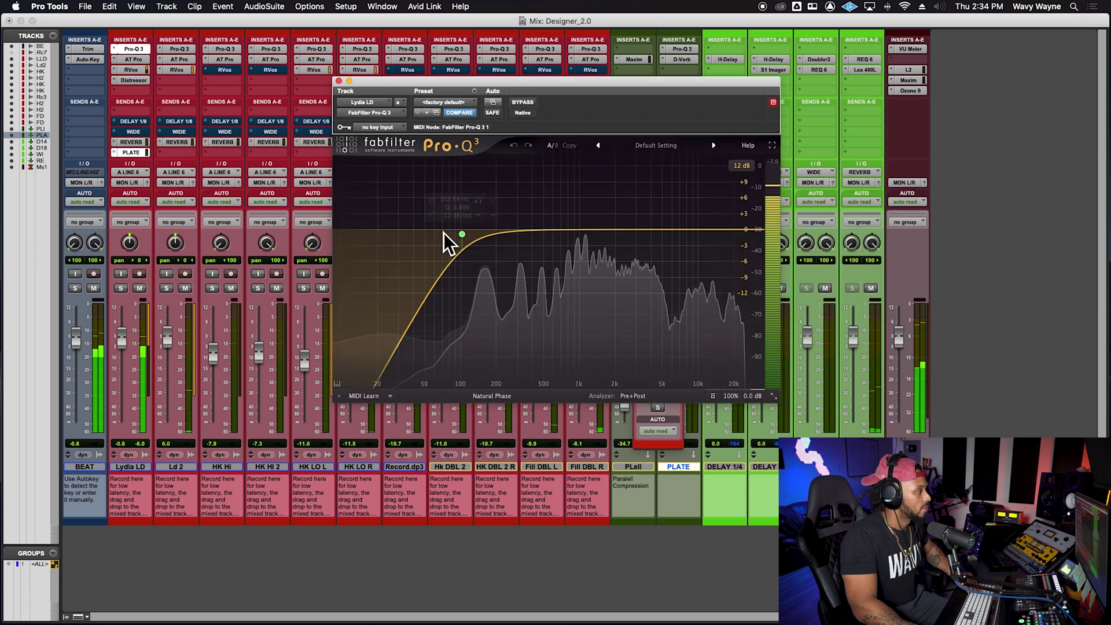
pyautogui.moveTo(468, 241)
pyautogui.mouseDown()
pyautogui.moveTo(484, 251)
pyautogui.moveTo(474, 237)
pyautogui.mouseUp()
pyautogui.click(471, 230)
pyautogui.click(484, 245)
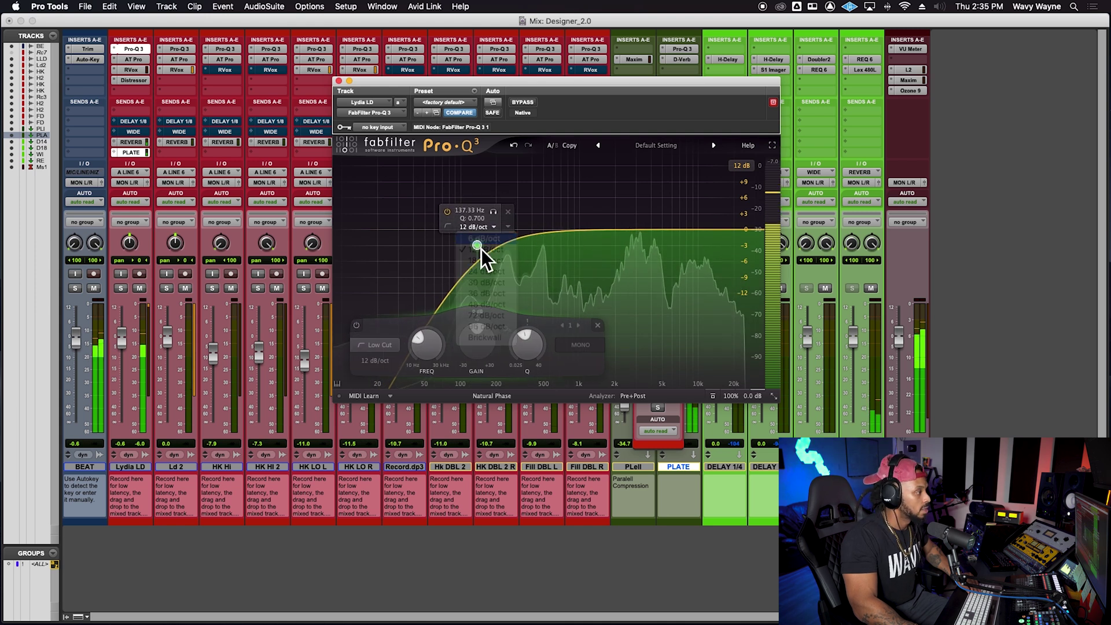
pyautogui.click(484, 245)
pyautogui.moveTo(481, 233); pyautogui.dragTo(498, 234)
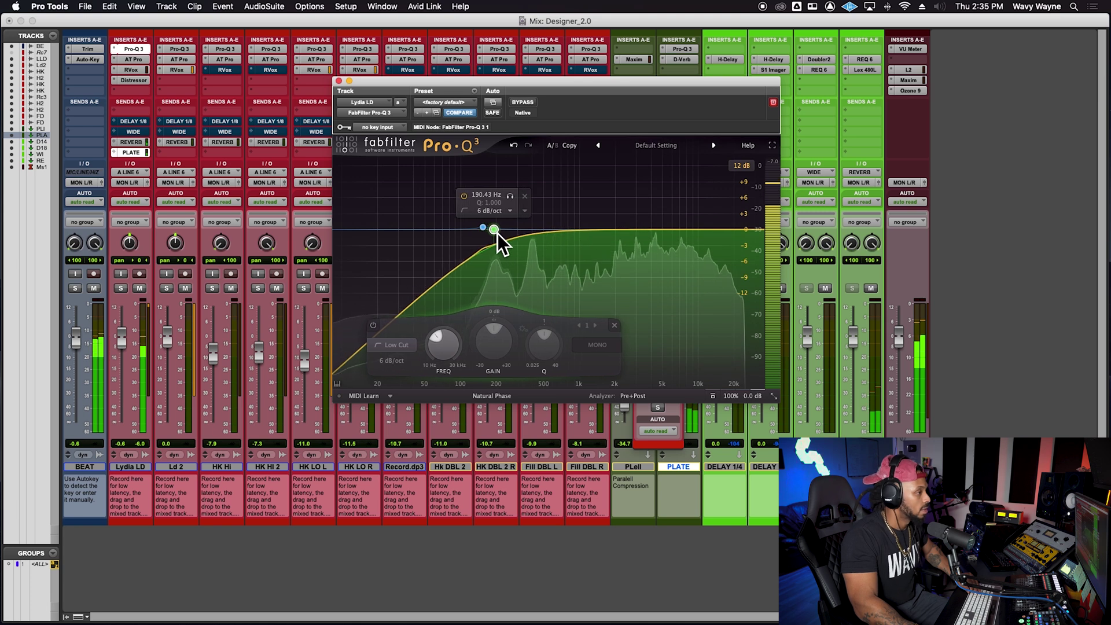
pyautogui.click(919, 92)
# Step: A/B the mix against the reference song twice in Ozone 9, then recheck Lydia LD's Distressor
pyautogui.click(918, 92)
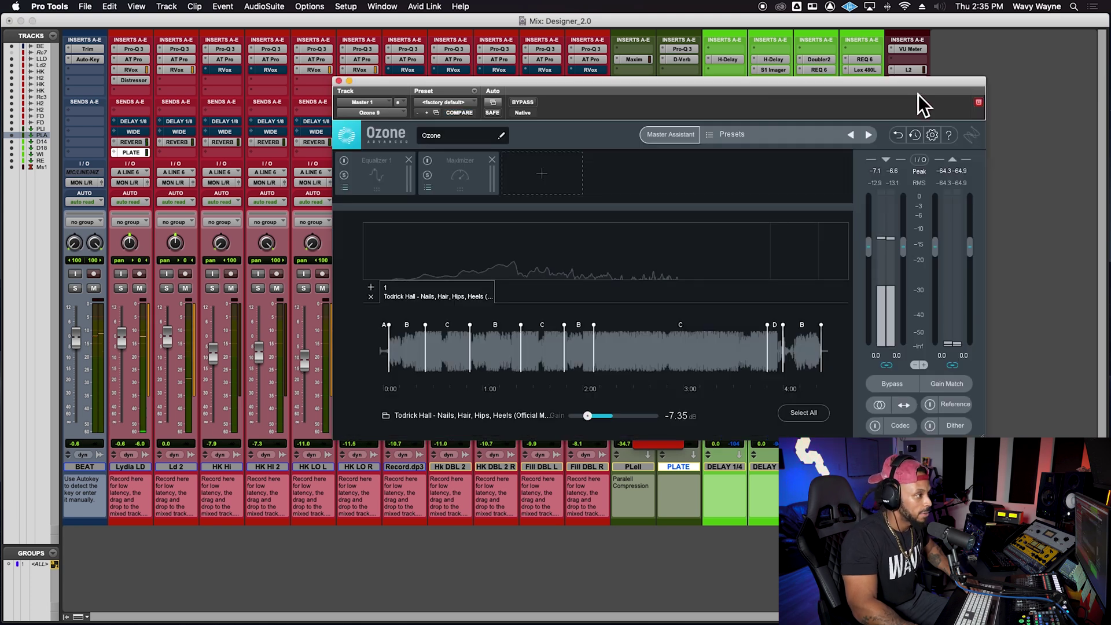
pyautogui.click(931, 404)
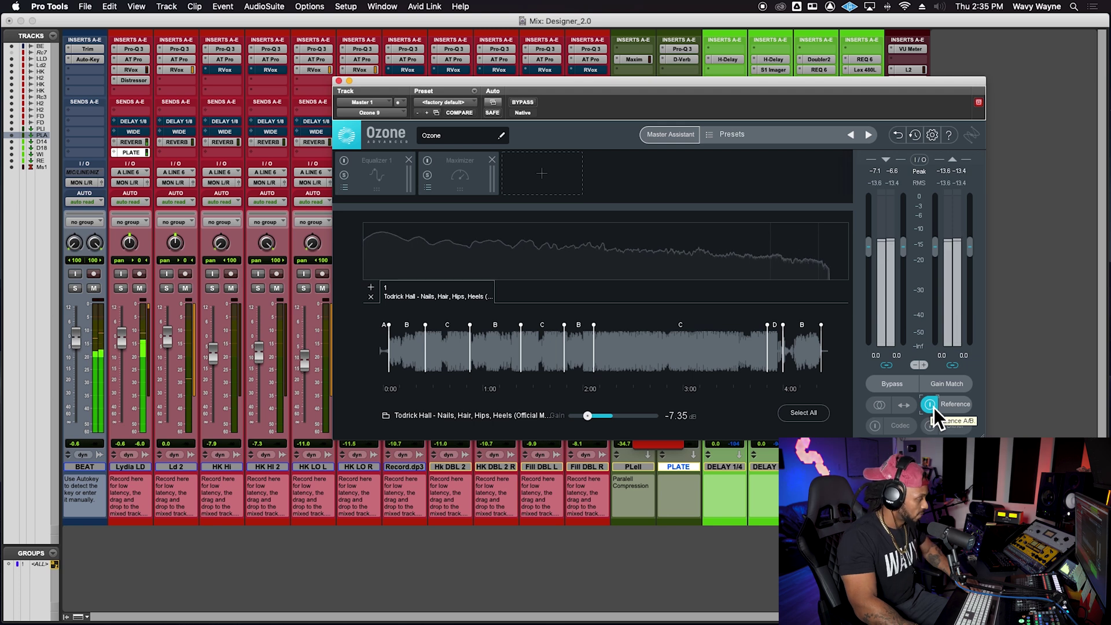
pyautogui.click(934, 407)
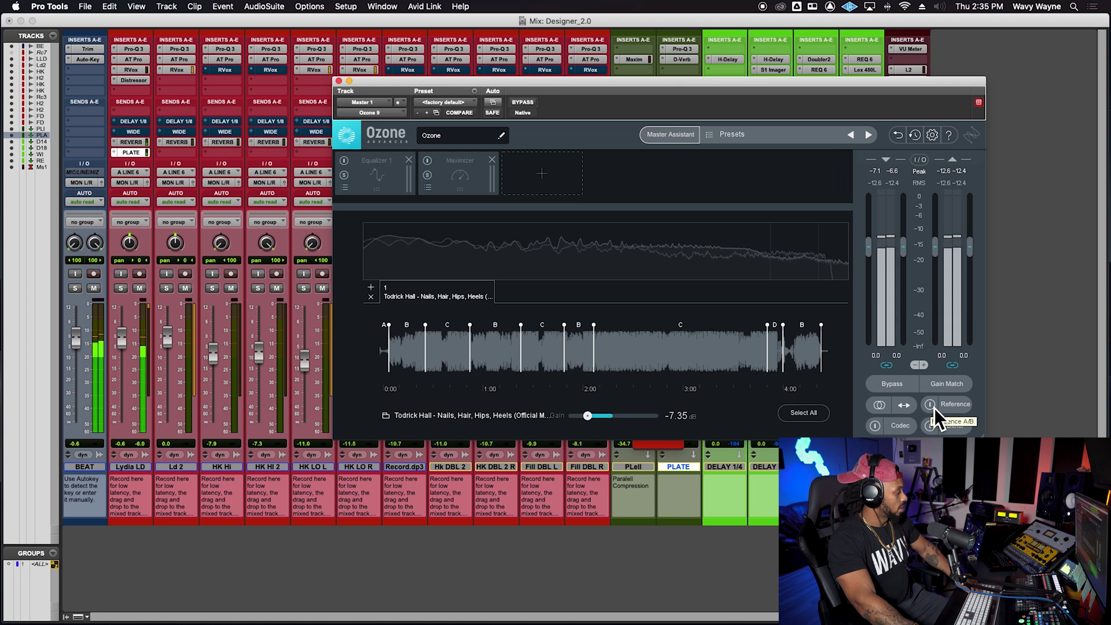
pyautogui.click(934, 405)
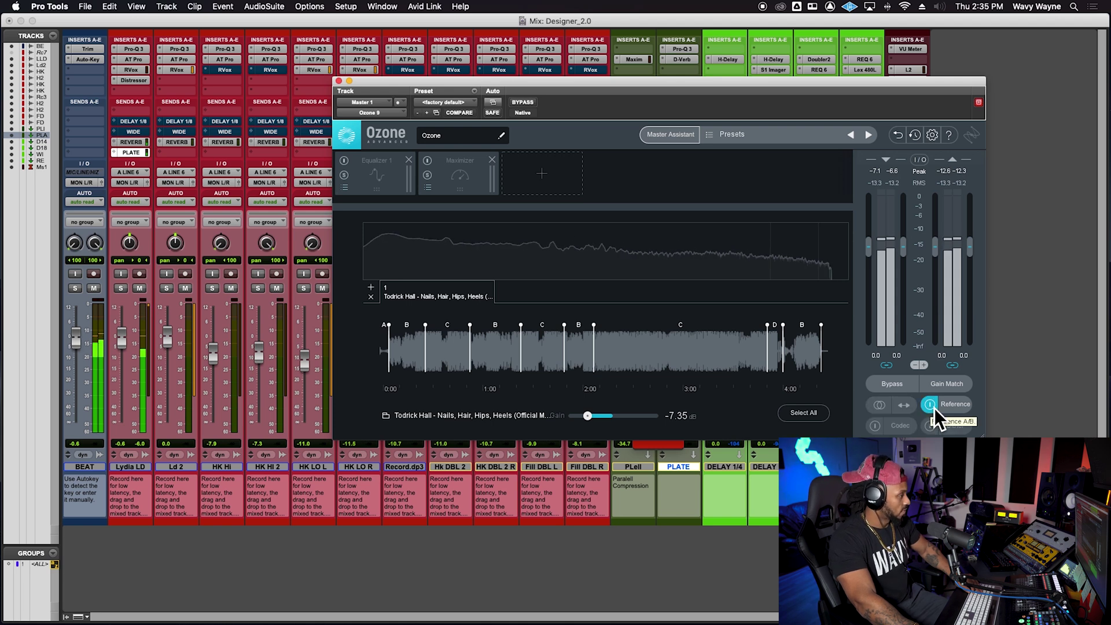
pyautogui.click(933, 405)
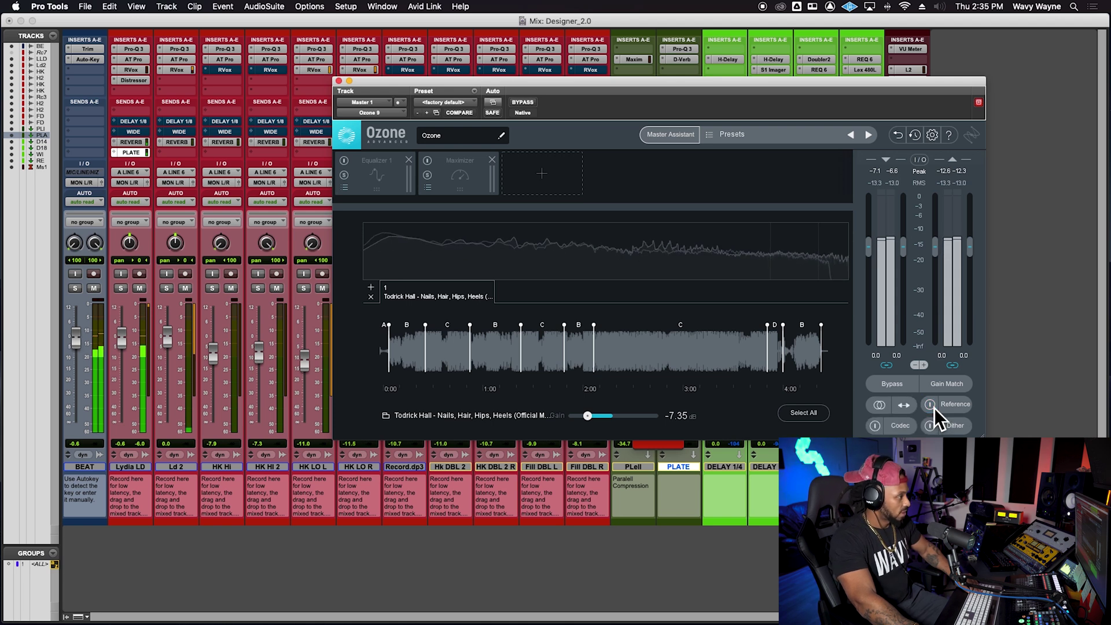
pyautogui.click(339, 81)
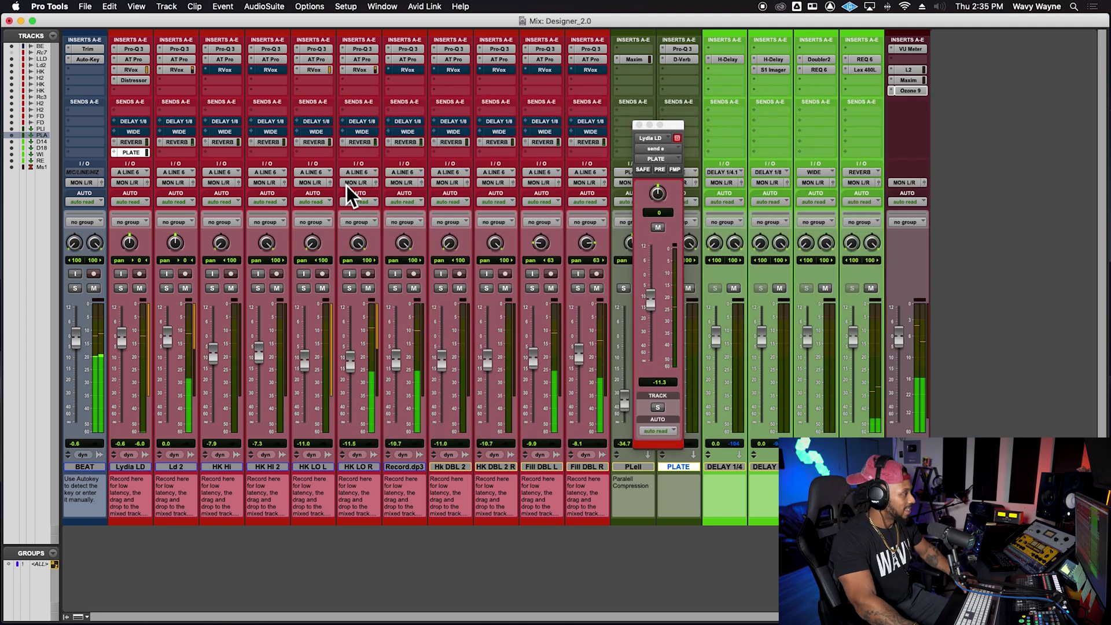
pyautogui.click(133, 81)
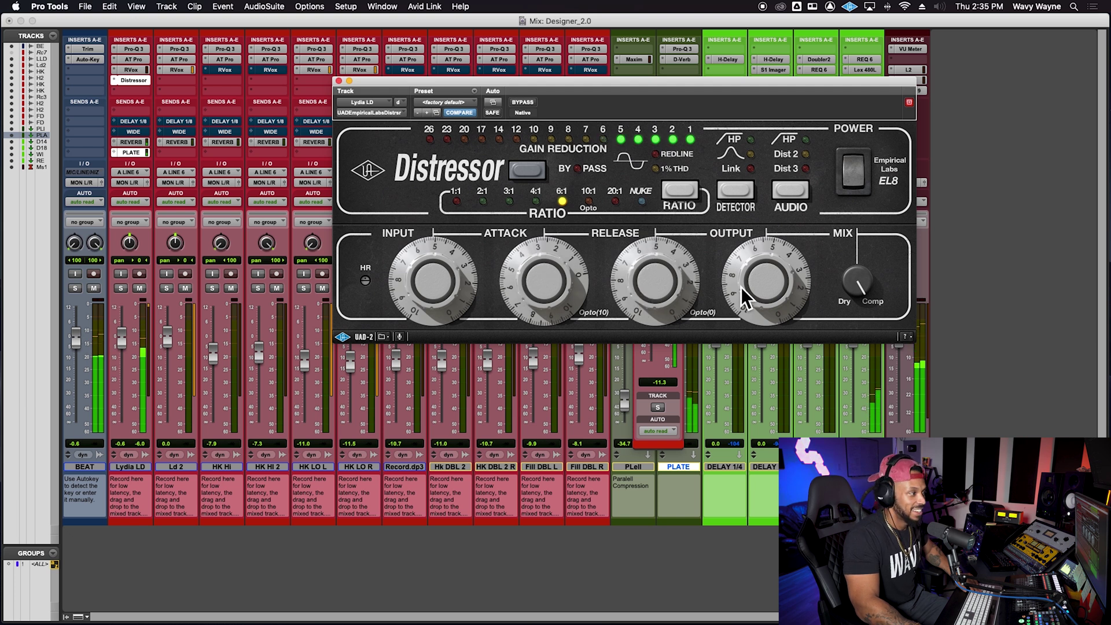
pyautogui.click(340, 81)
# Step: Insert Decapitator on the PLATE track after D-Verb by searching 'decap'
pyautogui.click(680, 71)
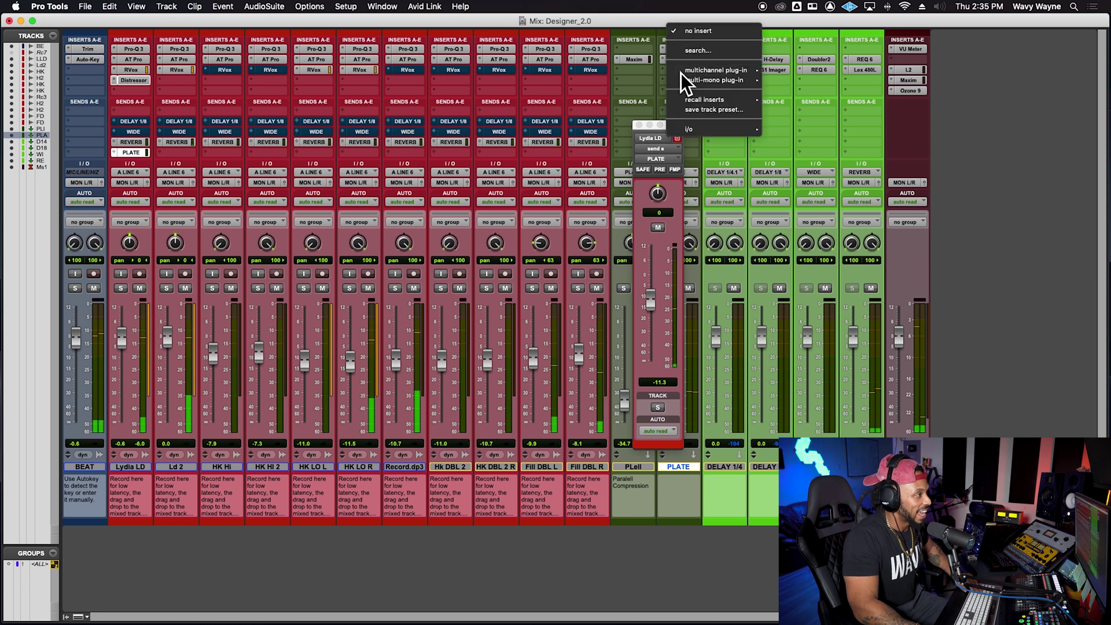
pyautogui.click(693, 55)
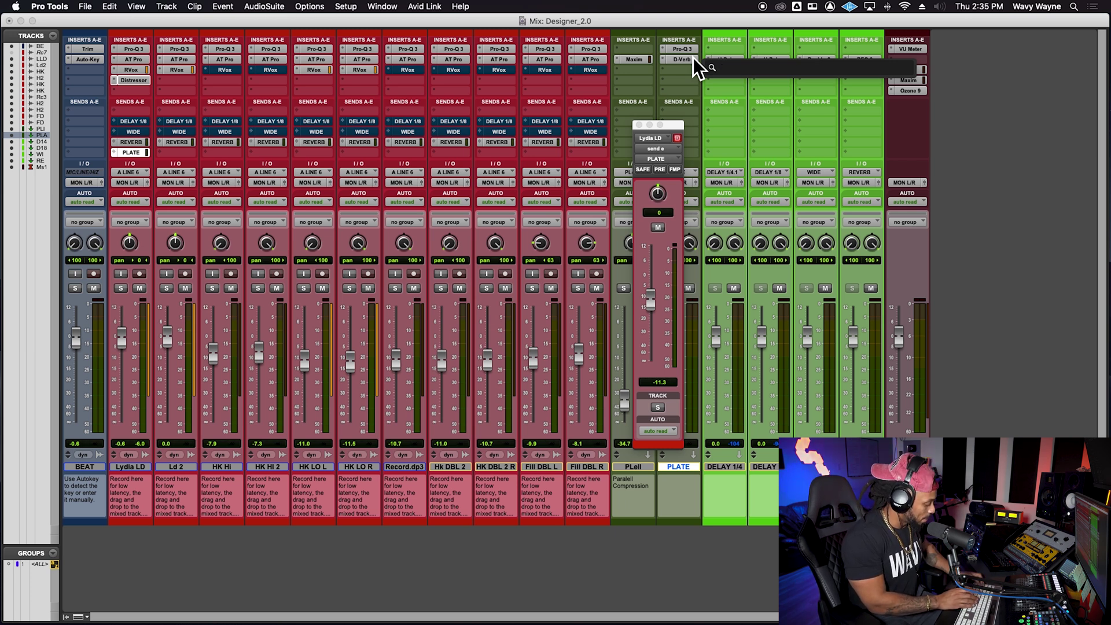
pyautogui.write('decap')
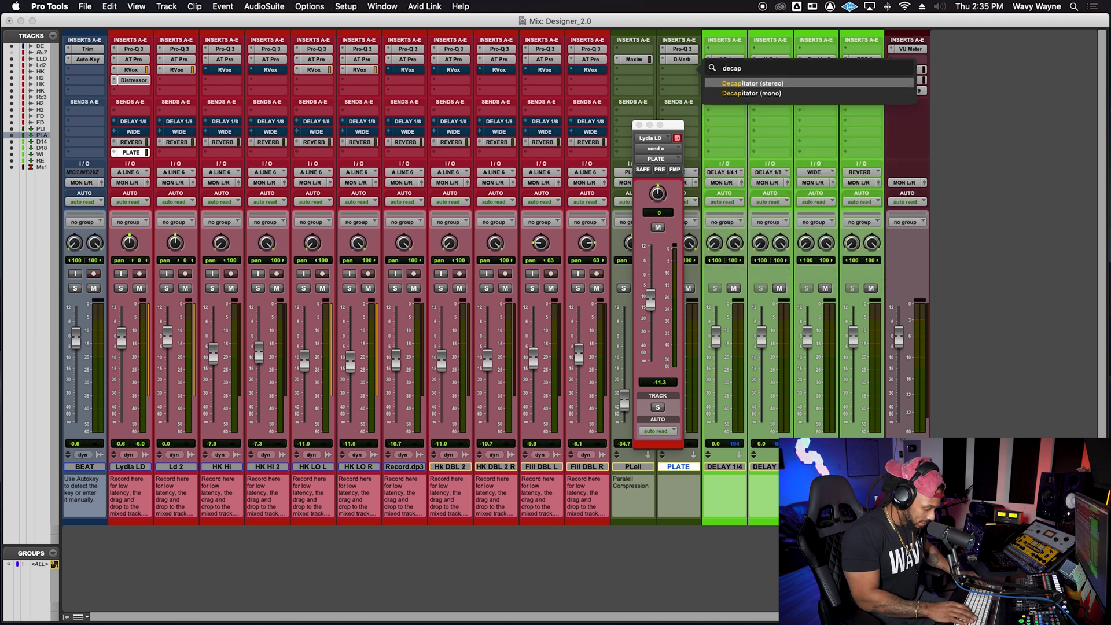
pyautogui.press('Return')
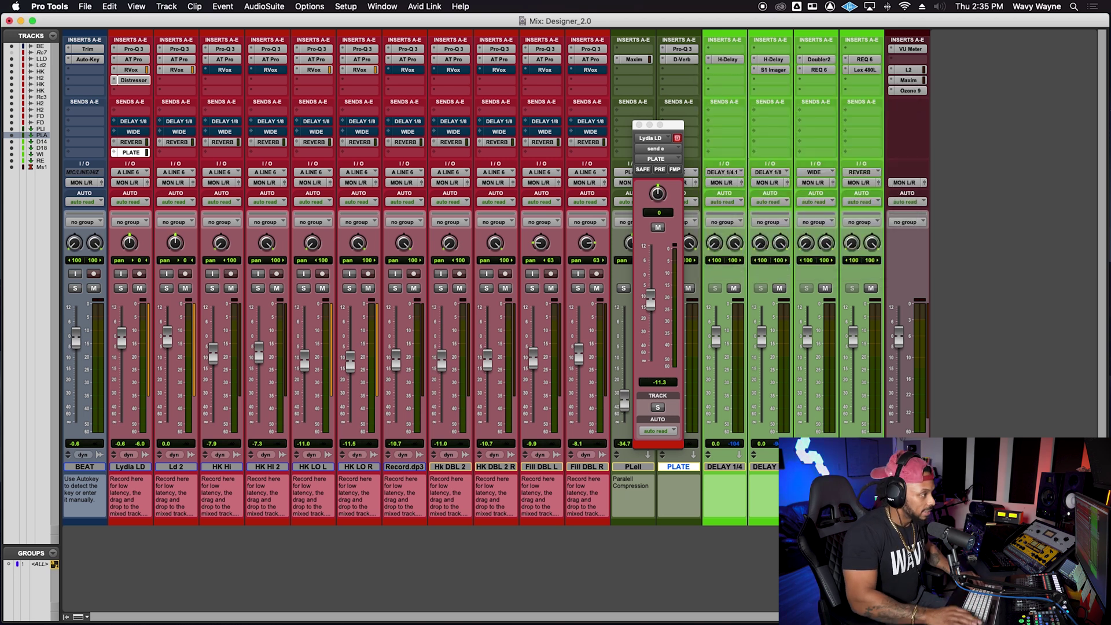
# Step: Rearrange the Decapitator and vocal send windows and bring up the PLATE D-Verb
pyautogui.moveTo(733, 78); pyautogui.dragTo(683, 163)
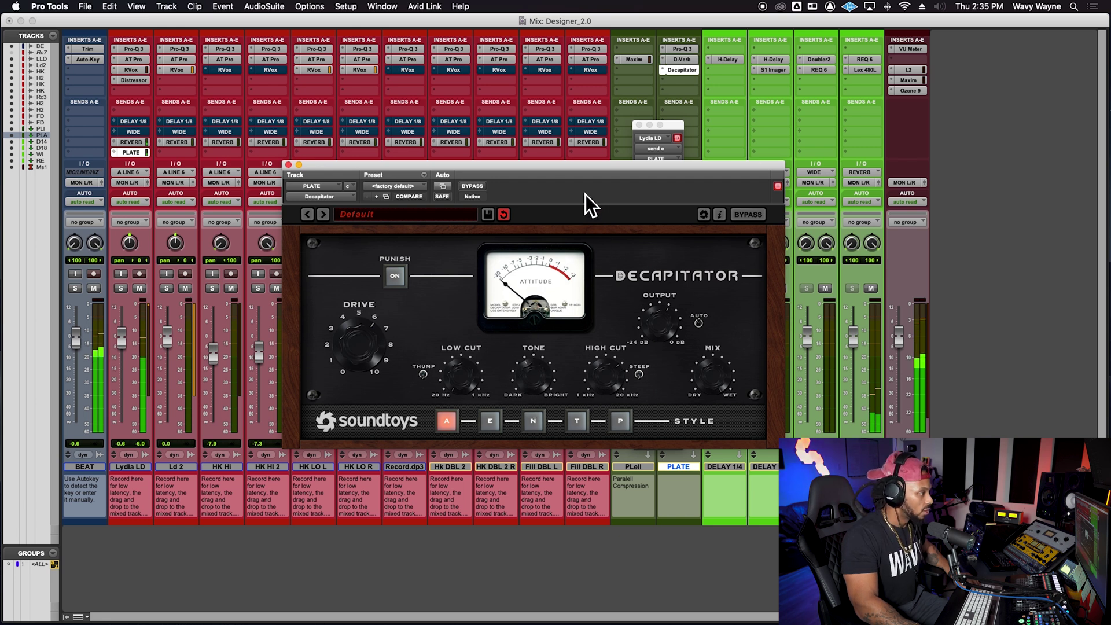
pyautogui.moveTo(555, 172); pyautogui.dragTo(439, 219)
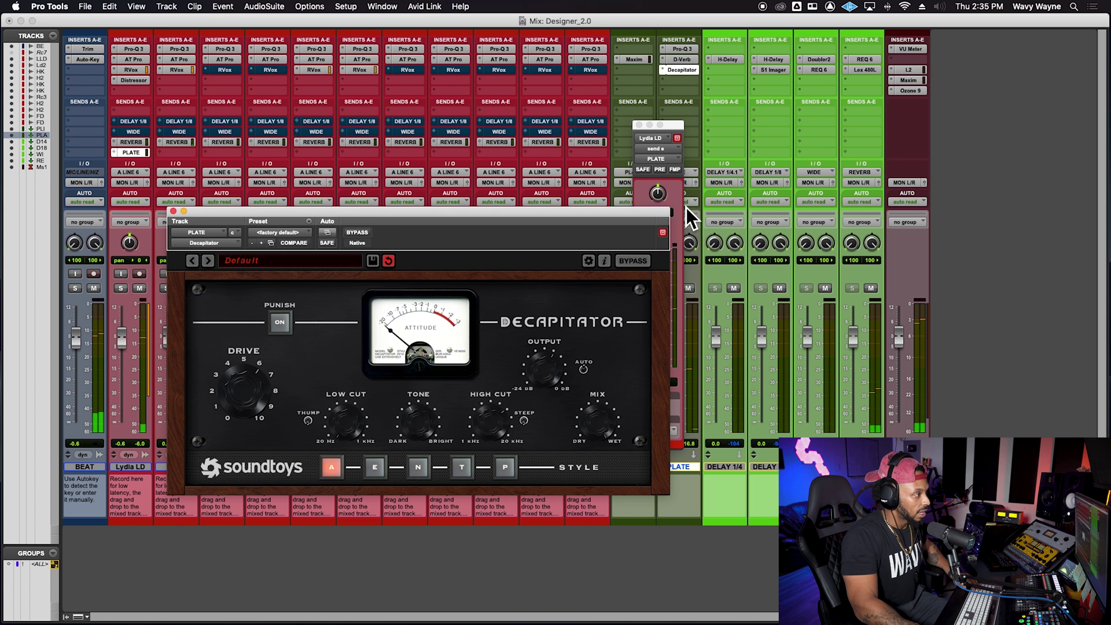
pyautogui.click(677, 255)
pyautogui.click(584, 221)
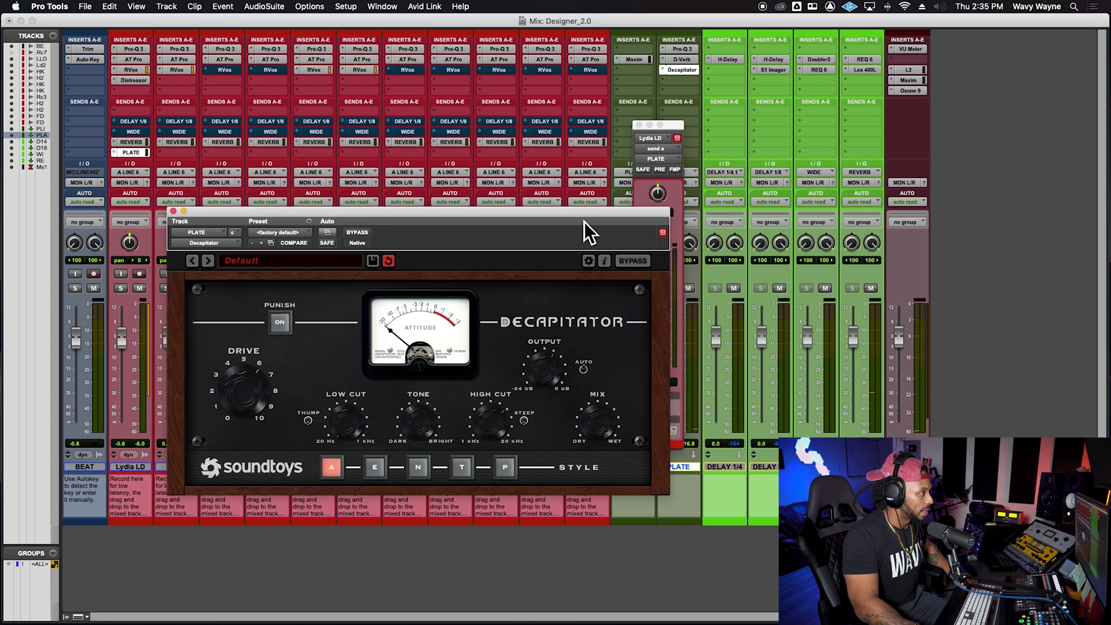
pyautogui.moveTo(656, 221); pyautogui.dragTo(593, 211)
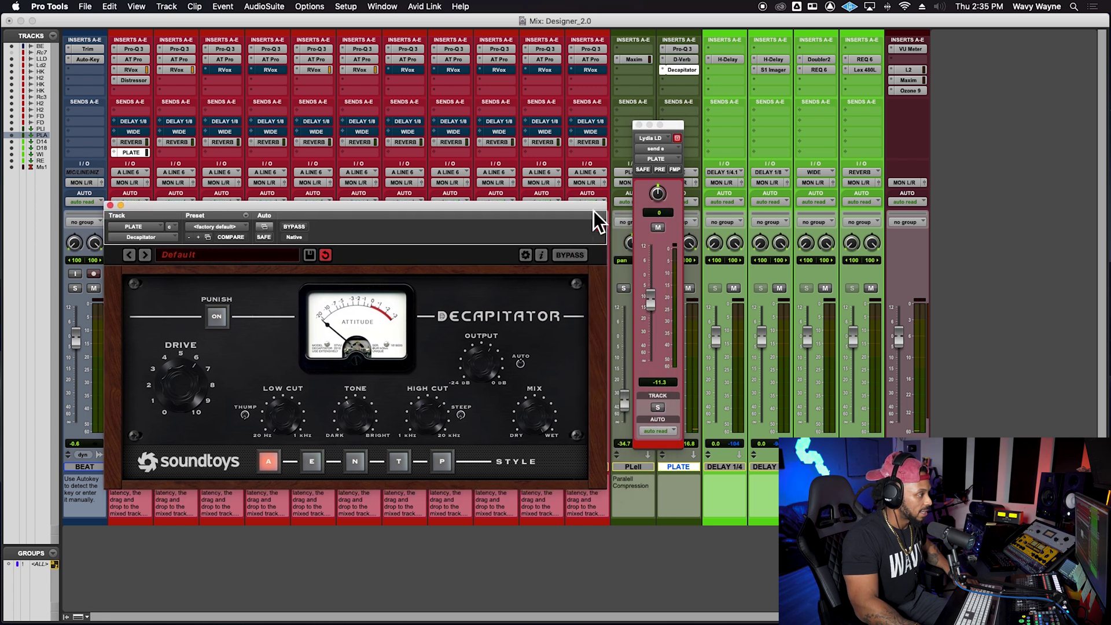
pyautogui.click(664, 314)
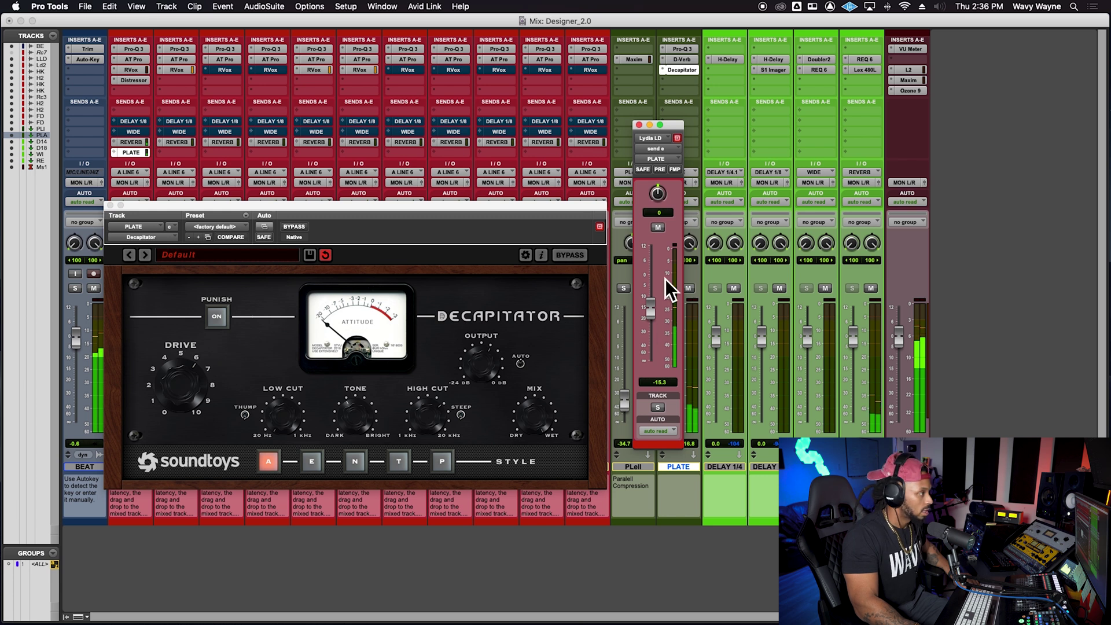
pyautogui.click(690, 59)
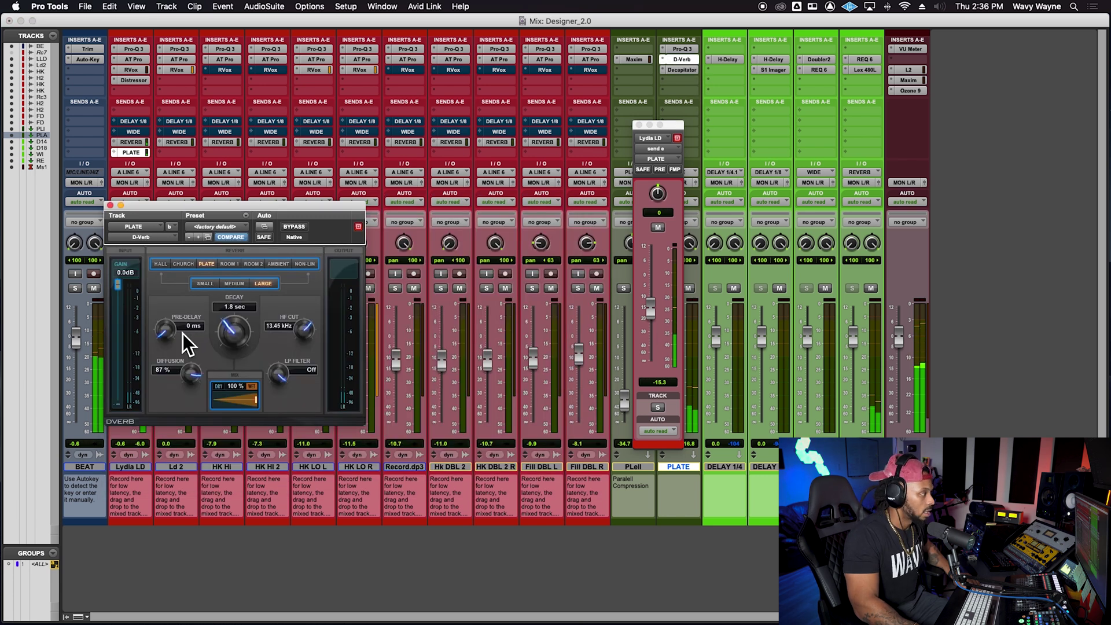
# Step: Set the D-Verb pre-delay to 11 ms, close the D-Verb and PLATE send windows, select Fill DBL L
pyautogui.scroll(1, 172, 325)
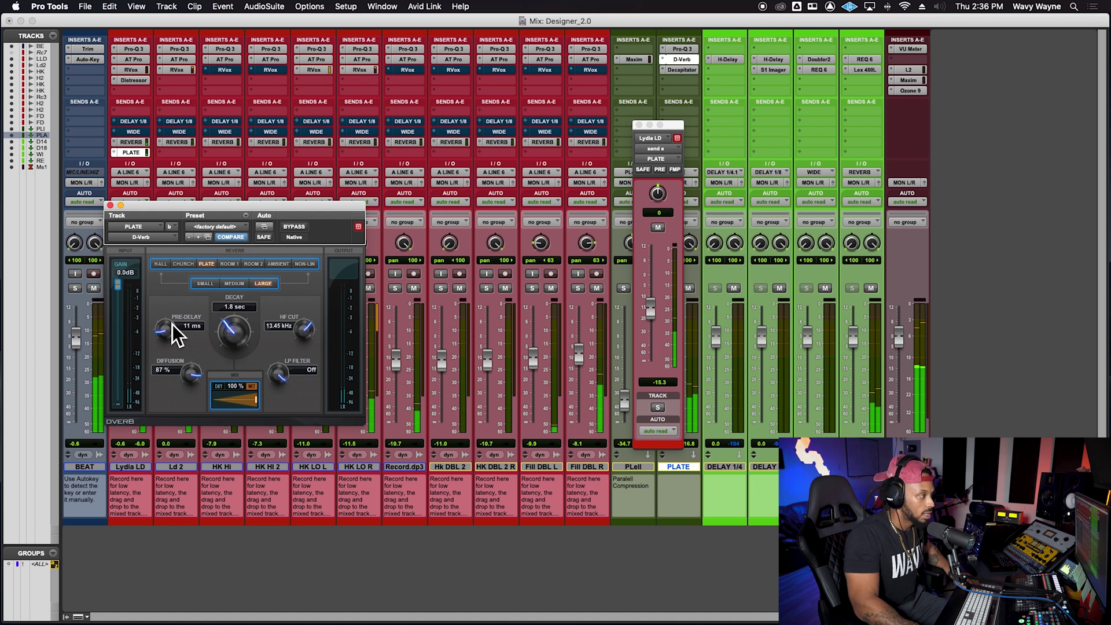
pyautogui.click(110, 205)
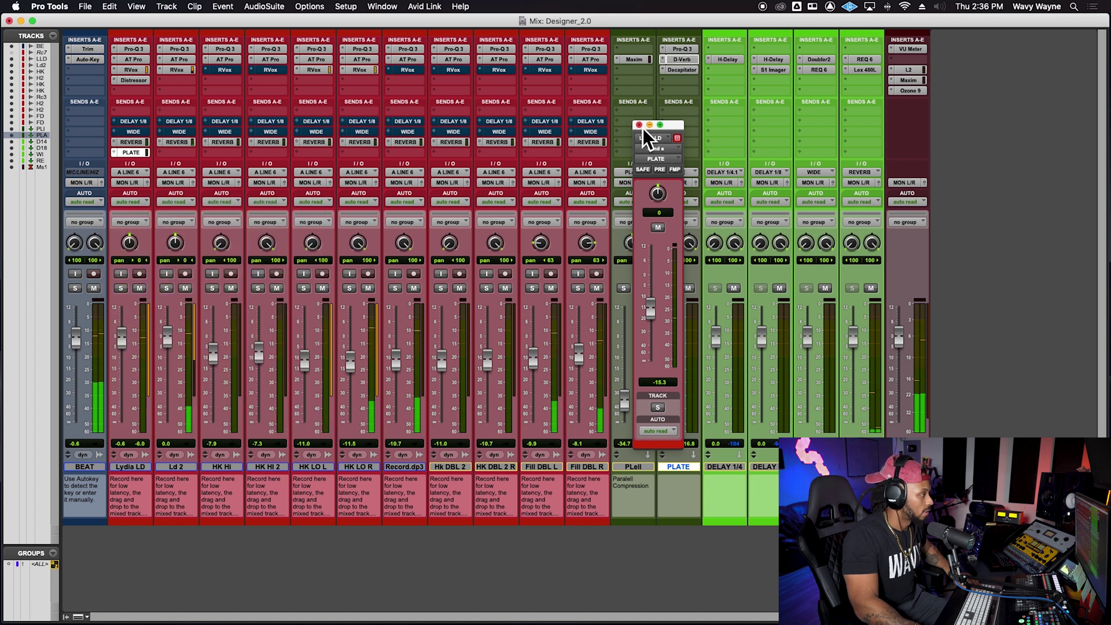
pyautogui.click(639, 125)
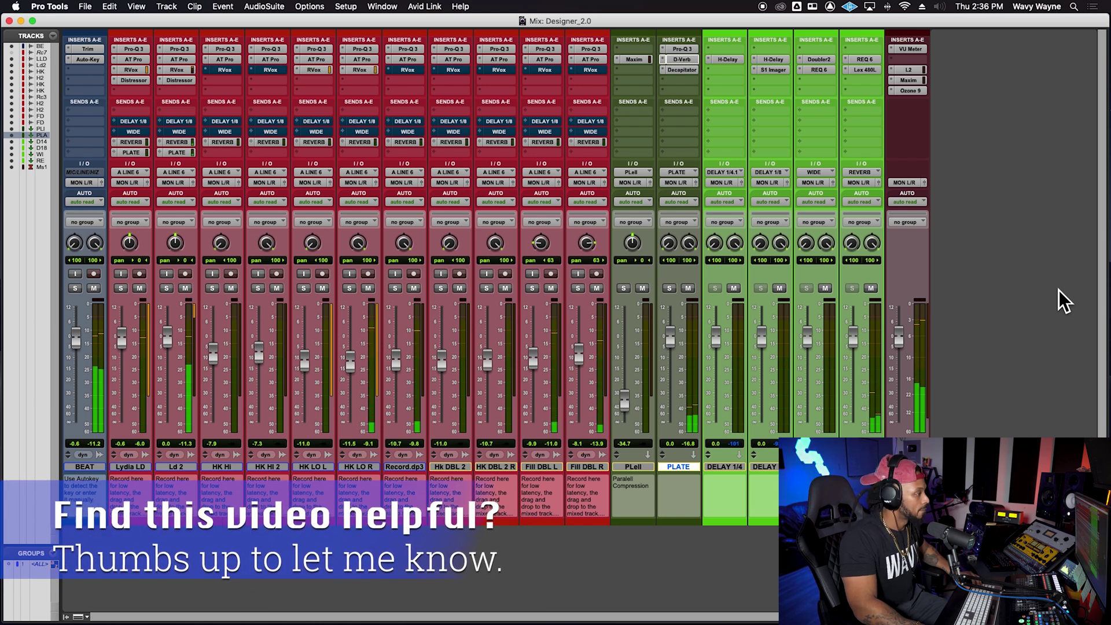
pyautogui.click(532, 468)
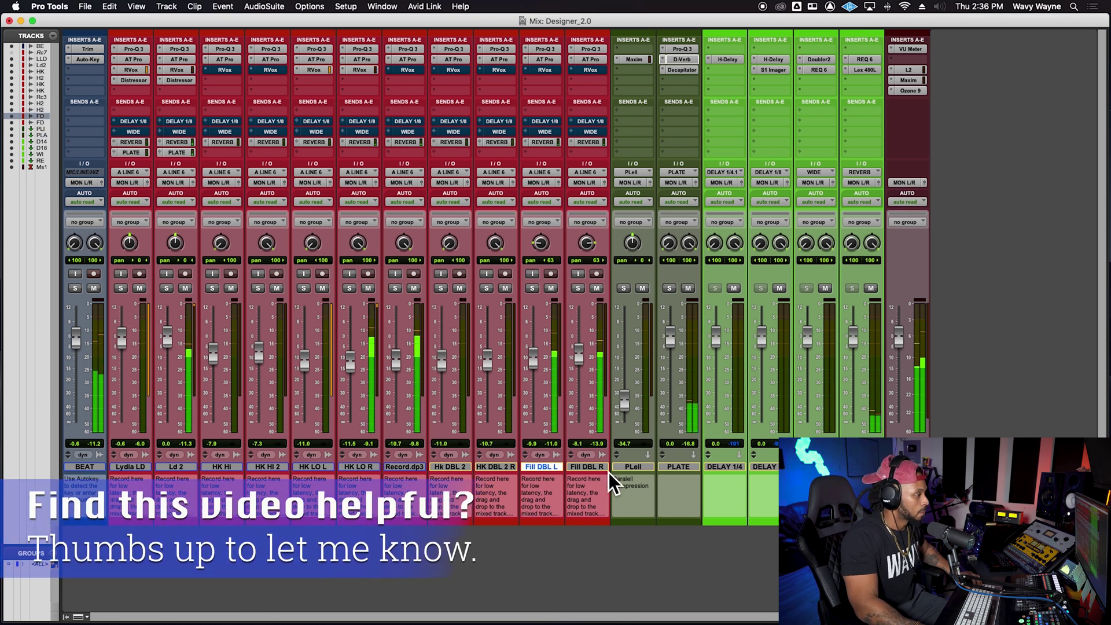
# Step: Play the mix against the C section of the reference song with Ozone 9 Reference listening on
pyautogui.press('super+equal')
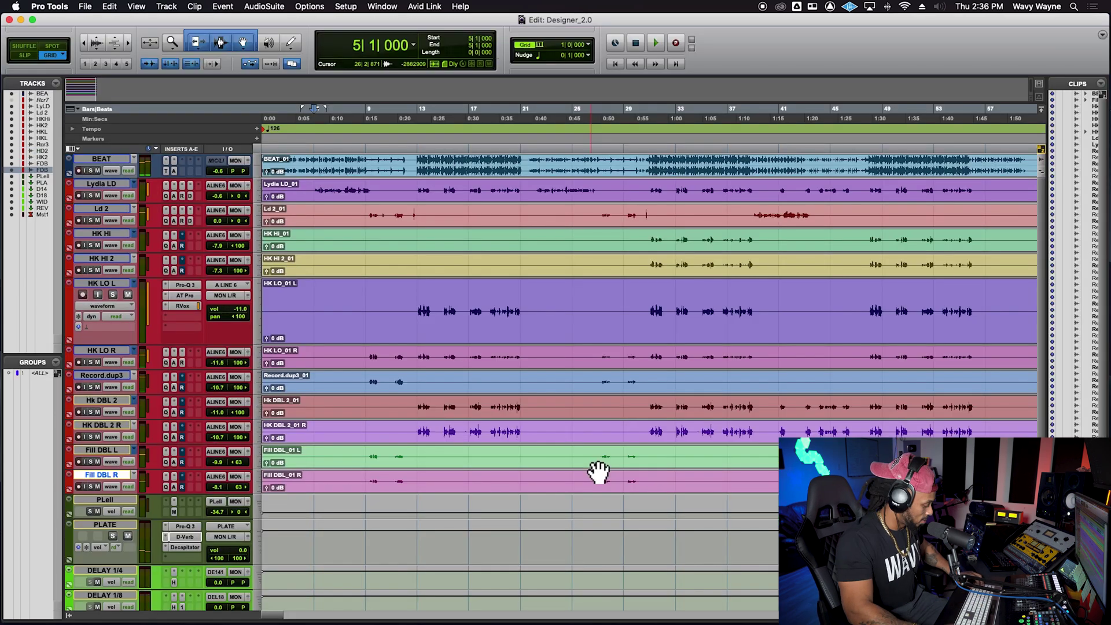
pyautogui.press('super+equal')
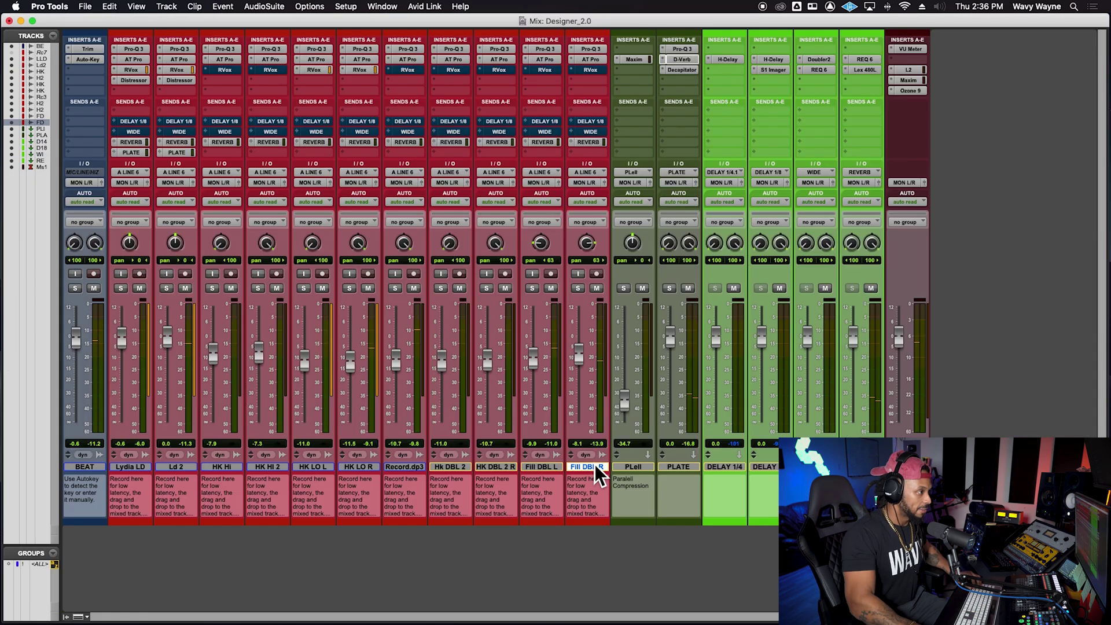
pyautogui.click(909, 90)
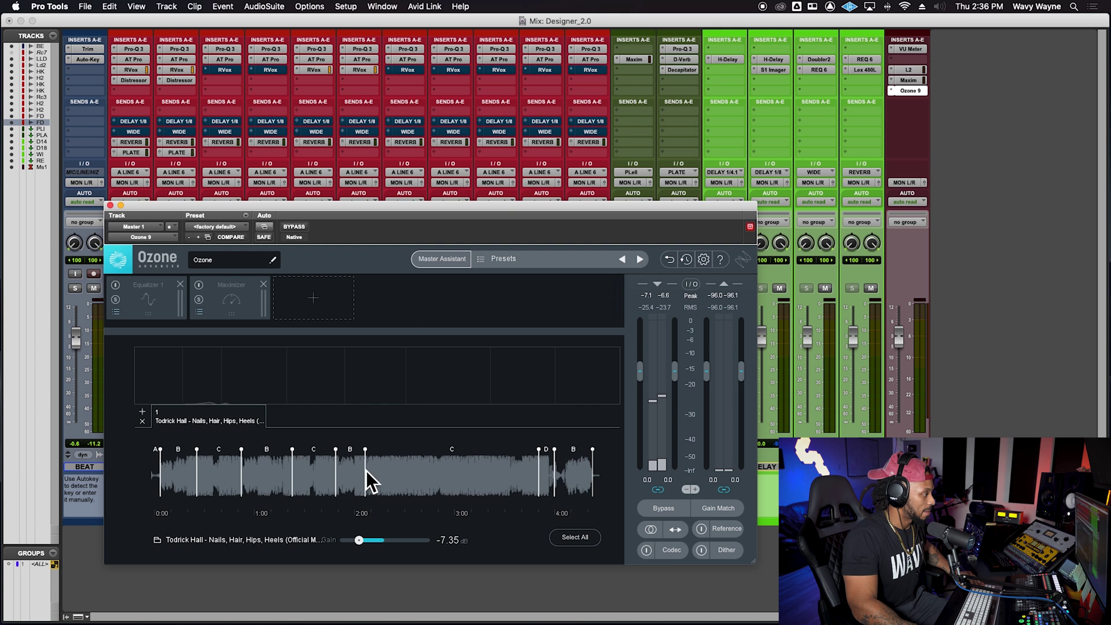
pyautogui.click(302, 488)
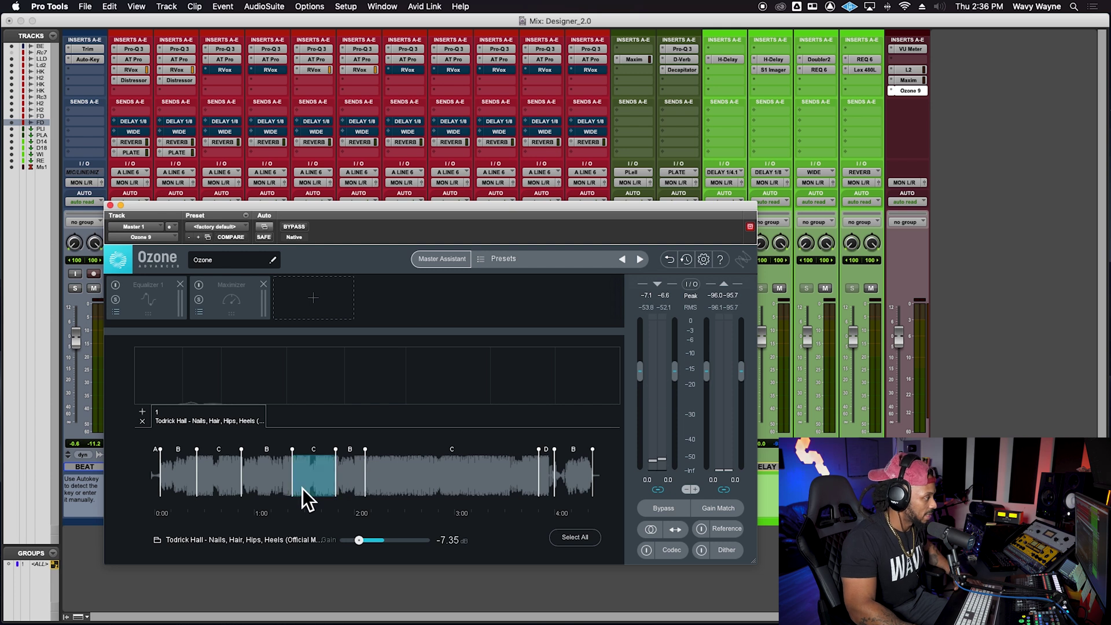
pyautogui.click(702, 531)
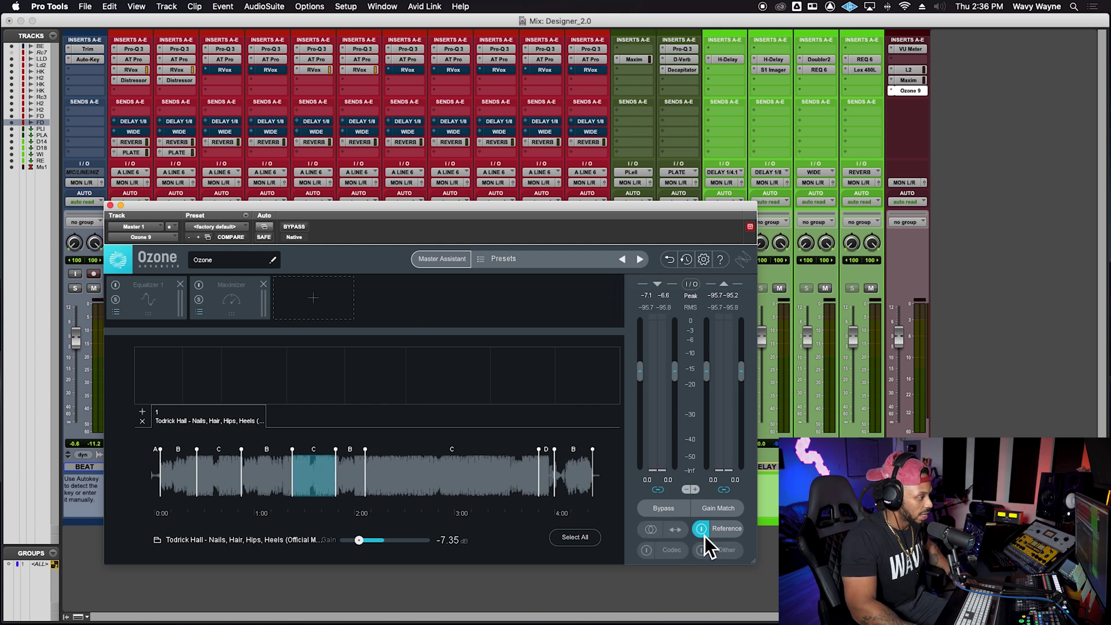
pyautogui.press('space')
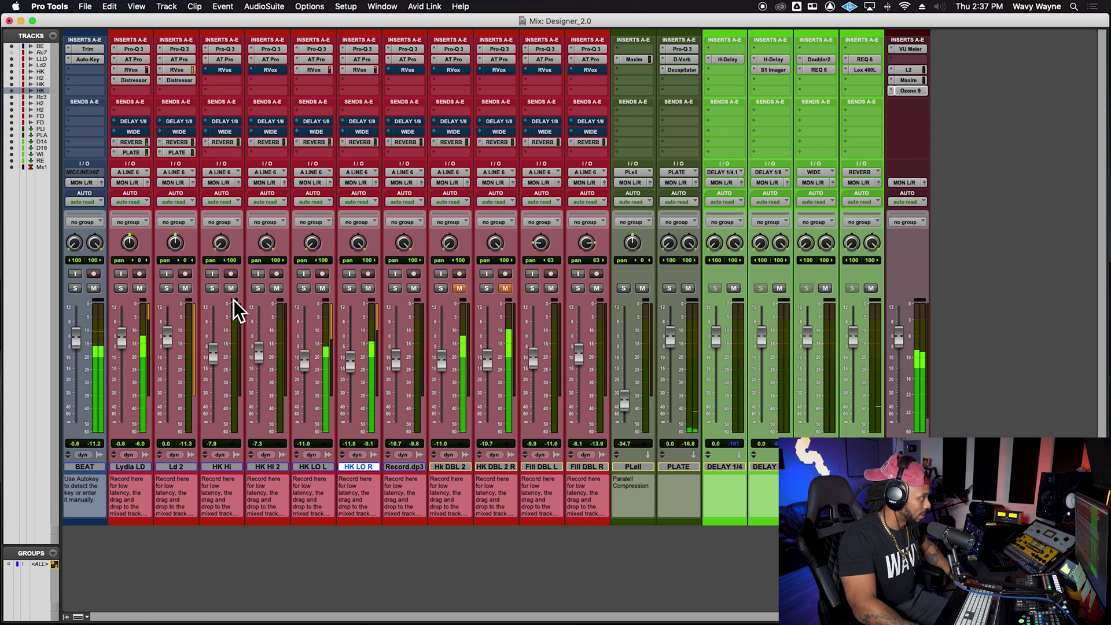
# Step: Mute Lydia LD, raise HK LO L/R to about -6 dB, and tweak HK LO L's Distressor attack and release
pyautogui.click(143, 290)
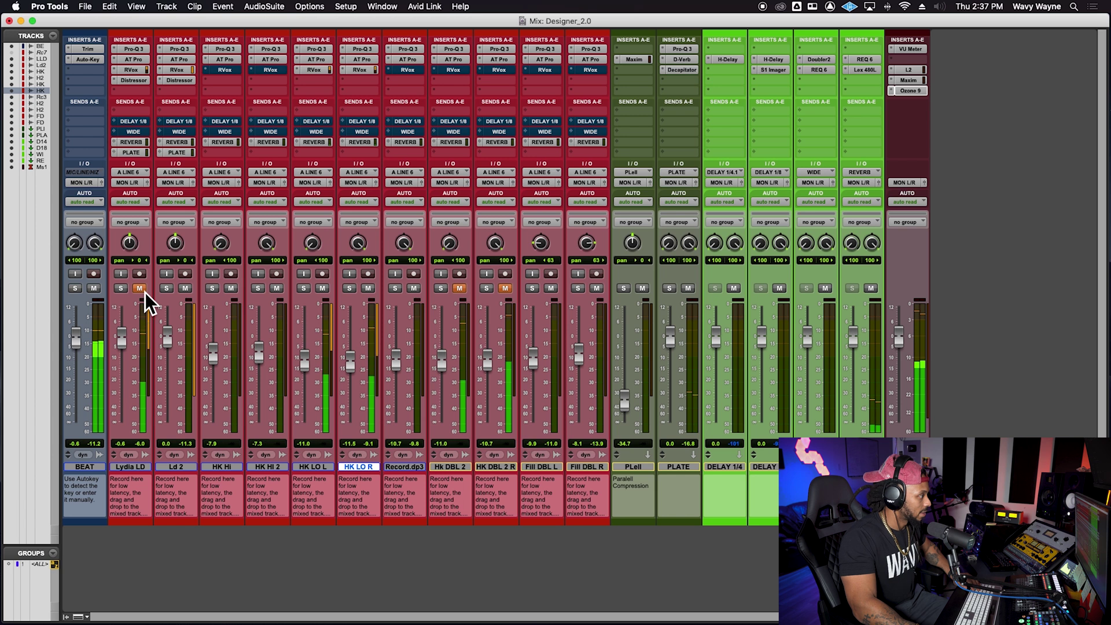
pyautogui.moveTo(311, 373); pyautogui.dragTo(357, 369)
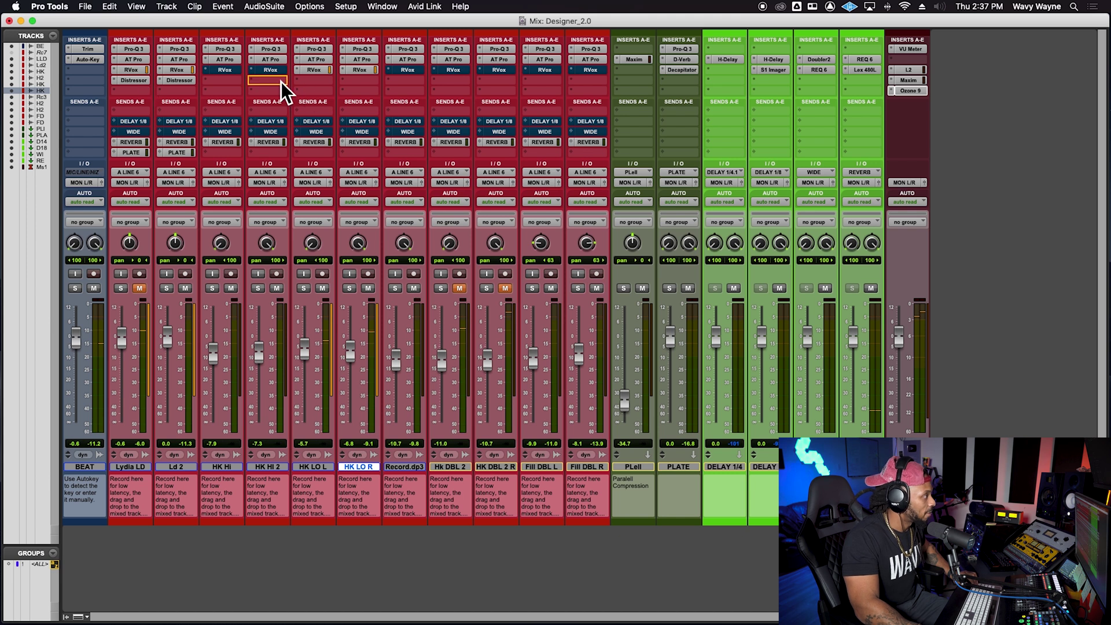
pyautogui.click(317, 81)
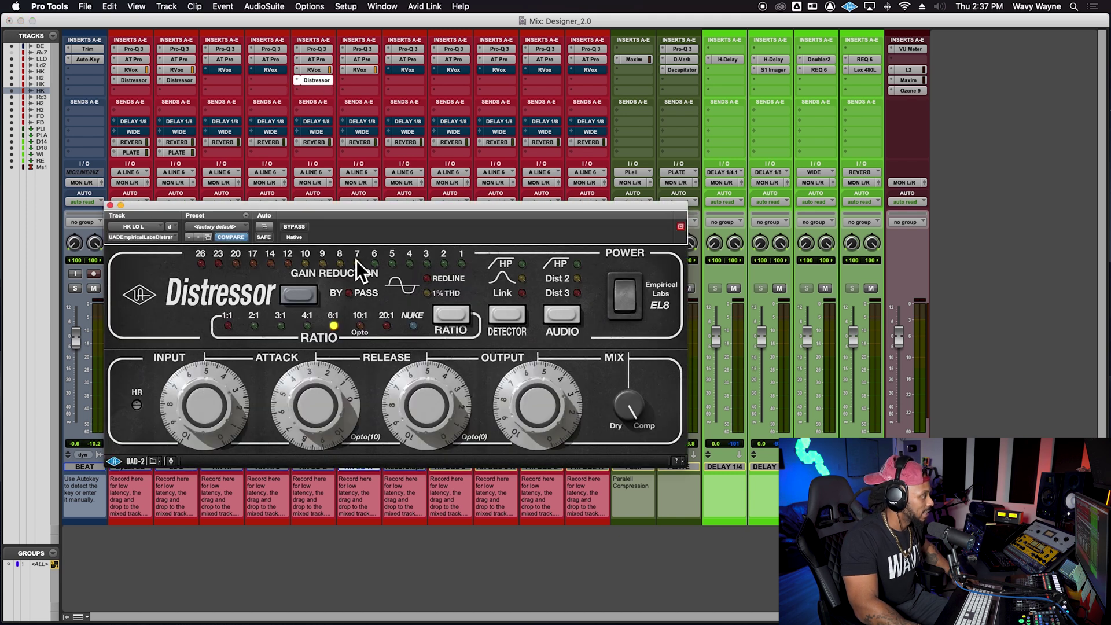
pyautogui.moveTo(361, 210); pyautogui.dragTo(438, 193)
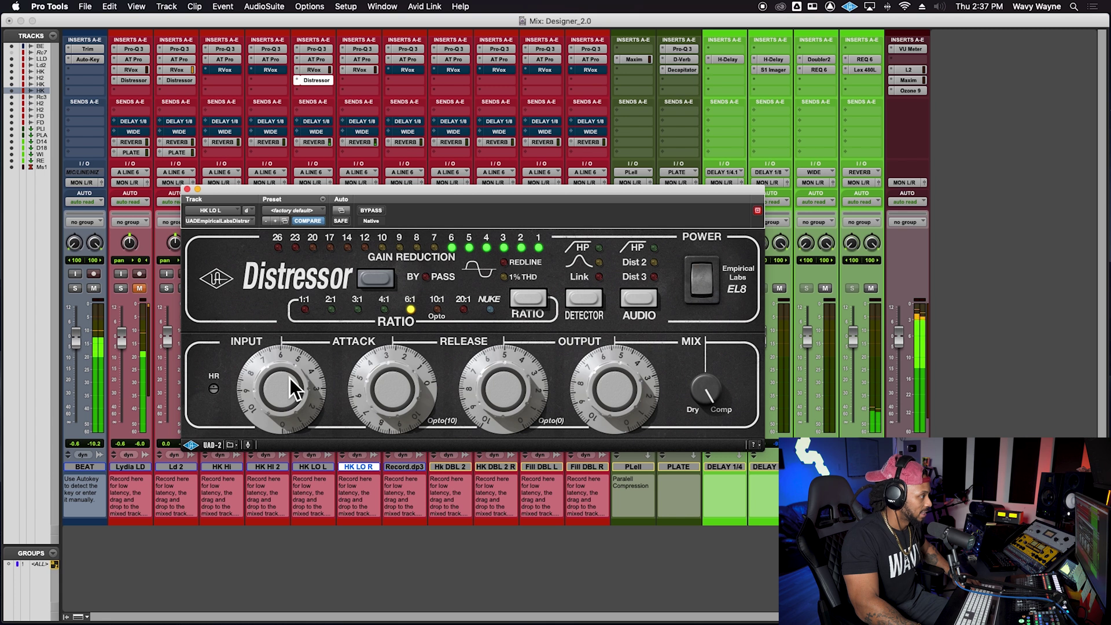
pyautogui.moveTo(375, 377); pyautogui.dragTo(373, 384)
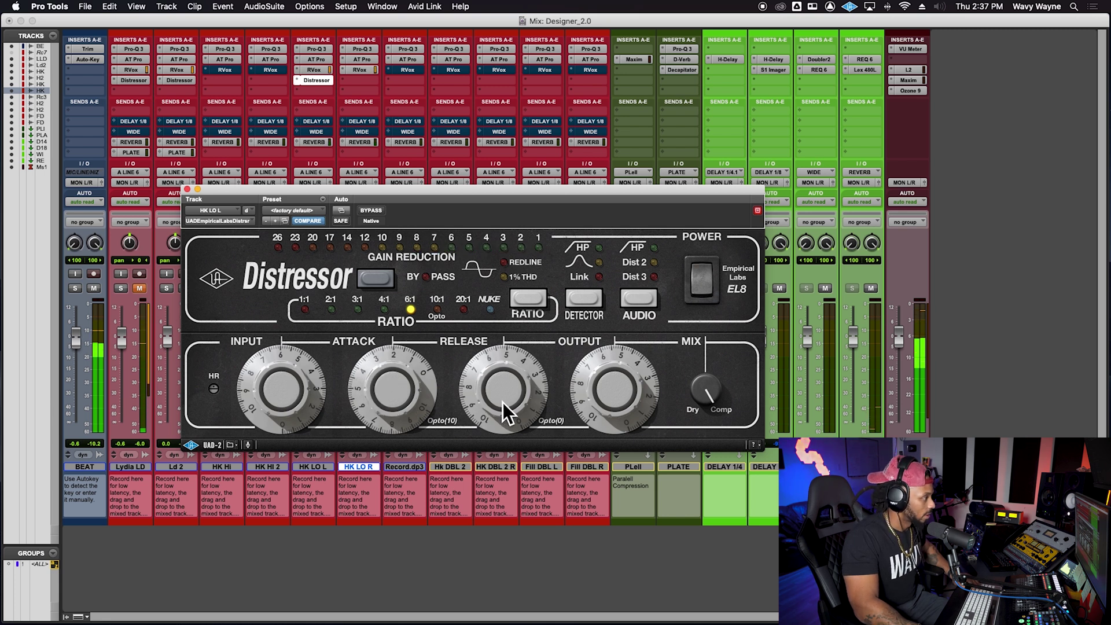
pyautogui.moveTo(503, 402); pyautogui.dragTo(499, 390)
# Step: Raise HK LO L's Pro-Q 3 low cut to about 173 Hz and add a high cut near 19 kHz
pyautogui.click(187, 189)
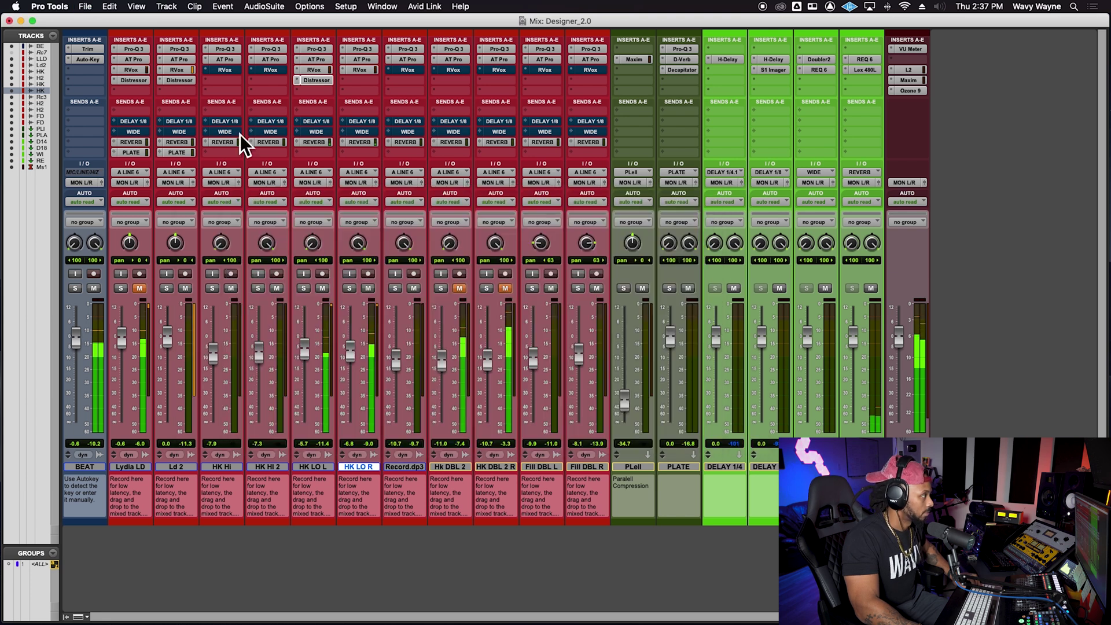
pyautogui.click(314, 49)
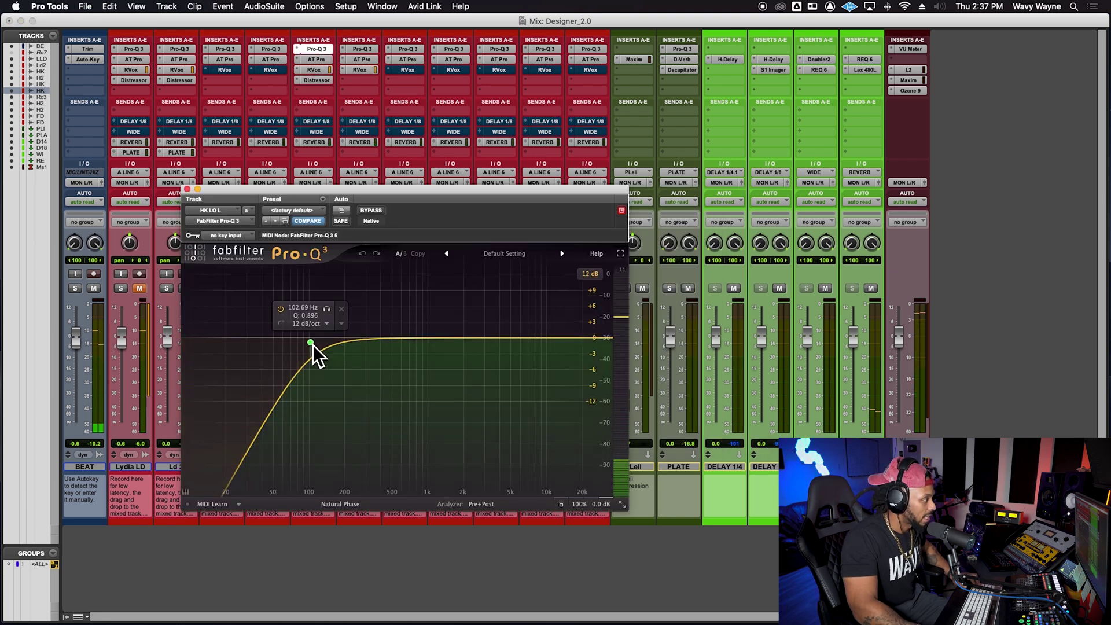
pyautogui.moveTo(312, 345); pyautogui.dragTo(370, 345)
pyautogui.press('space')
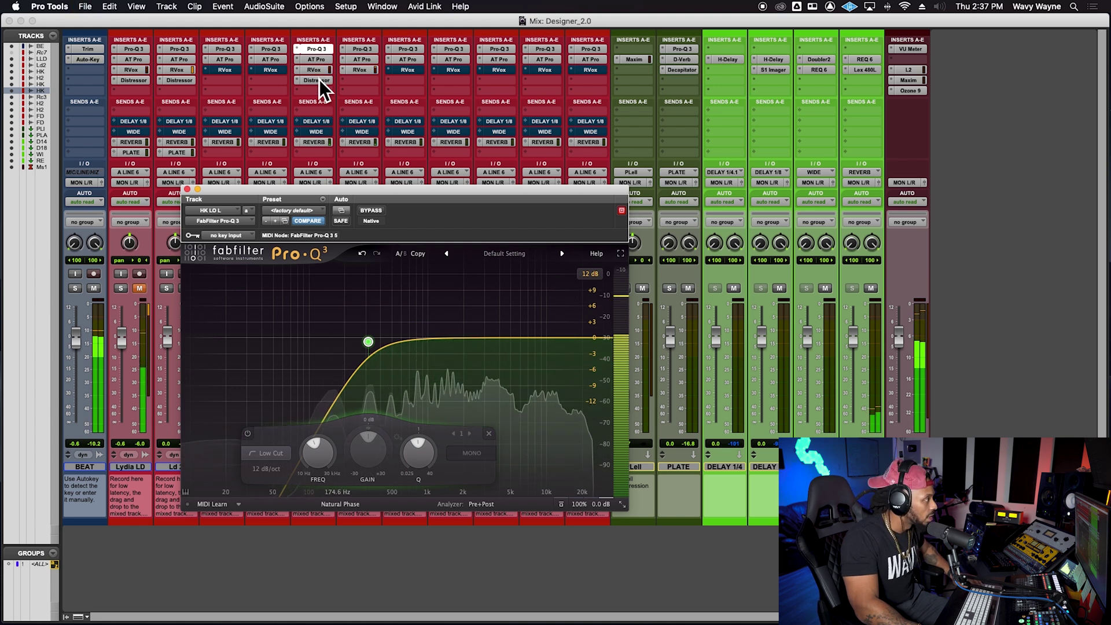
pyautogui.click(611, 341)
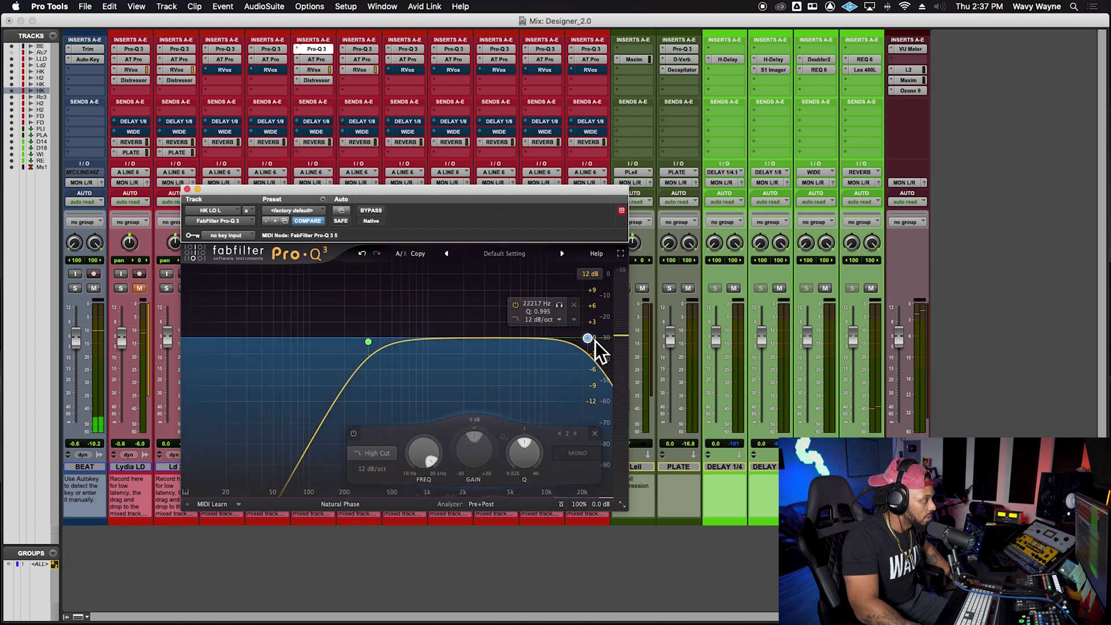
pyautogui.click(321, 81)
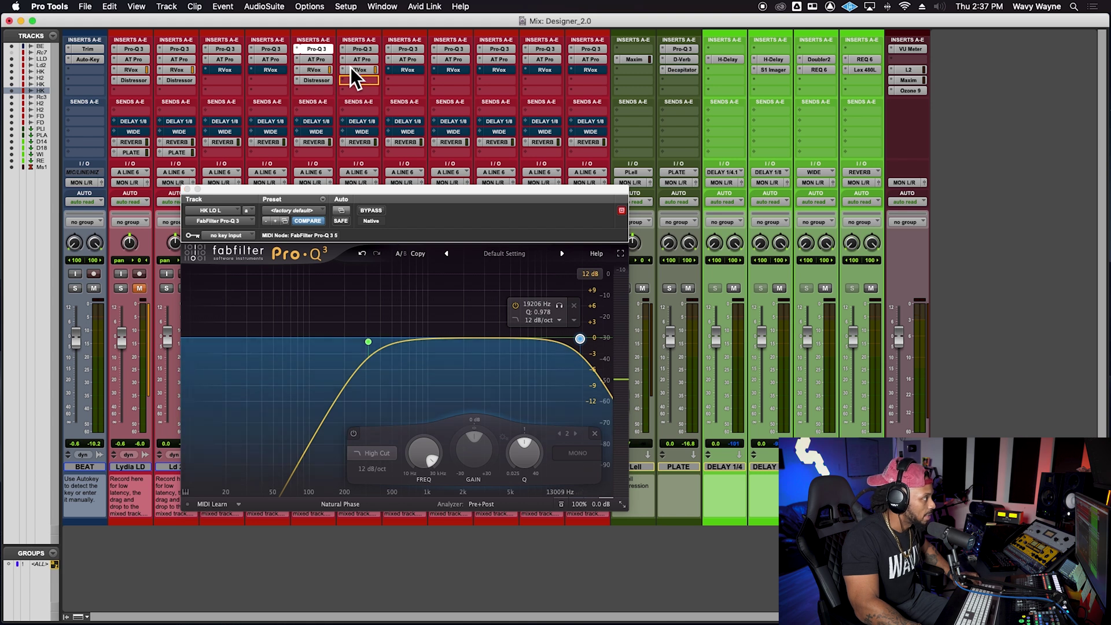
pyautogui.click(325, 51)
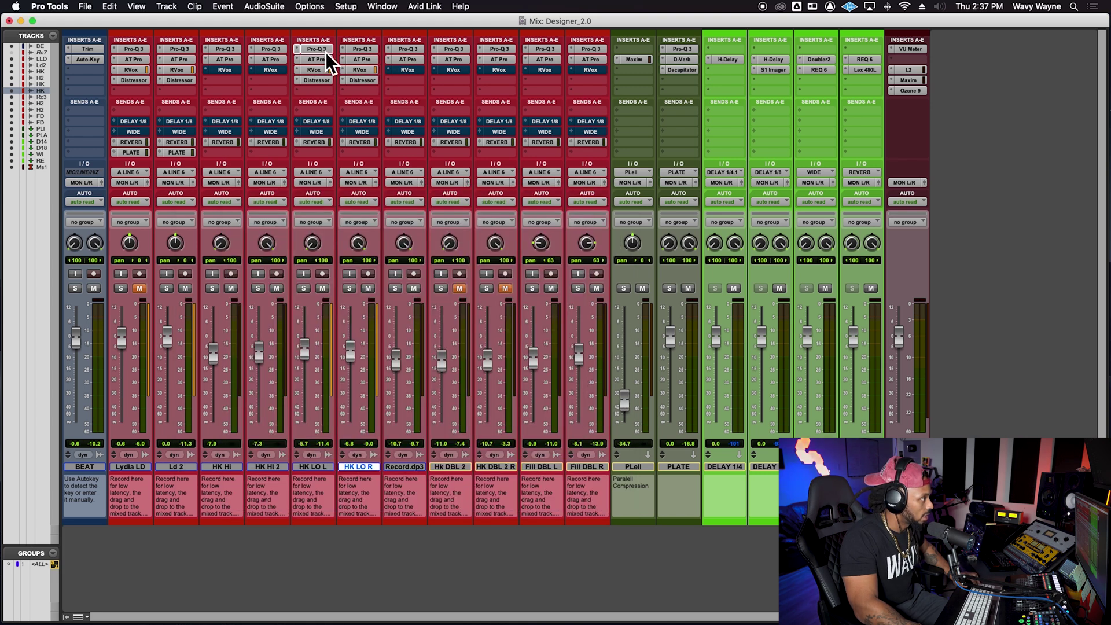
# Step: Play back the HK LO L and R harmonies with the lead vocal unmuted
pyautogui.click(318, 468)
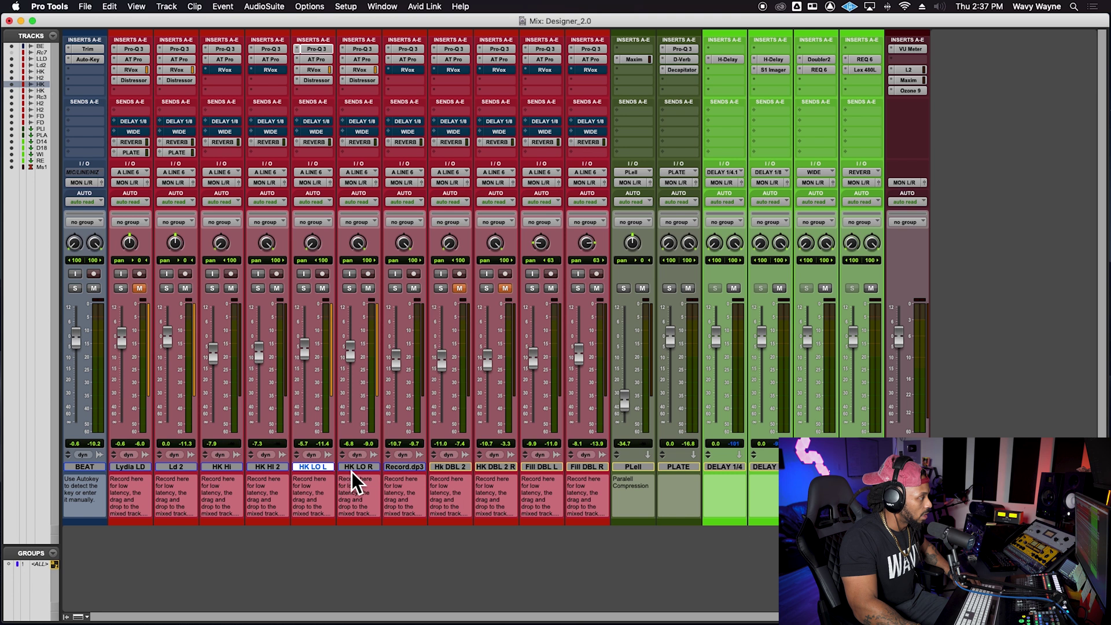
pyautogui.click(352, 468)
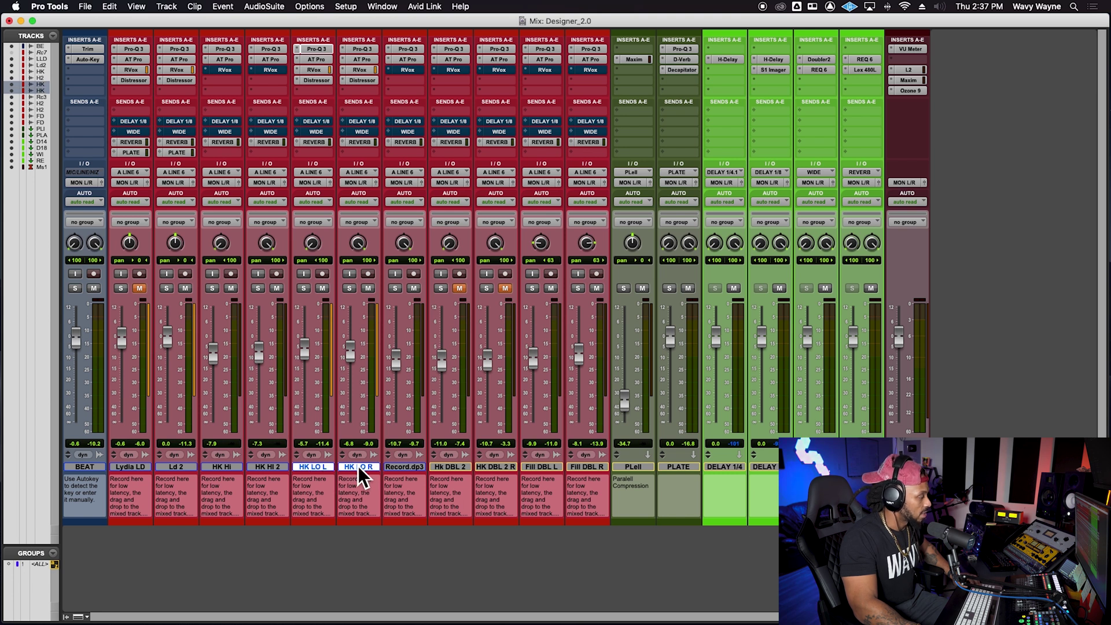
pyautogui.press('space')
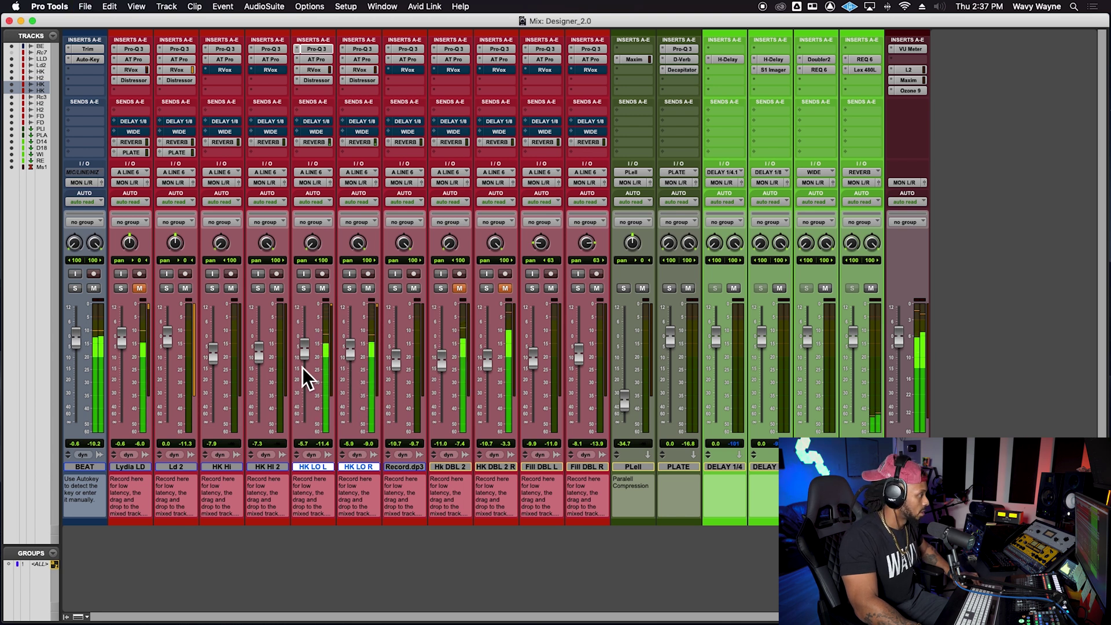
pyautogui.click(142, 290)
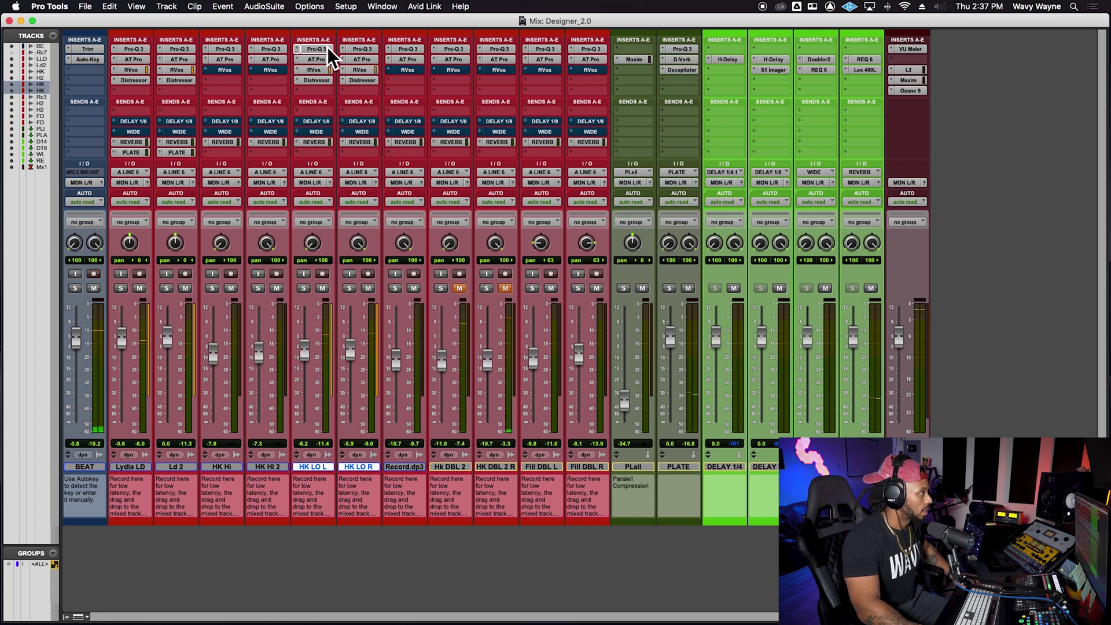
pyautogui.click(310, 96)
pyautogui.click(295, 96)
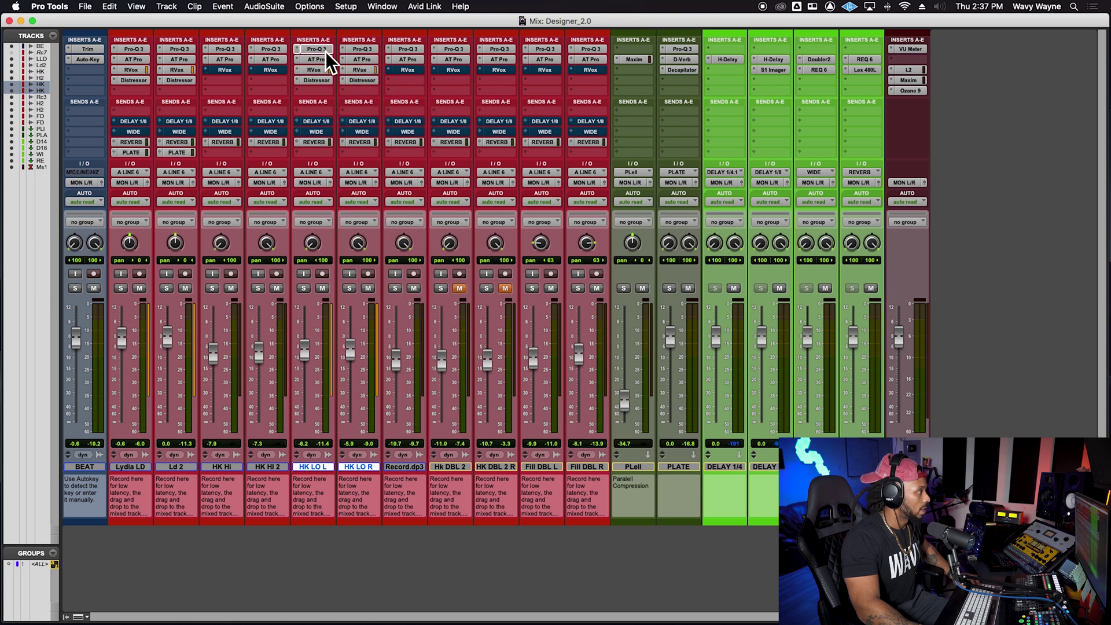
# Step: Add a dynamic Pro-Q 3 bell on HK LO L at 2878.9 Hz dipping -0.32 dB, checked in playback
pyautogui.click(325, 50)
pyautogui.click(503, 341)
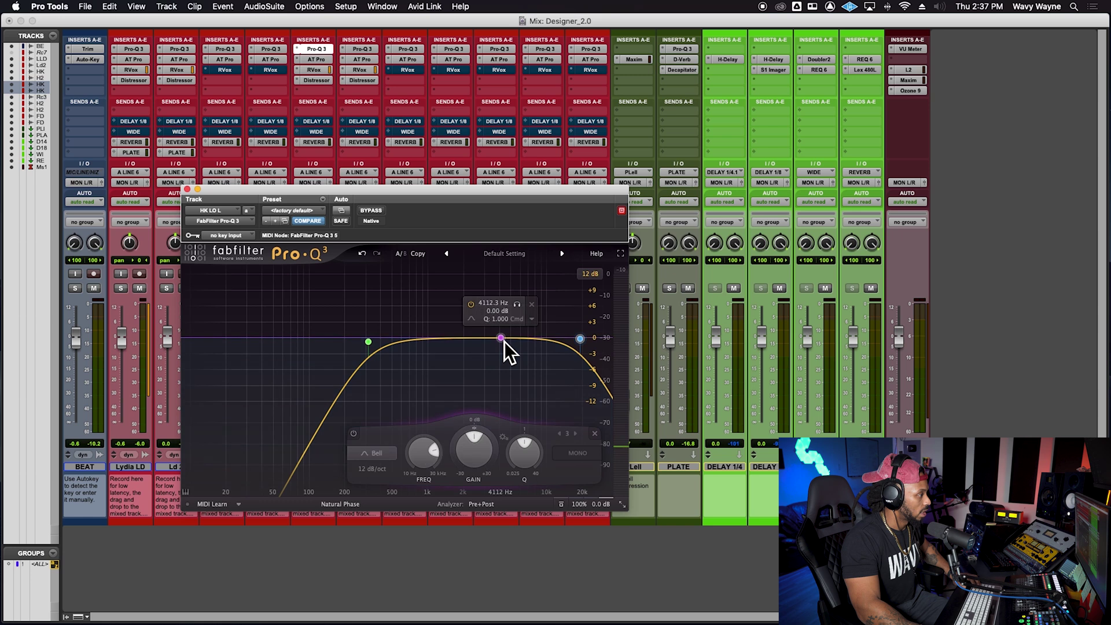
pyautogui.rightClick(505, 342)
pyautogui.click(515, 372)
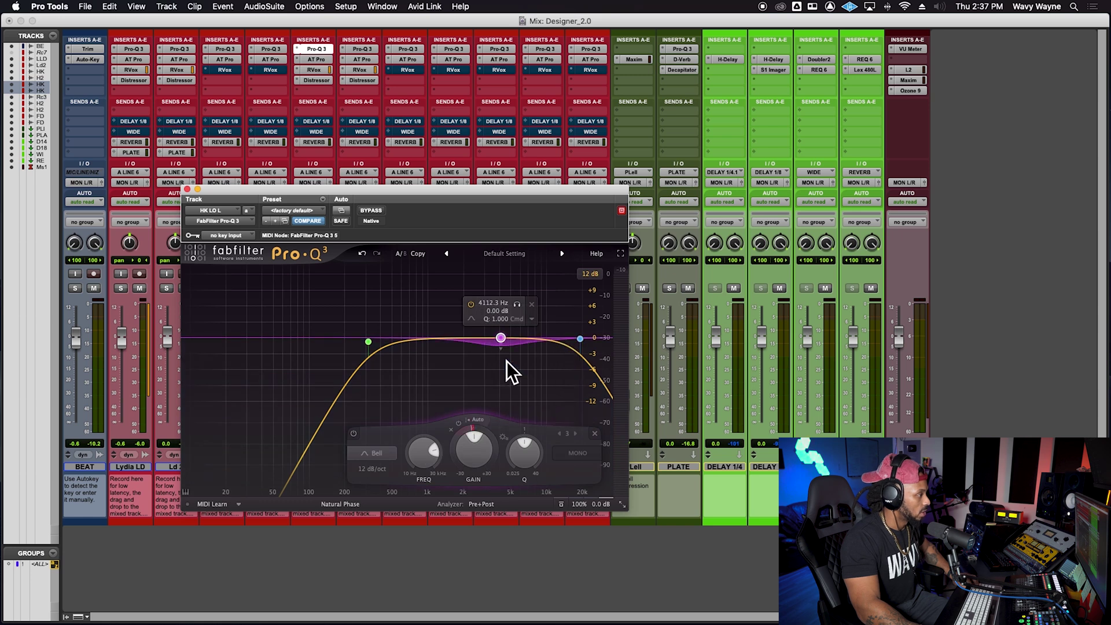
pyautogui.moveTo(505, 353); pyautogui.dragTo(484, 345)
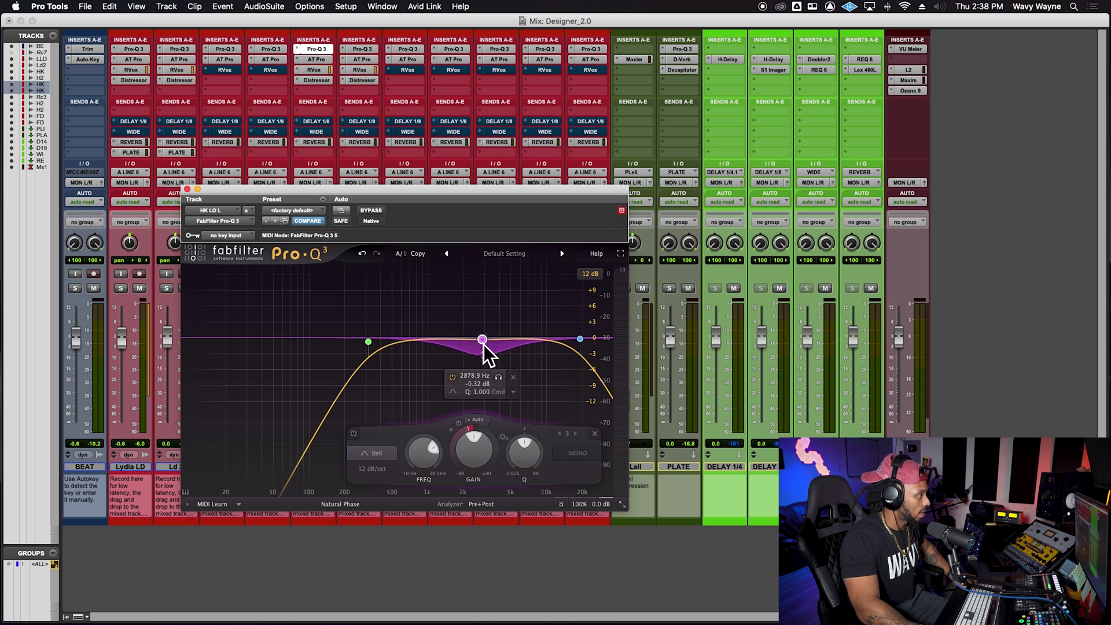
pyautogui.click(321, 50)
pyautogui.press('space')
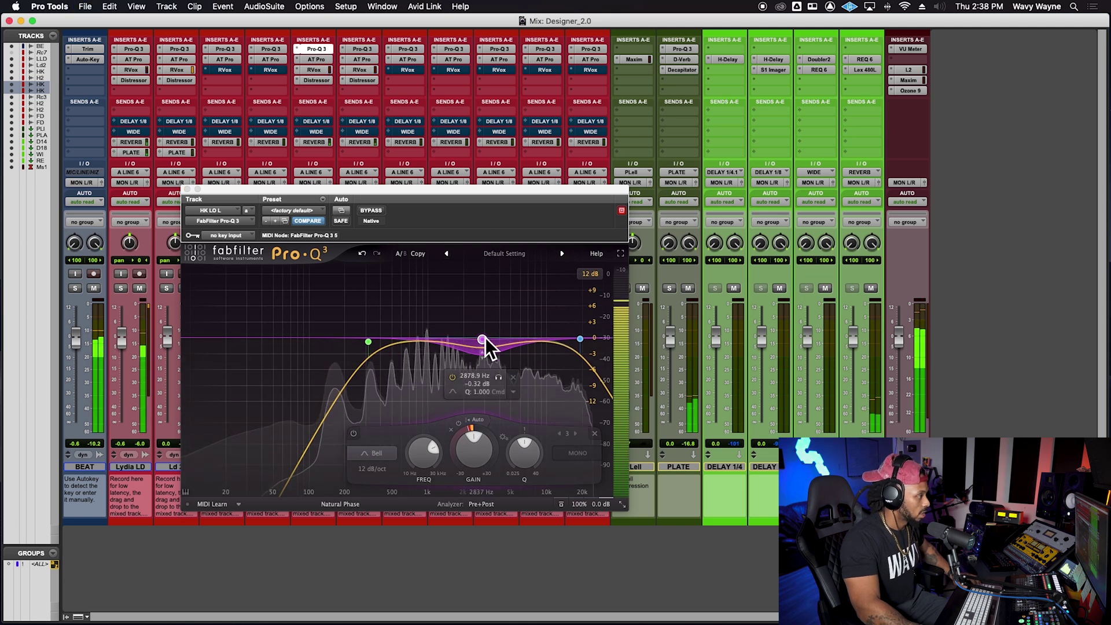
pyautogui.click(189, 190)
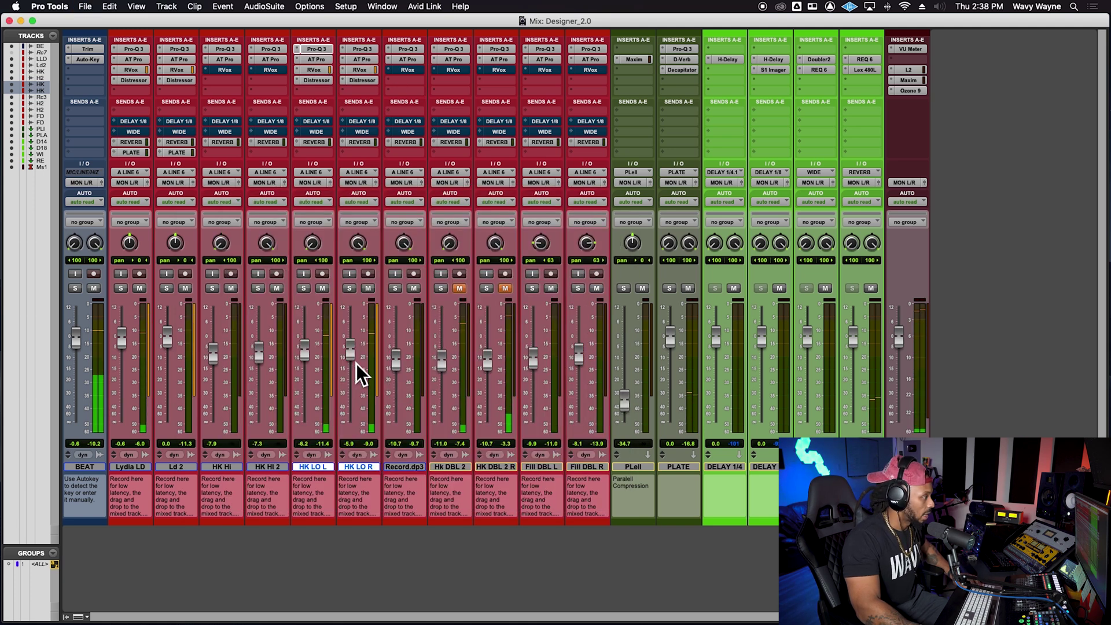
# Step: Drop the HK LO harmonies to about -12.9 dB, unmute HK DBL 2 R, and lower the doubles to -17.4 and -14.0 dB
pyautogui.moveTo(356, 364)
pyautogui.mouseDown()
pyautogui.moveTo(357, 376)
pyautogui.moveTo(309, 375)
pyautogui.moveTo(357, 378)
pyautogui.mouseUp()
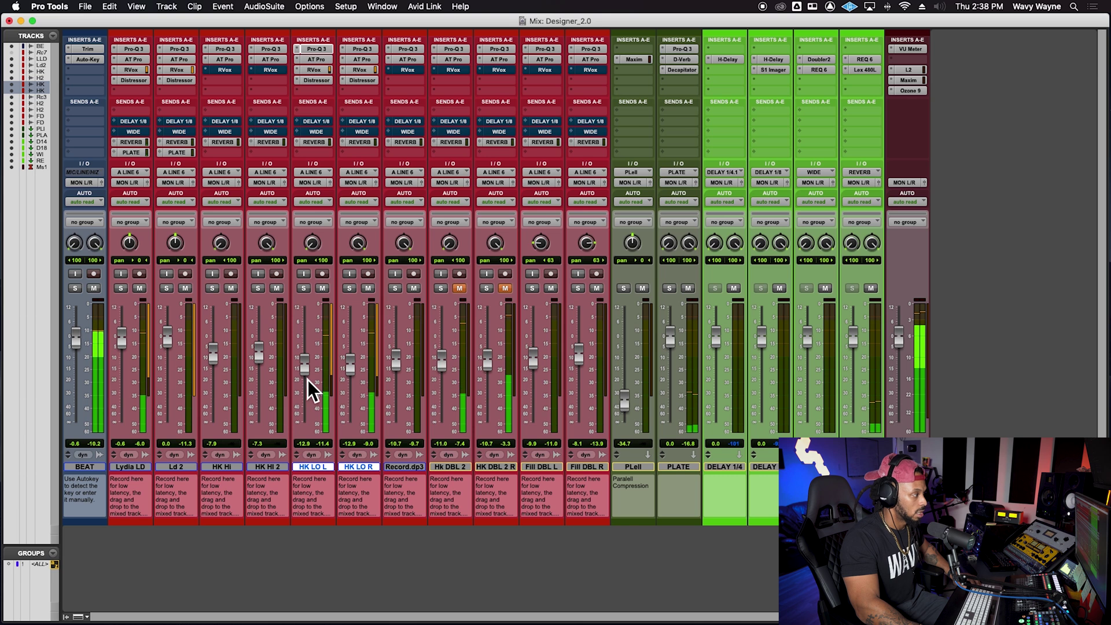
pyautogui.press('super+s')
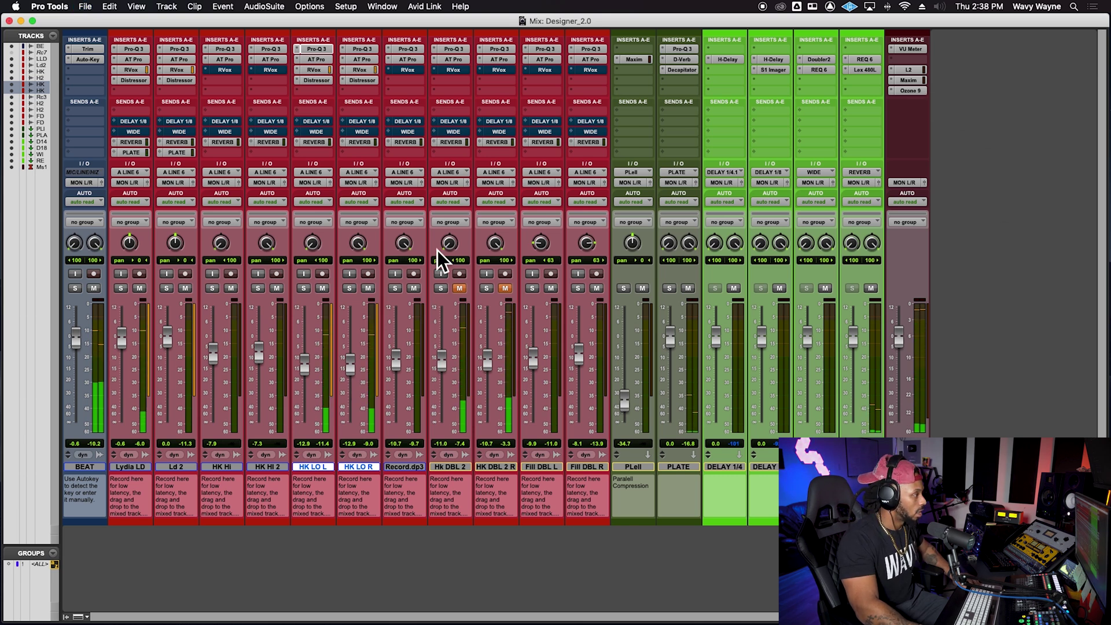
pyautogui.click(506, 289)
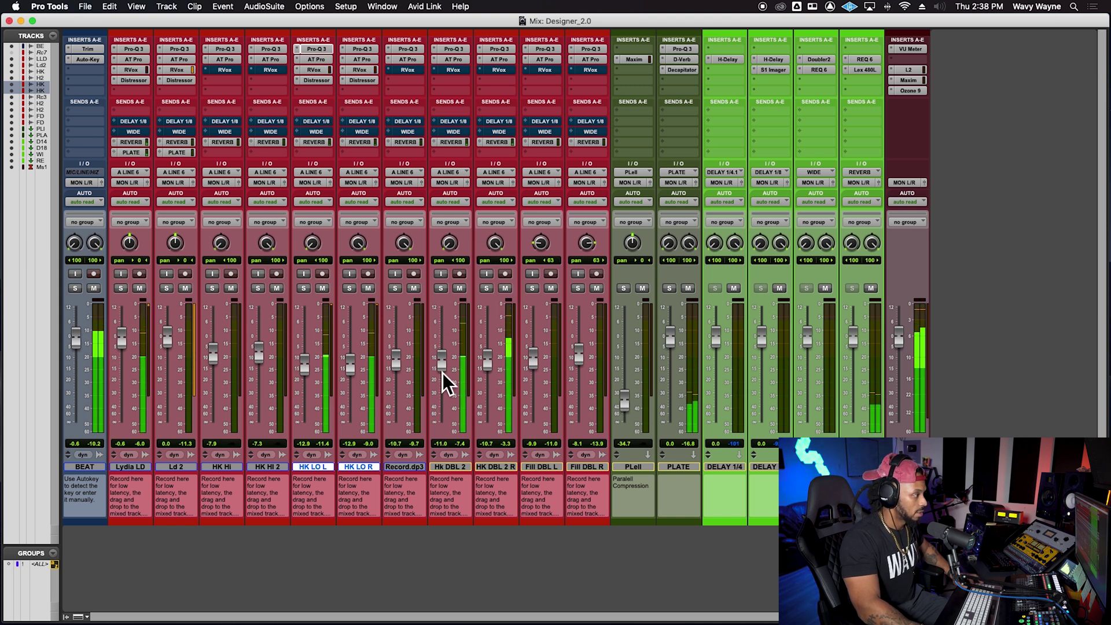
pyautogui.moveTo(443, 374); pyautogui.dragTo(491, 383)
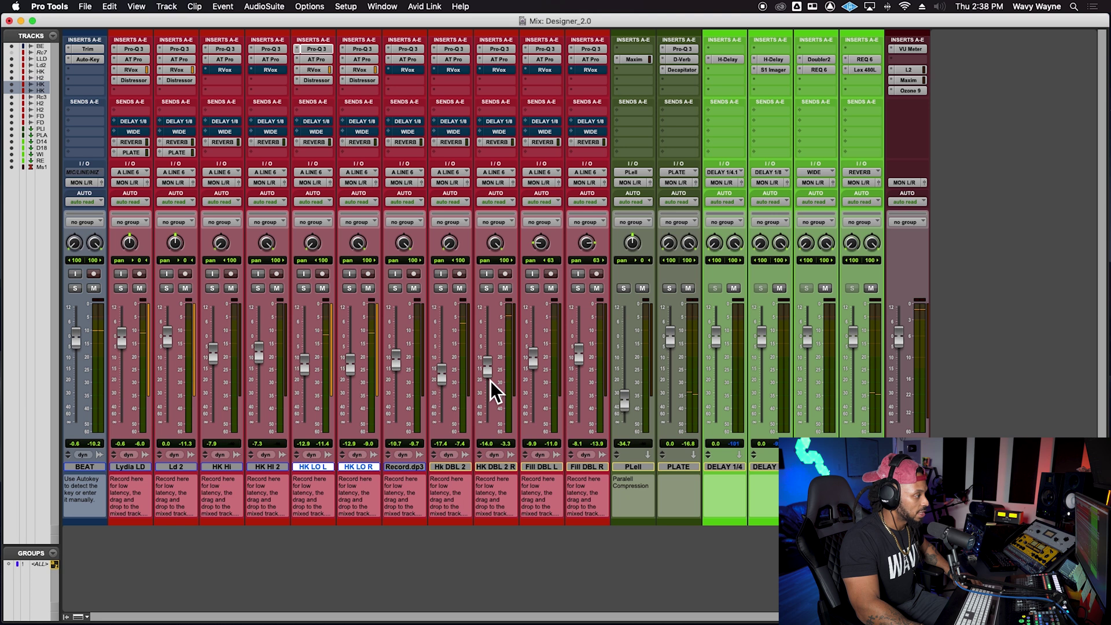
# Step: Raise the Pro-Q 3 low cuts on Hk DBL 2 and HK DBL 2 R to about 318 and 437 Hz
pyautogui.click(454, 50)
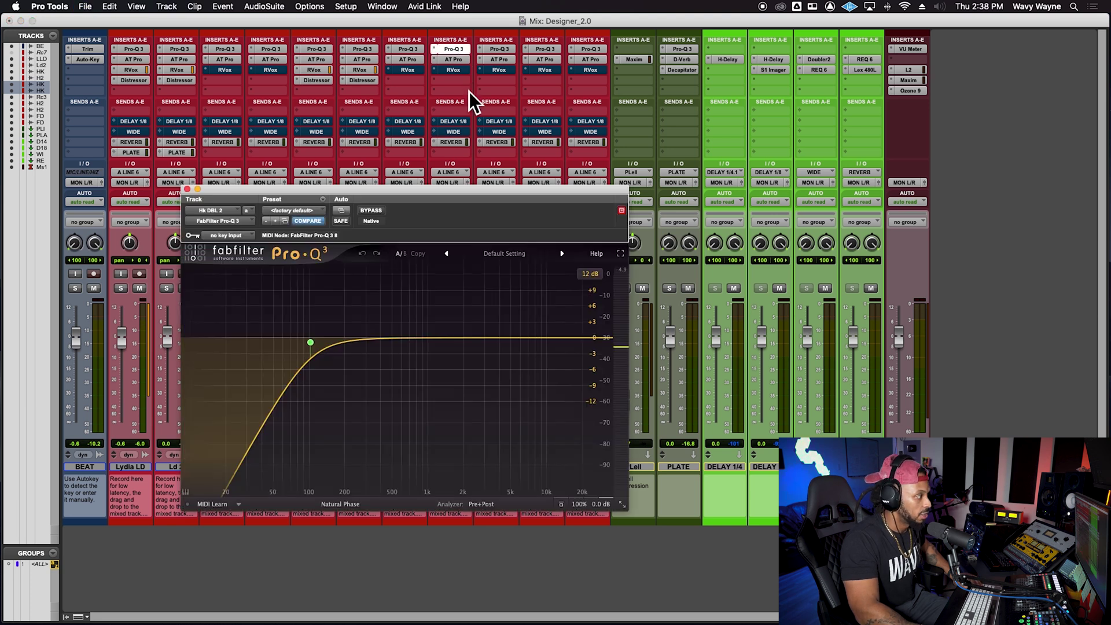
pyautogui.moveTo(317, 346); pyautogui.dragTo(371, 346)
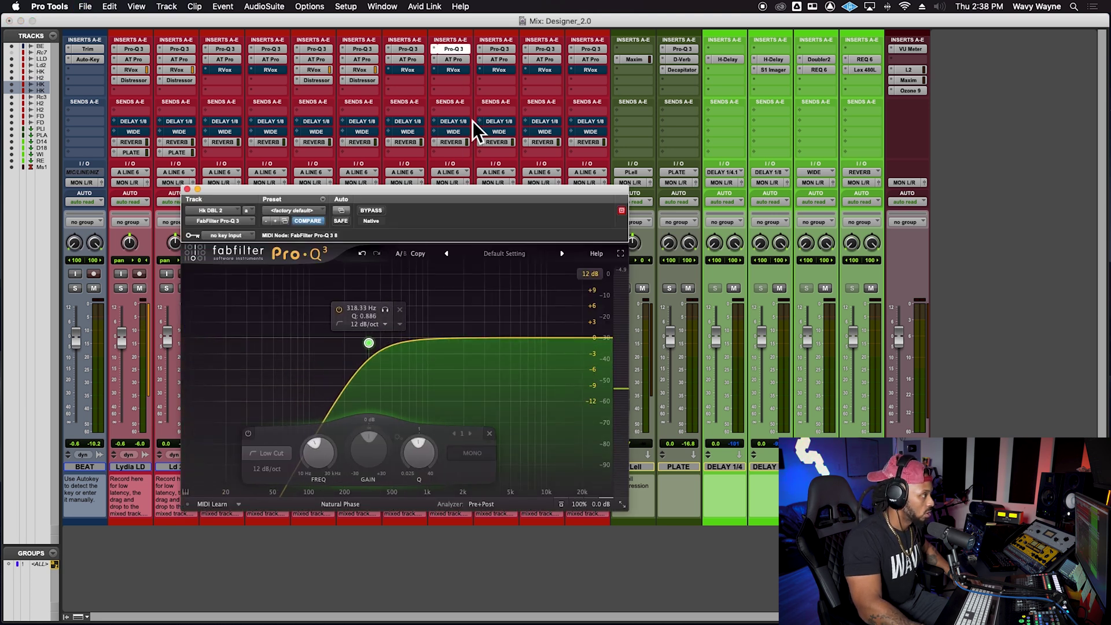
pyautogui.click(503, 49)
pyautogui.moveTo(311, 342); pyautogui.dragTo(385, 342)
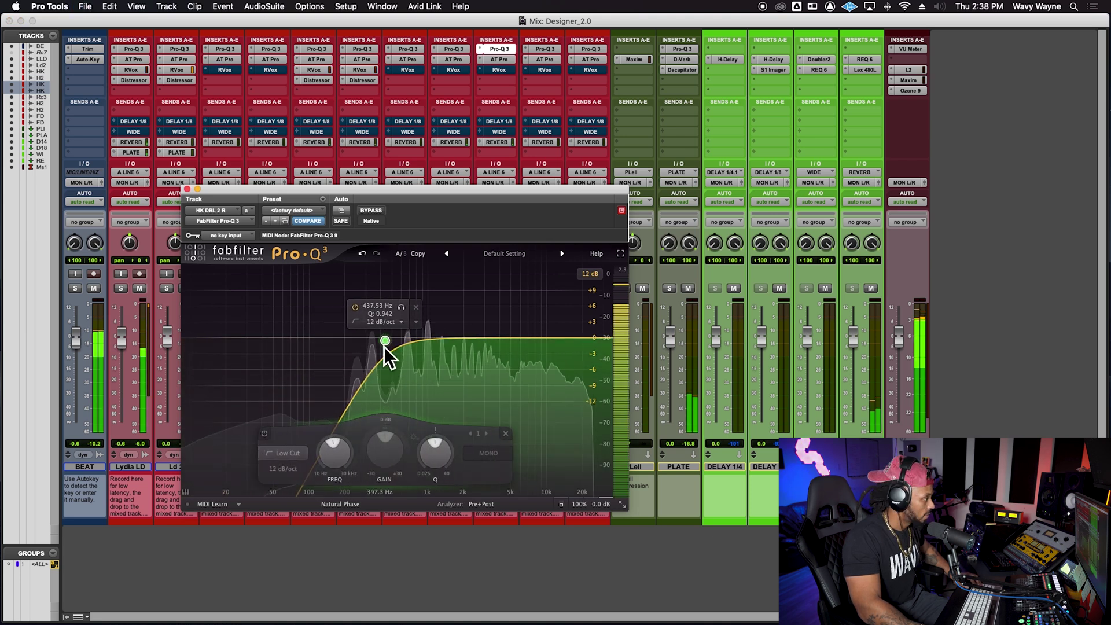
# Step: Pan the HK DBL doubles 51 left and 65 right, raise Hk DBL 2 to -15.3 dB, and save
pyautogui.click(187, 190)
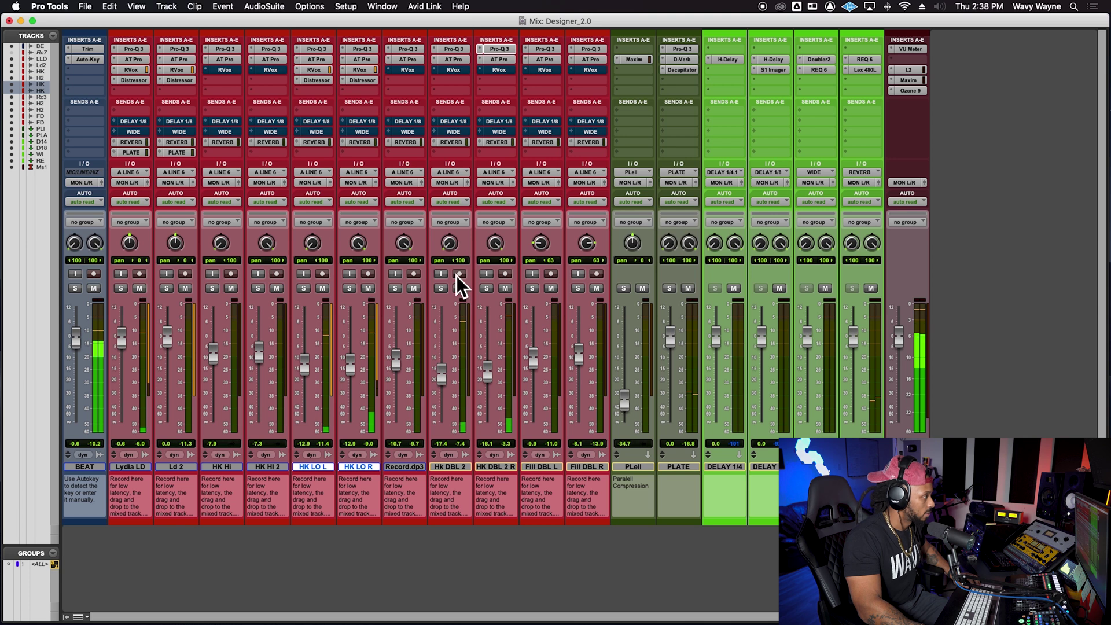
pyautogui.moveTo(458, 228); pyautogui.dragTo(499, 261)
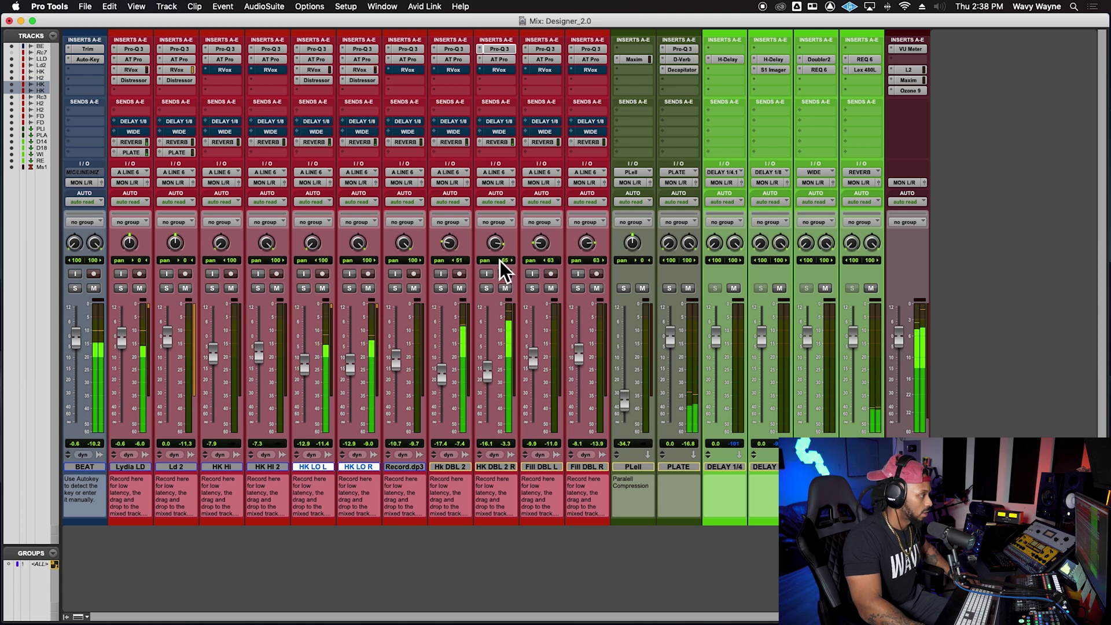
pyautogui.moveTo(439, 389); pyautogui.dragTo(494, 380)
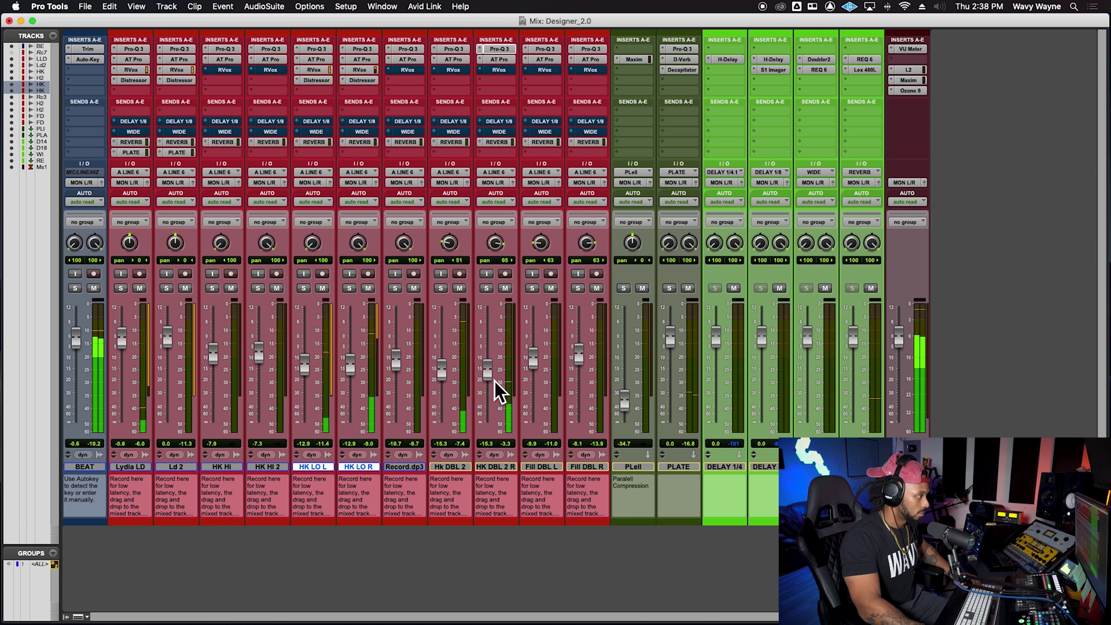
pyautogui.press('super+s')
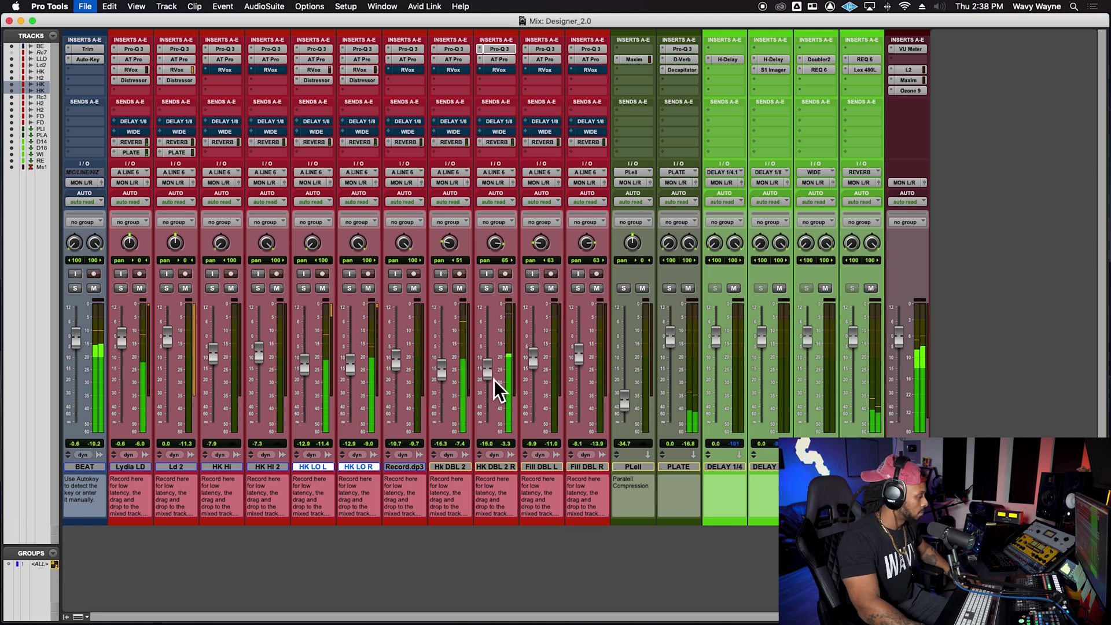
pyautogui.click(910, 91)
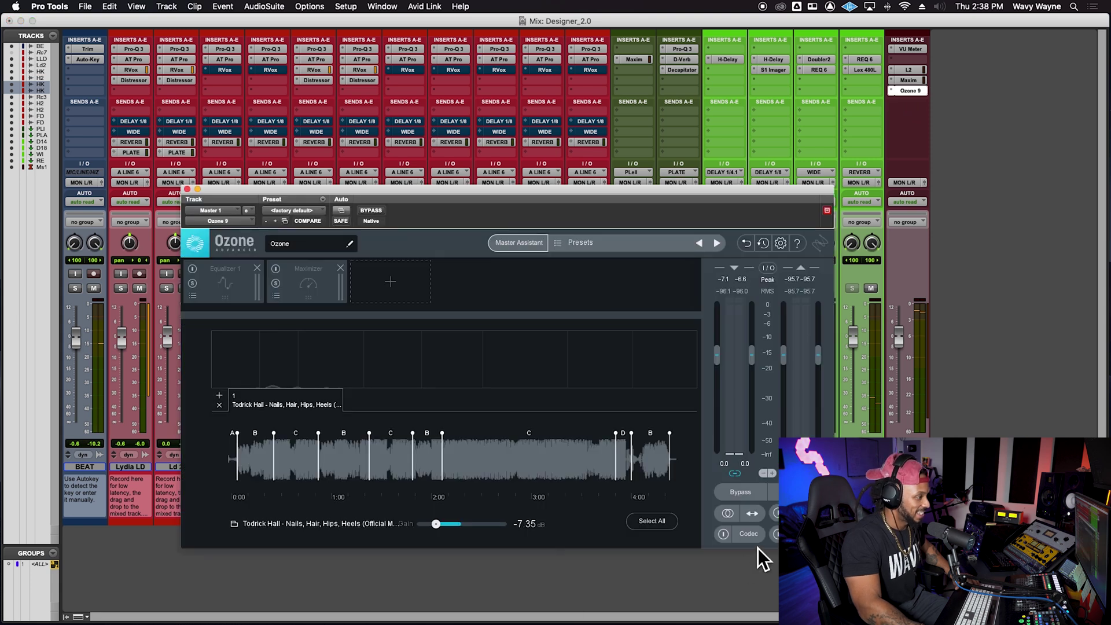
pyautogui.click(775, 513)
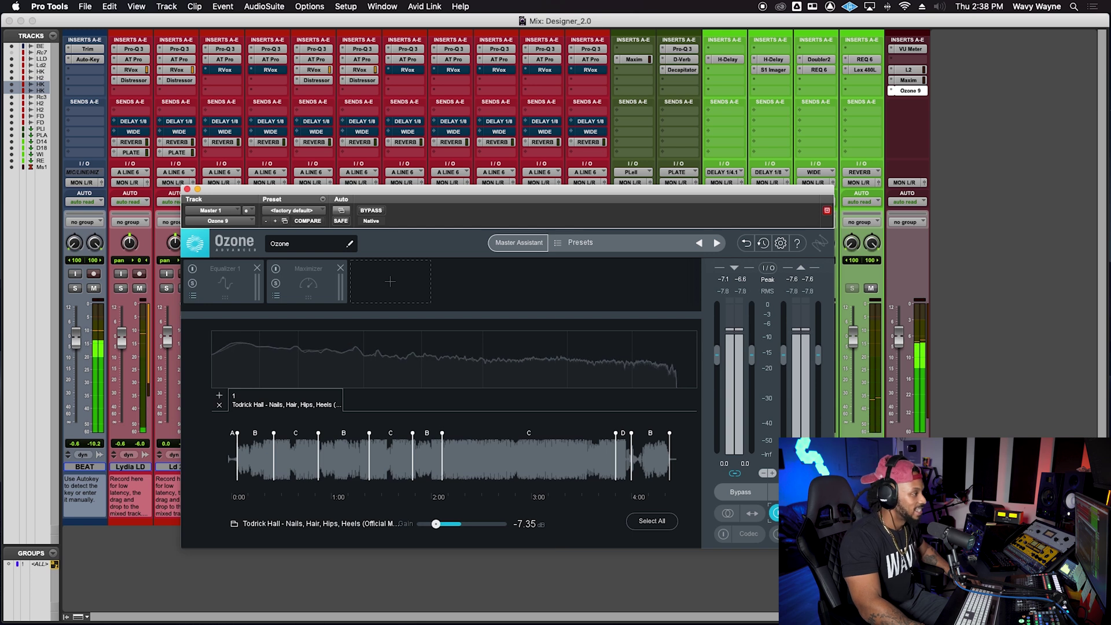
pyautogui.click(774, 513)
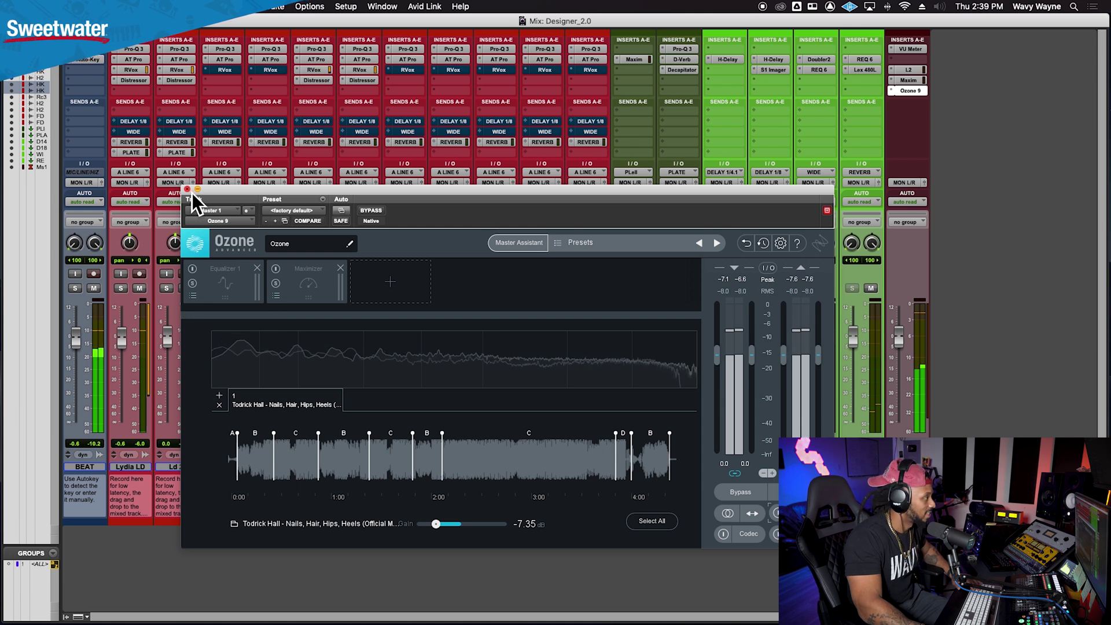
pyautogui.click(187, 190)
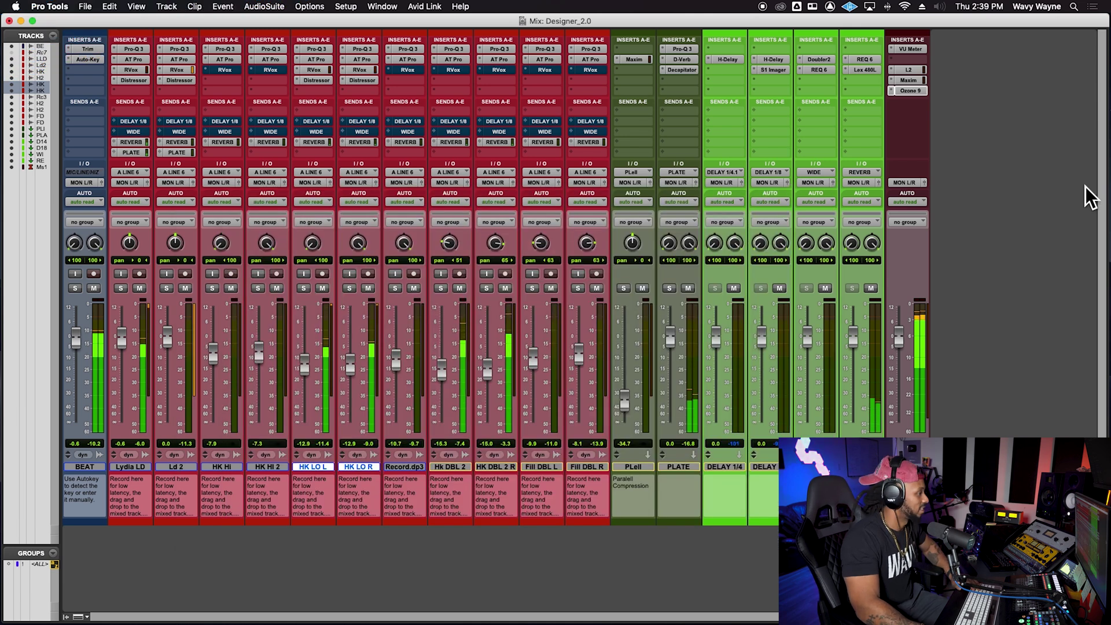